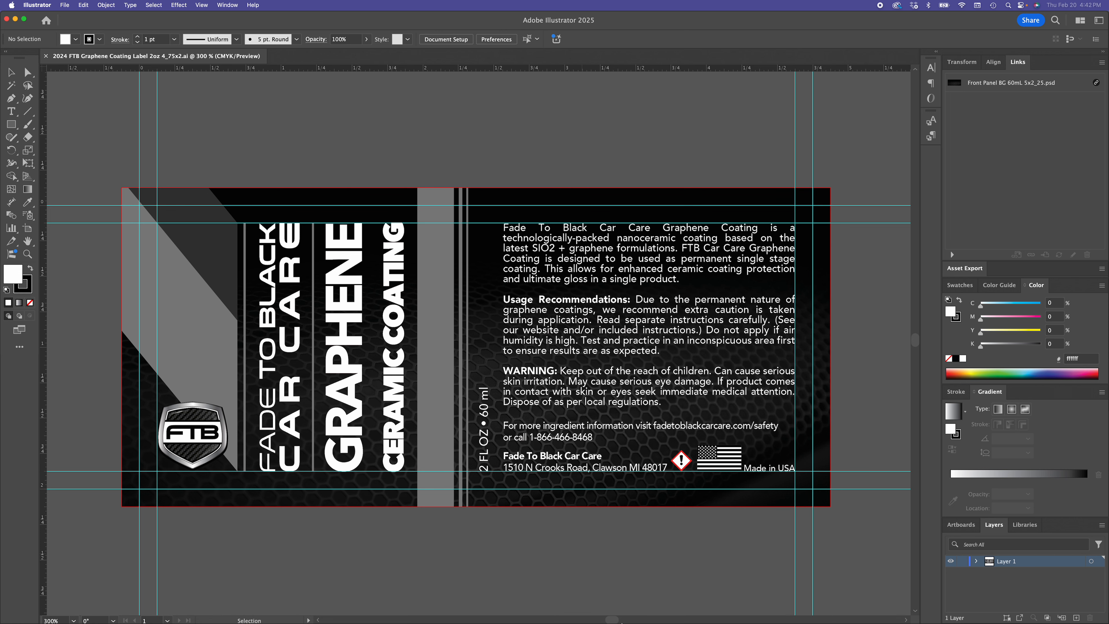
# - Switch from the label artwork to the 2 oz glass bottle rendering document in Photoshop
pyautogui.moveTo(621, 621)
pyautogui.click(712, 614)
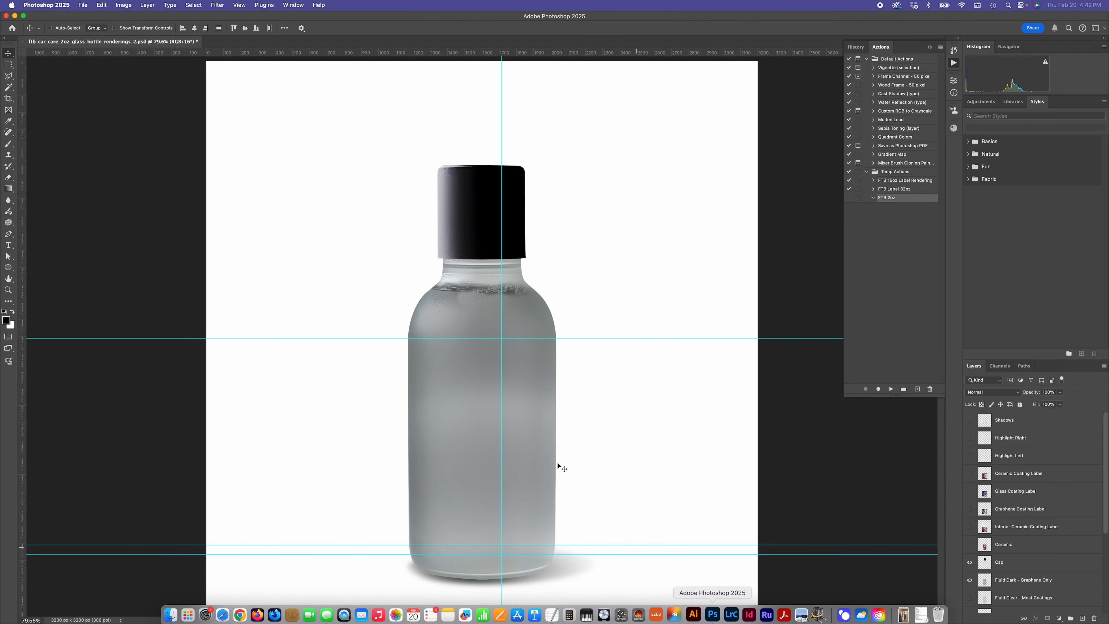
# - Examine the ceramic coating product page and its related product bottles in Chrome, and return to Photoshop
pyautogui.moveTo(310, 618)
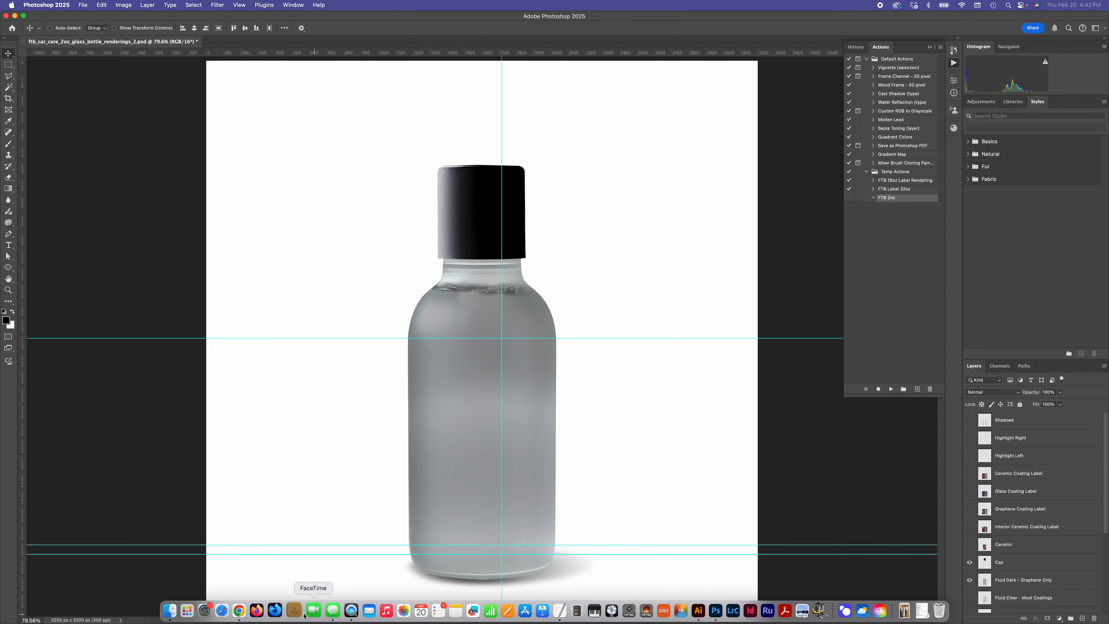
pyautogui.click(241, 610)
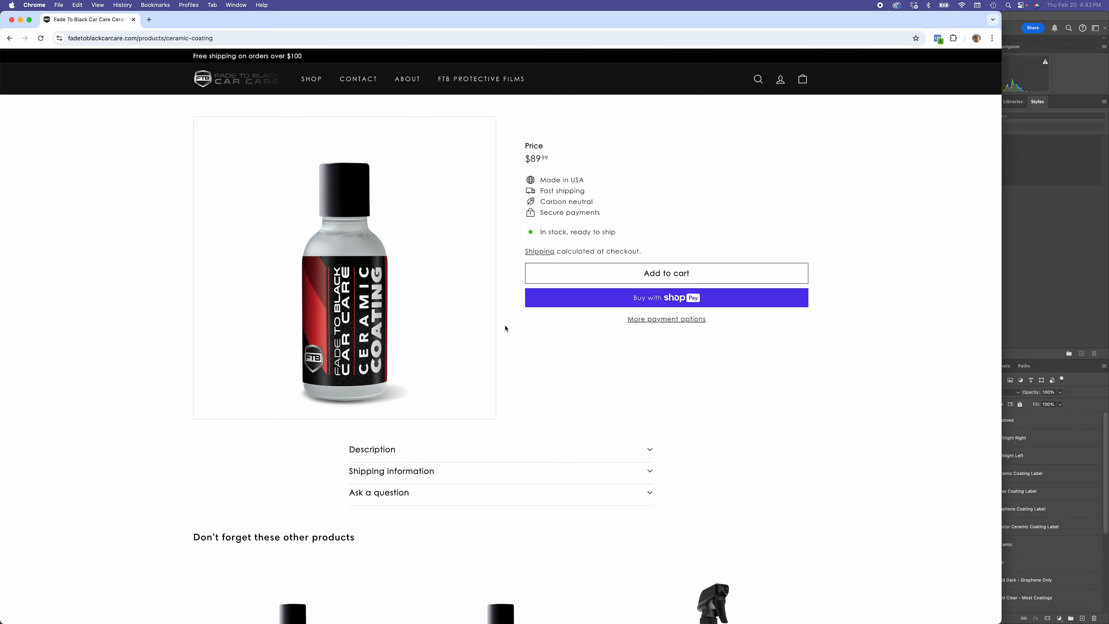
pyautogui.scroll(-10, 505, 328)
pyautogui.scroll(-2, 505, 328)
pyautogui.scroll(11, 527, 311)
pyautogui.scroll(-2, 340, 367)
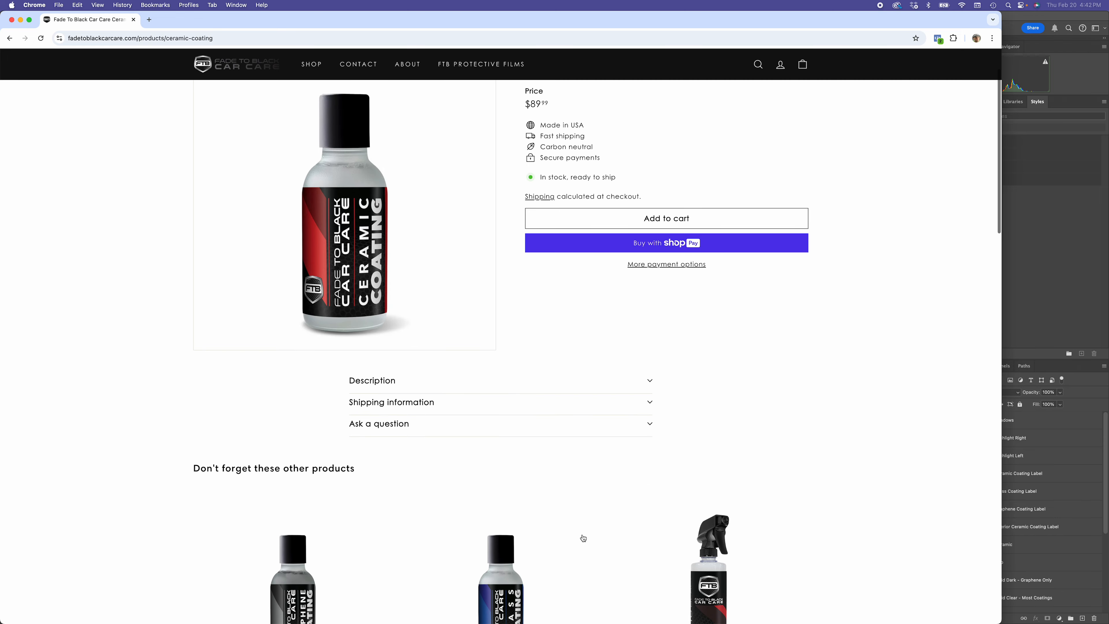
pyautogui.moveTo(697, 613)
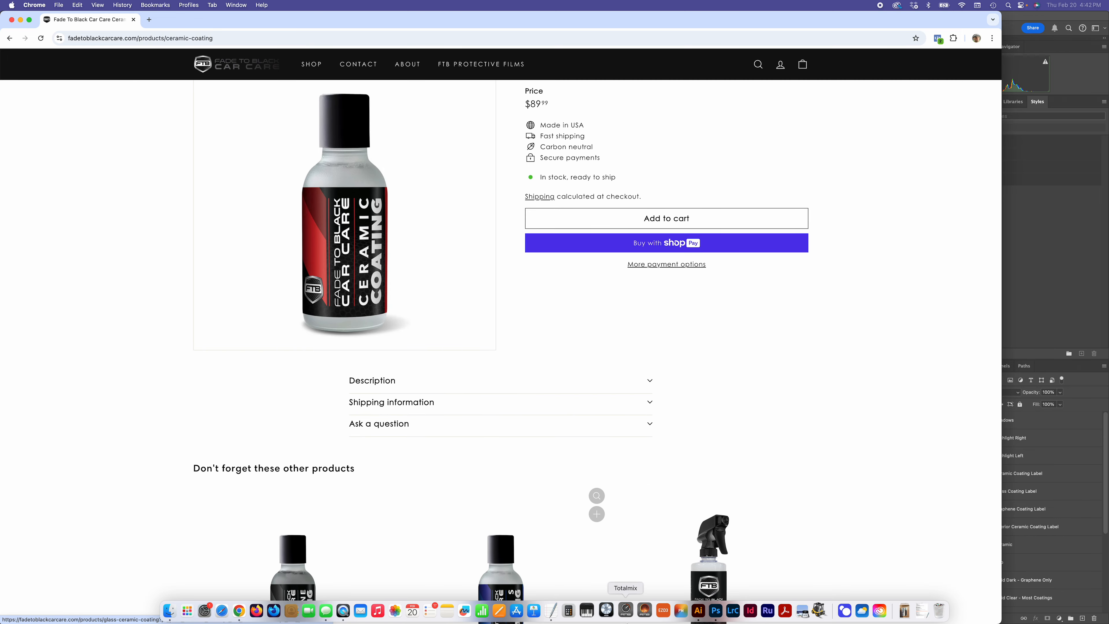
pyautogui.click(711, 611)
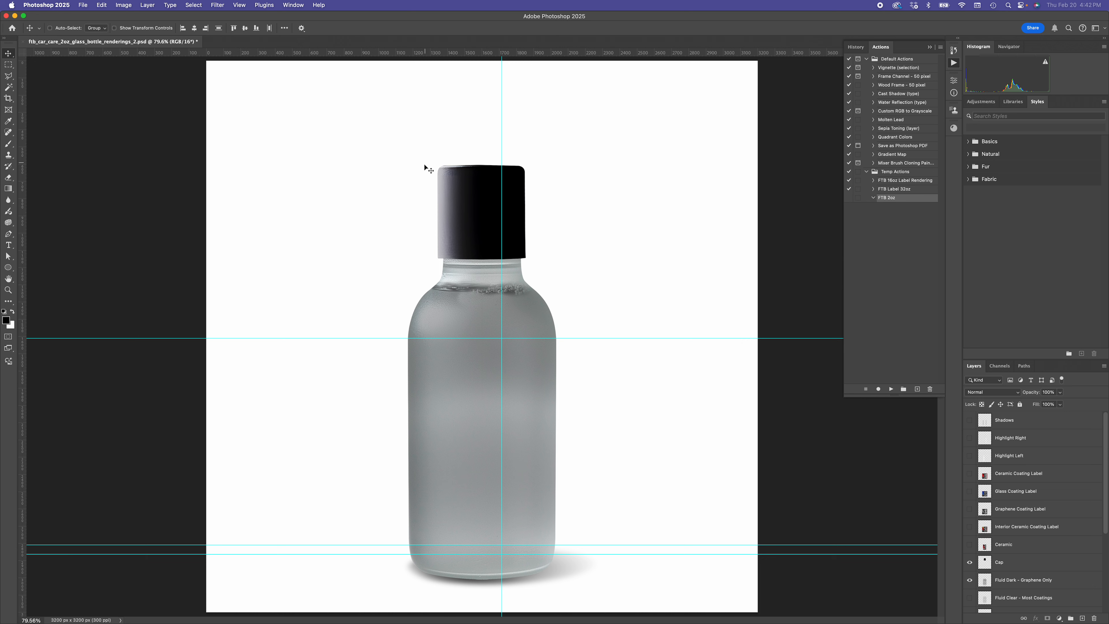
# - Remove the vertical guide running through the centre of the bottle
pyautogui.click(239, 5)
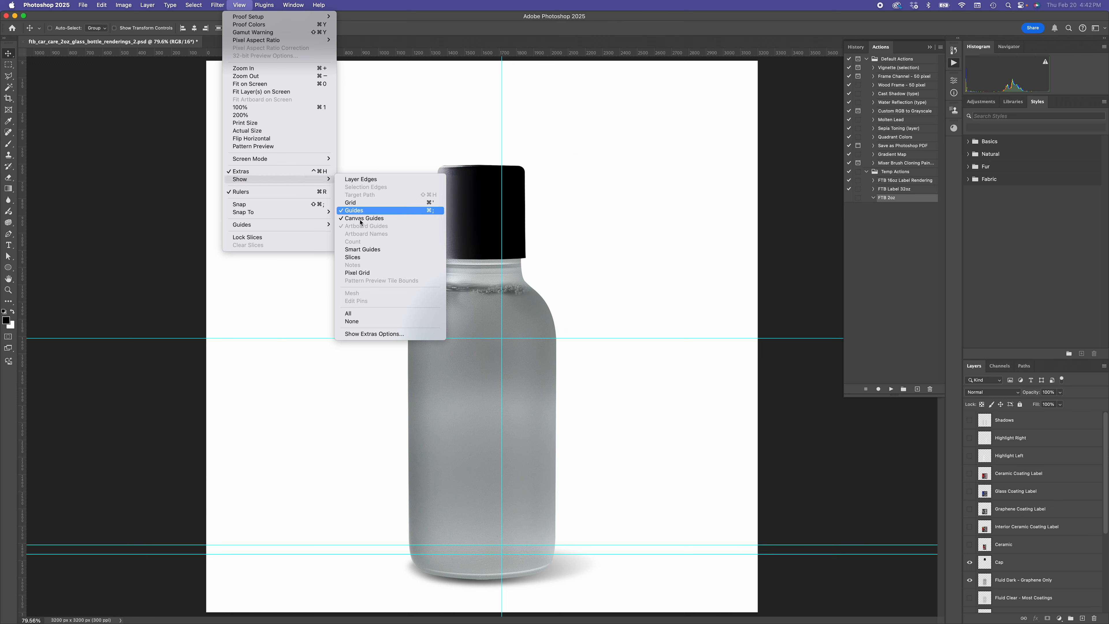
pyautogui.moveTo(323, 224)
pyautogui.click(378, 240)
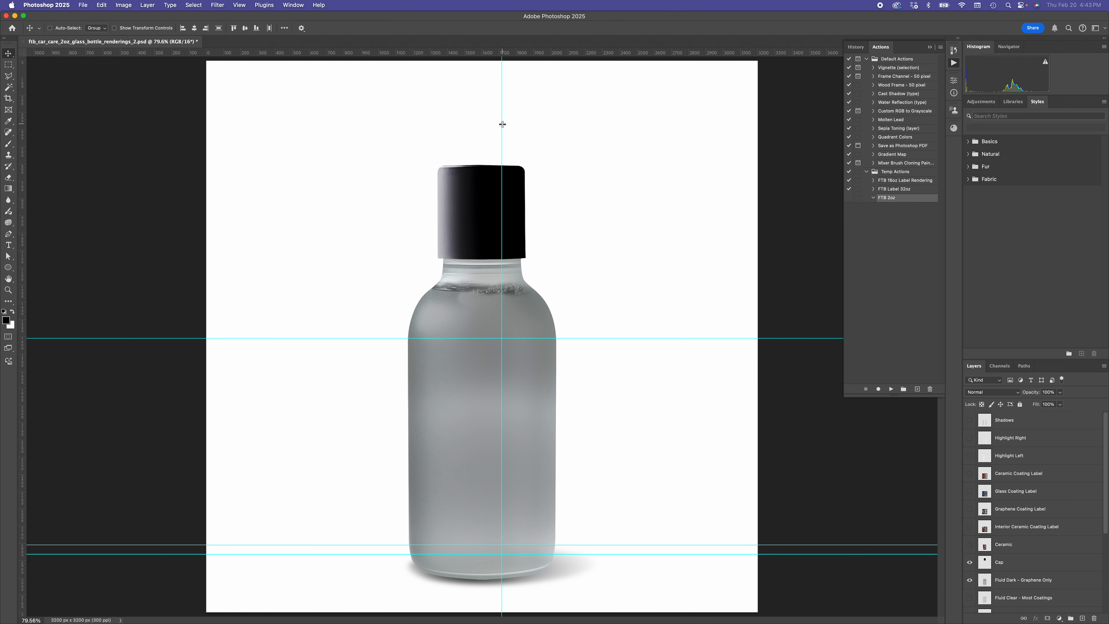
pyautogui.moveTo(5, 85); pyautogui.dragTo(2, 85)
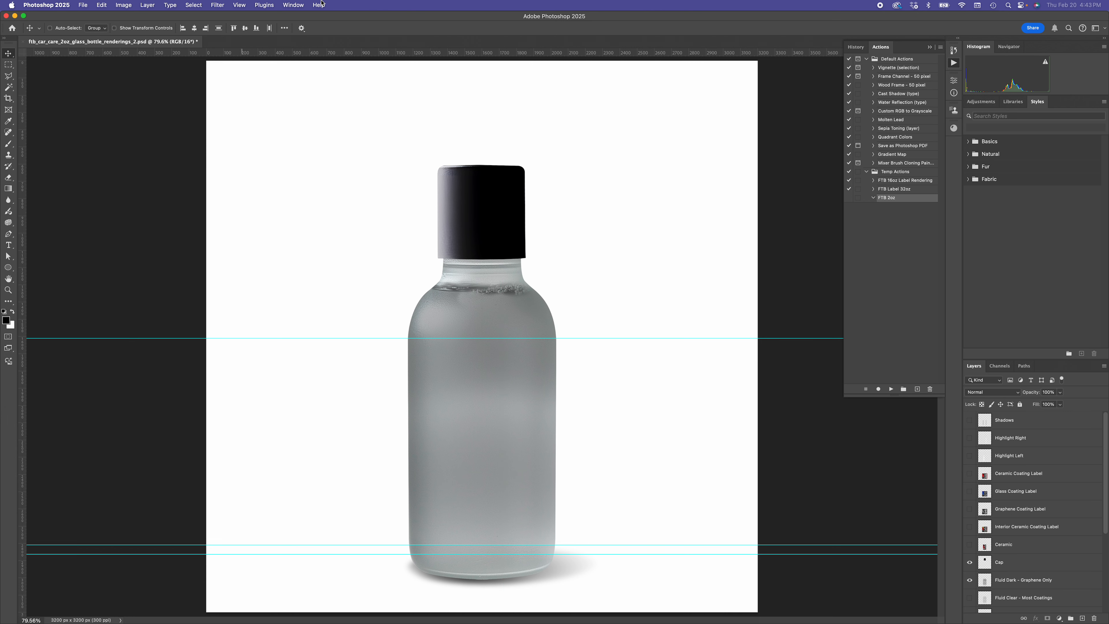
pyautogui.click(247, 4)
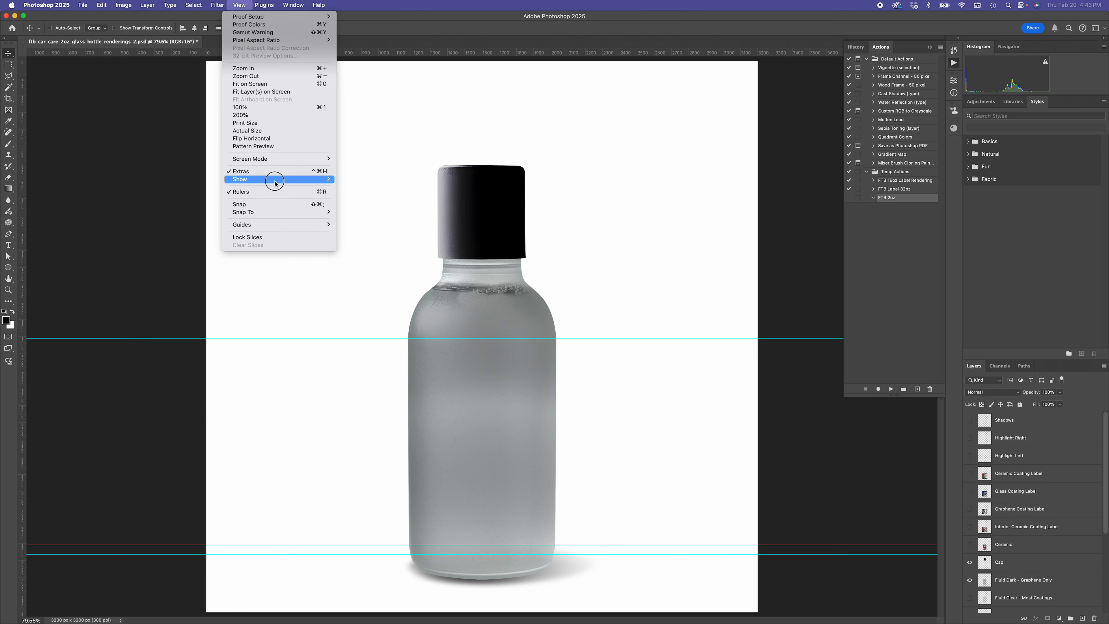
pyautogui.click(386, 231)
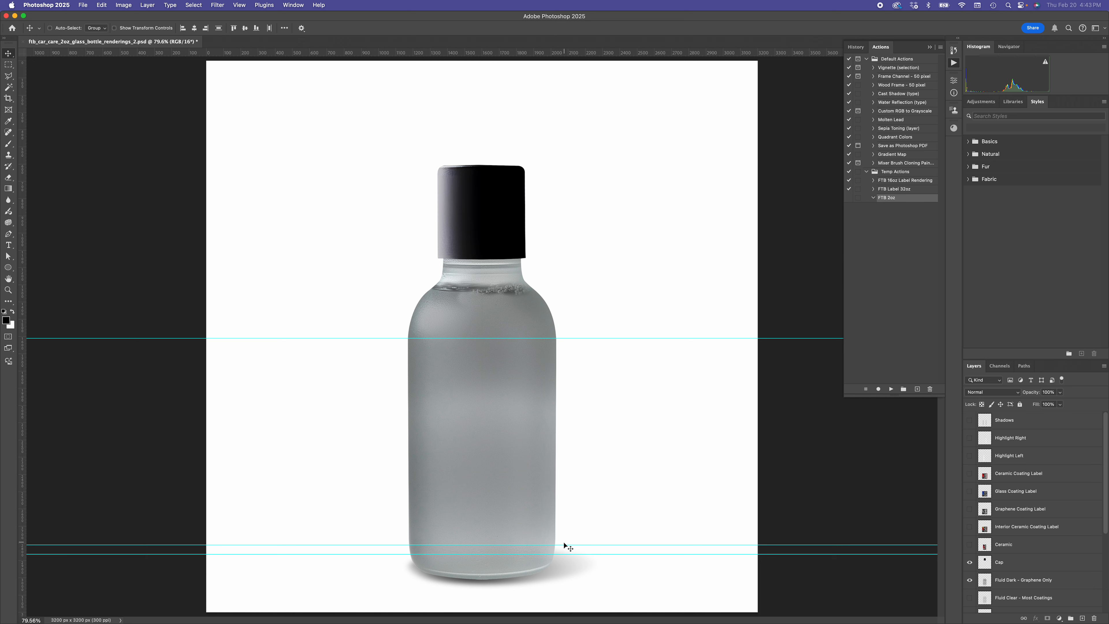
# - Preview the bottle with the Ceramic, Shadows, Highlight Right and Highlight Left layers, and hide the shadow and highlight layers again
pyautogui.click(969, 546)
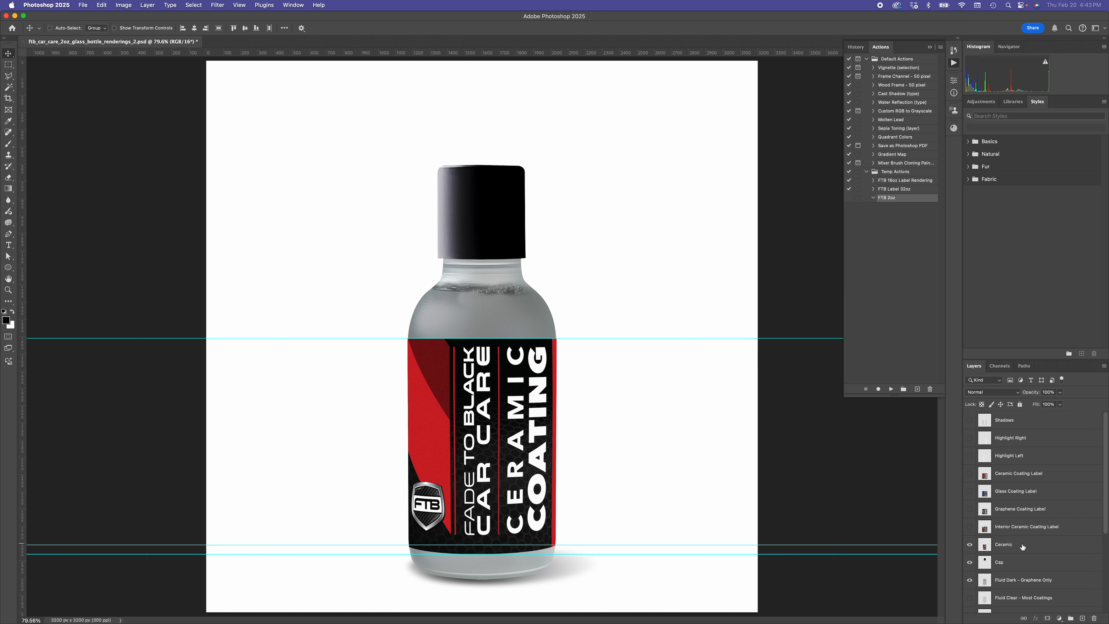
pyautogui.click(970, 421)
pyautogui.click(970, 437)
pyautogui.click(970, 455)
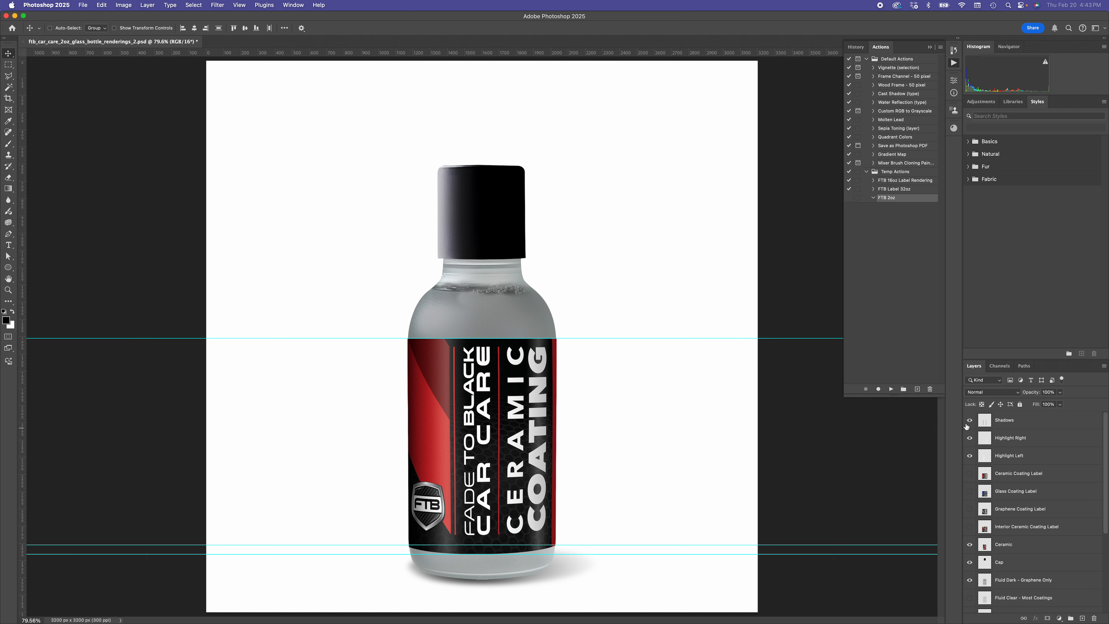
pyautogui.moveTo(970, 456); pyautogui.dragTo(970, 418)
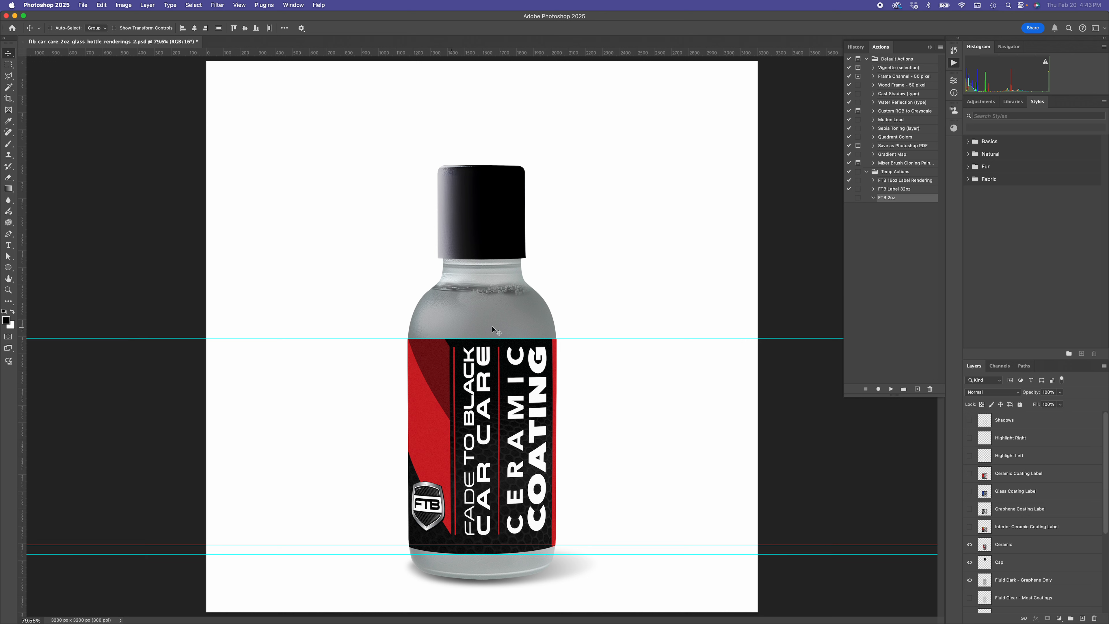
pyautogui.scroll(2, 520, 322)
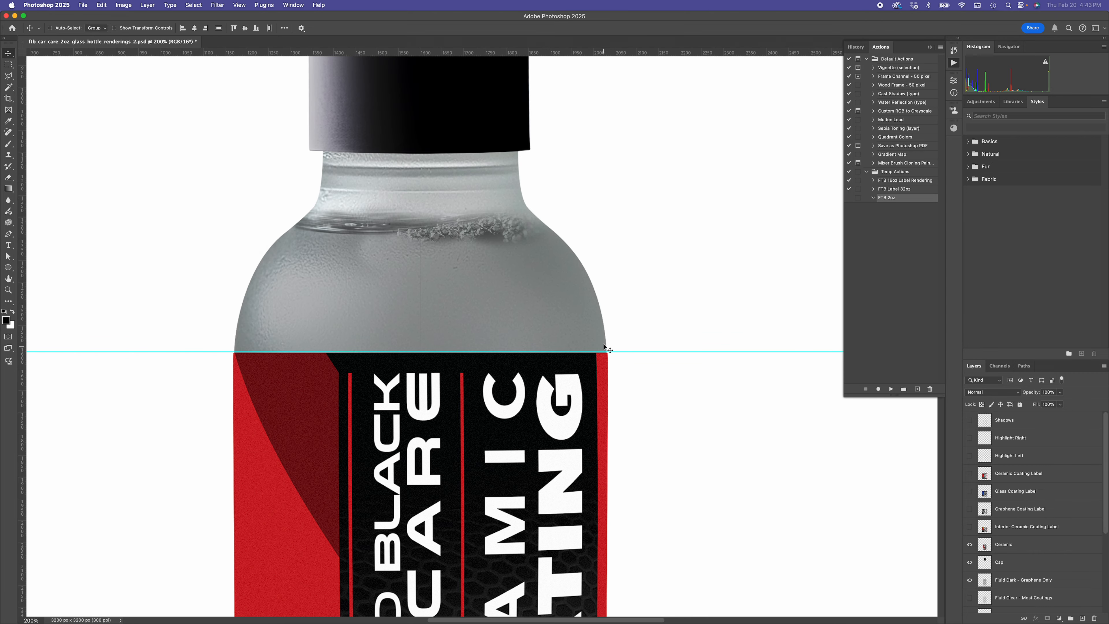
pyautogui.scroll(-2, 604, 346)
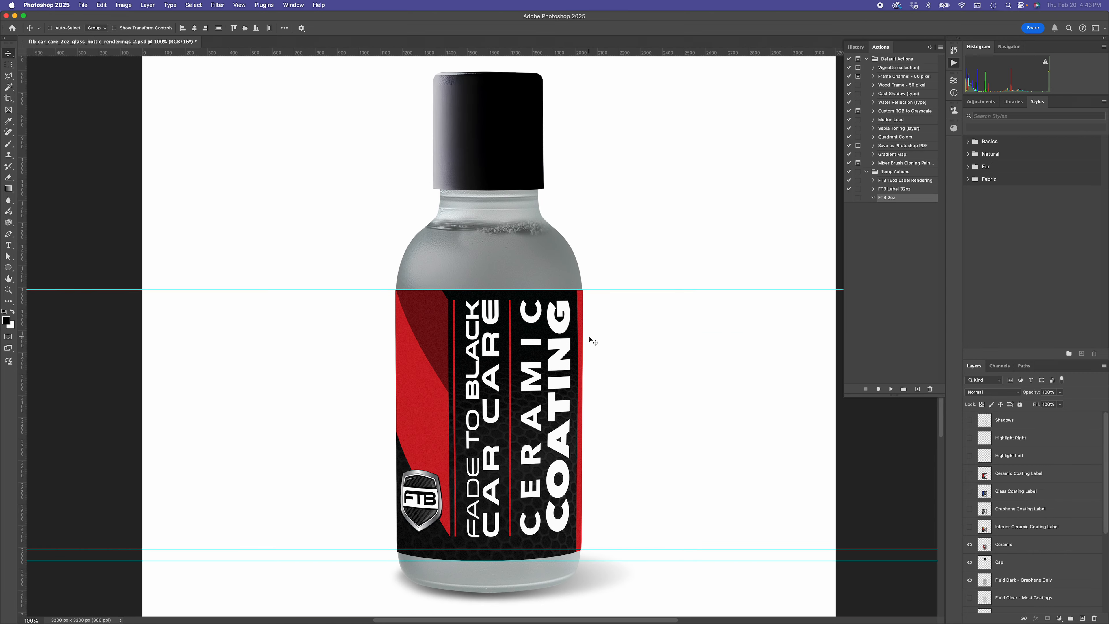
# - Hide the Ceramic layer and show the flat Ceramic Coating Label layer
pyautogui.click(970, 544)
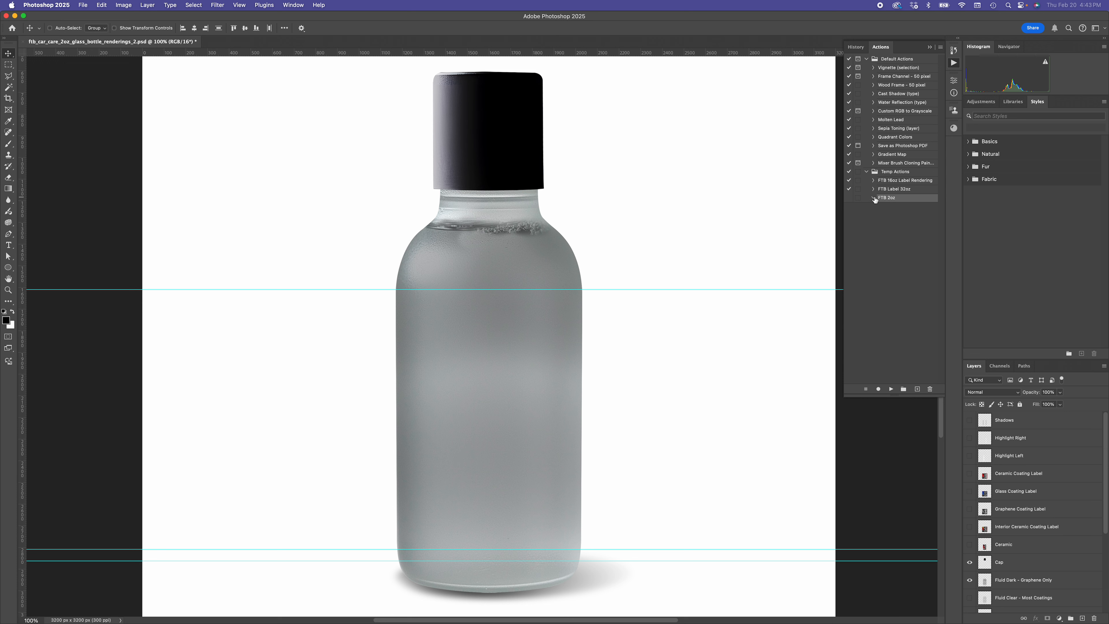
pyautogui.click(969, 474)
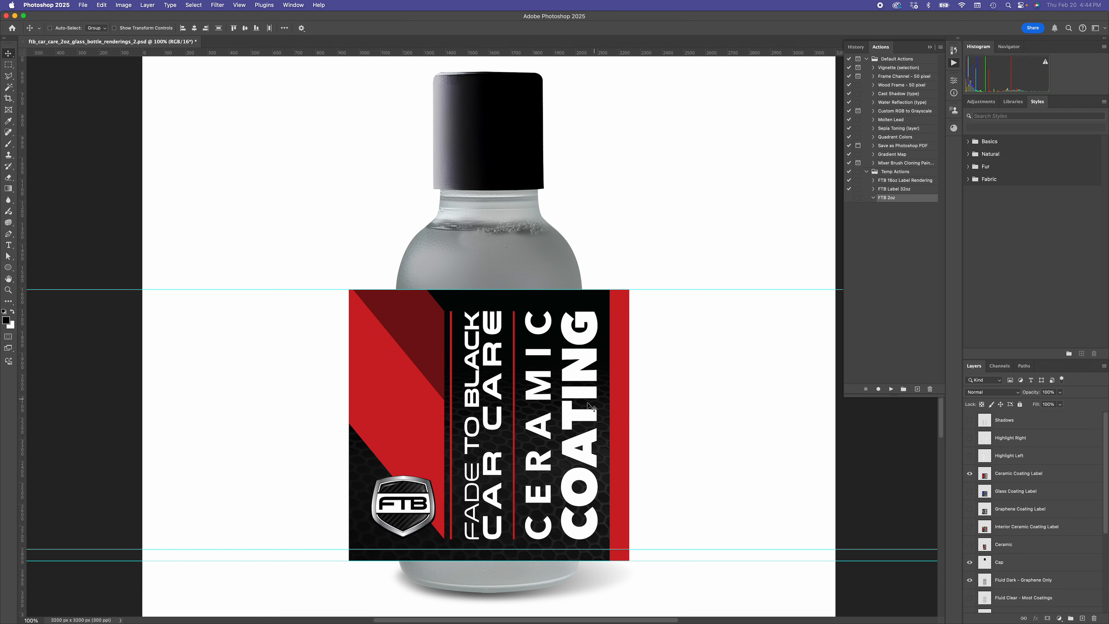
pyautogui.scroll(-3, 592, 406)
pyautogui.hscroll(2, 592, 406)
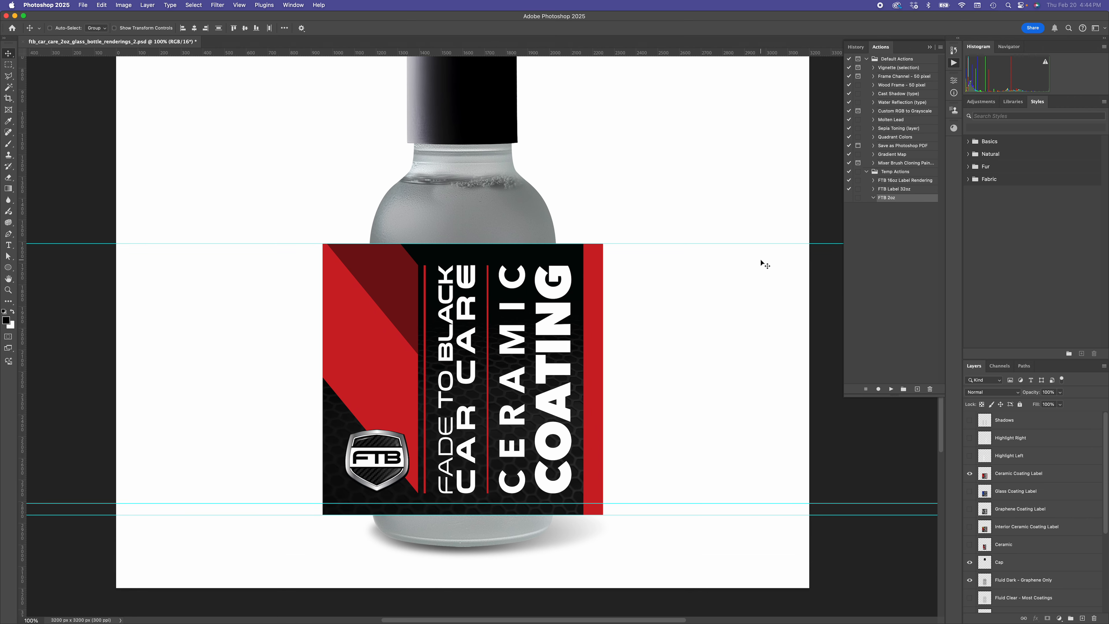
# - Place a vertical guide on the Cap layer's centre using its free-transform bounds, and undo the trial rotation of the cap
pyautogui.scroll(5, 461, 257)
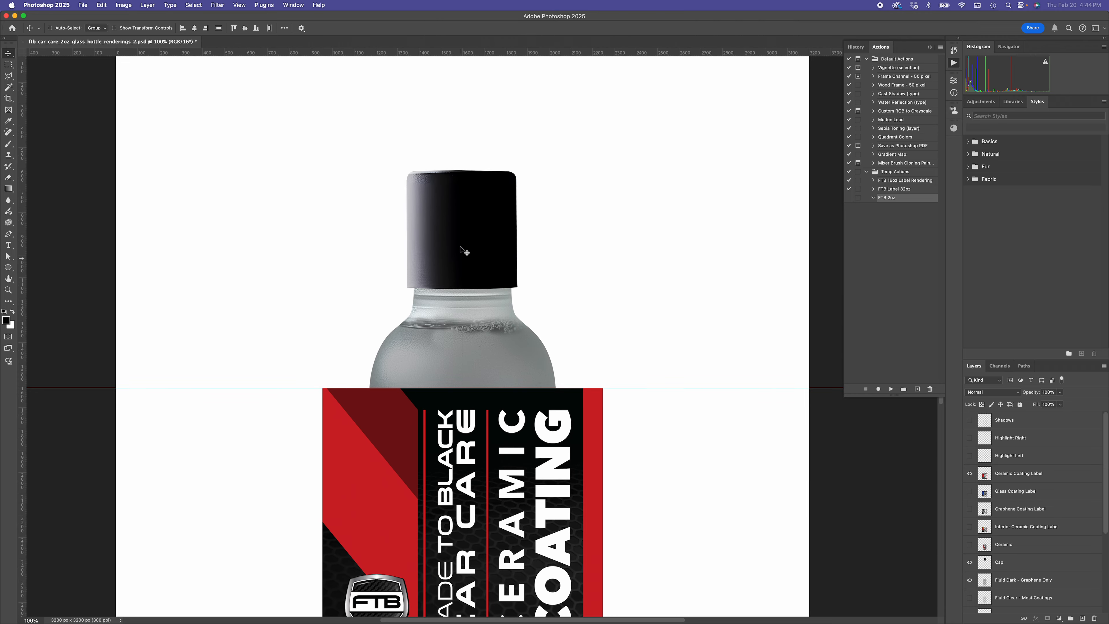
pyautogui.keyDown('super'); pyautogui.click(462, 256); pyautogui.keyUp('super')
pyautogui.press('super+t')
pyautogui.moveTo(26, 202); pyautogui.dragTo(460, 218)
pyautogui.moveTo(492, 141); pyautogui.dragTo(477, 169)
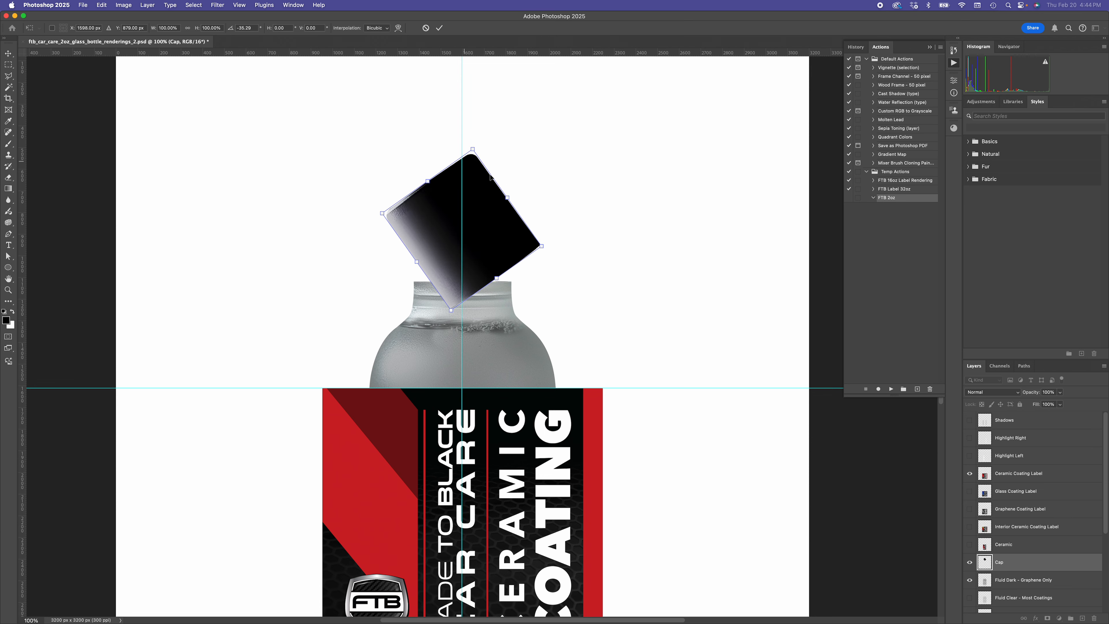
pyautogui.press('super+z')
pyautogui.press('Return')
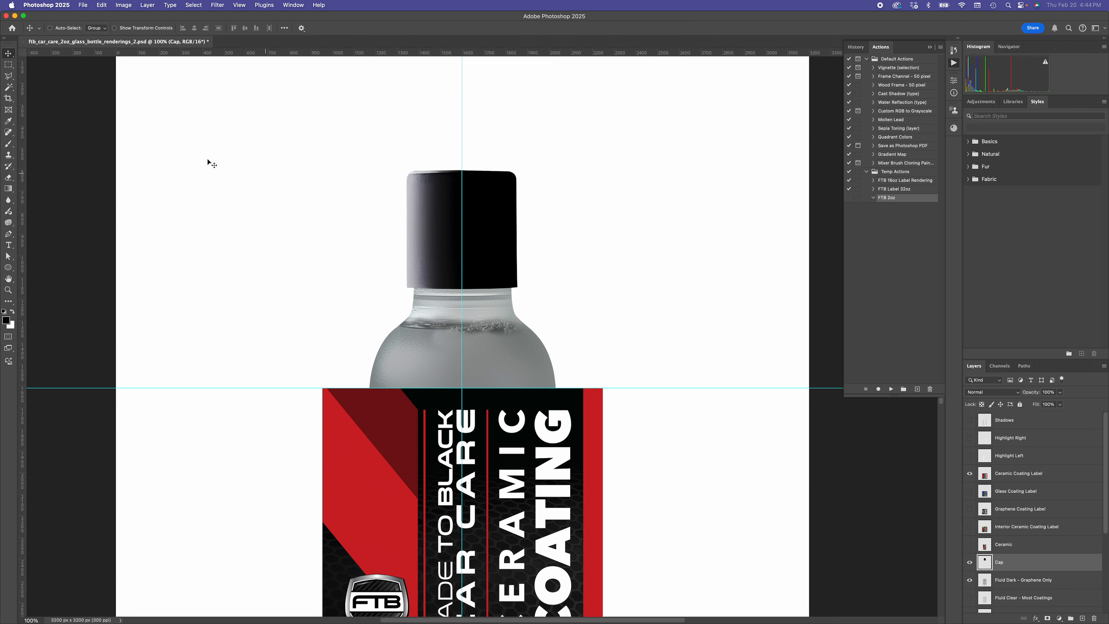
# - Select the Ceramic Coating Label layer and start recording the FTB 2oz action
pyautogui.moveTo(295, 297); pyautogui.dragTo(314, 121)
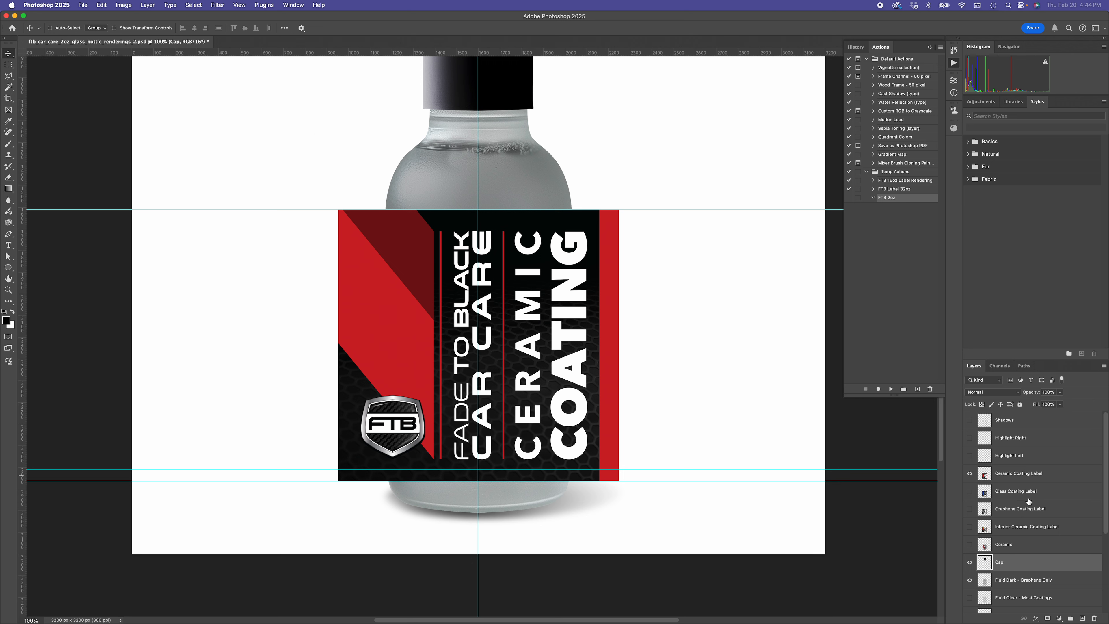
pyautogui.click(1025, 473)
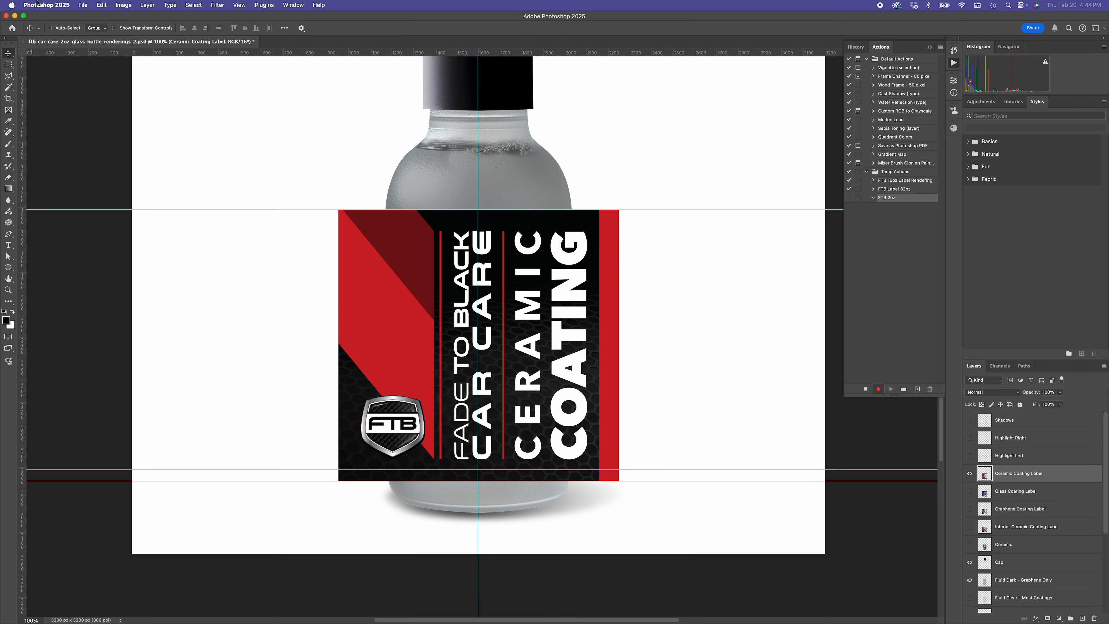
# - Warp the Ceramic Coating Label so its two upper corners meet the bottle's side edges along the upper guide
pyautogui.click(100, 4)
pyautogui.moveTo(114, 212)
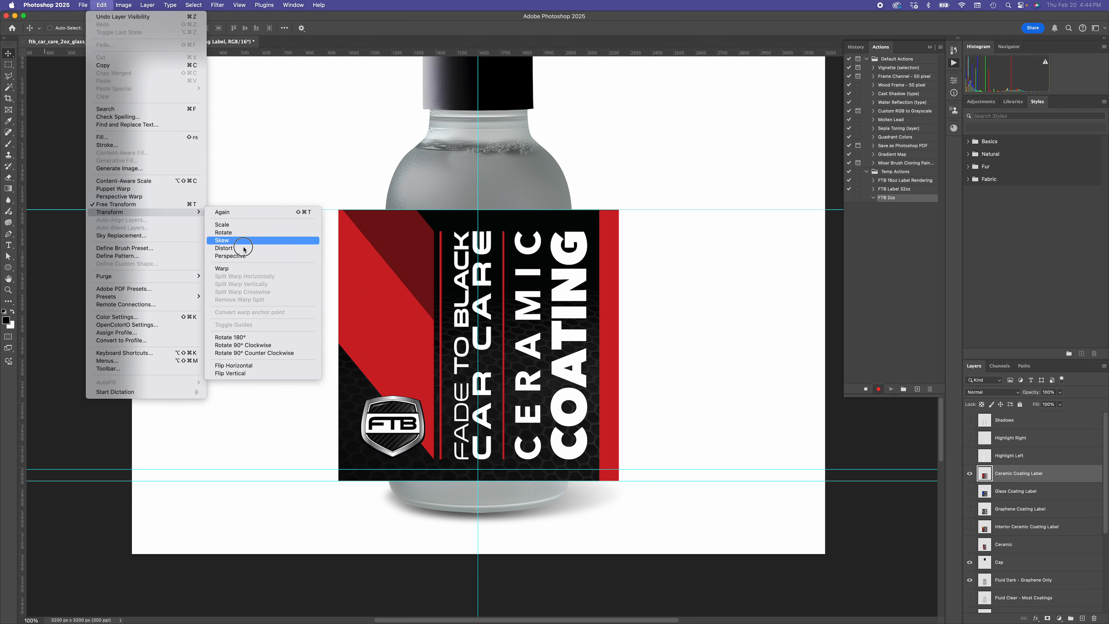
pyautogui.click(243, 268)
pyautogui.scroll(5, 408, 262)
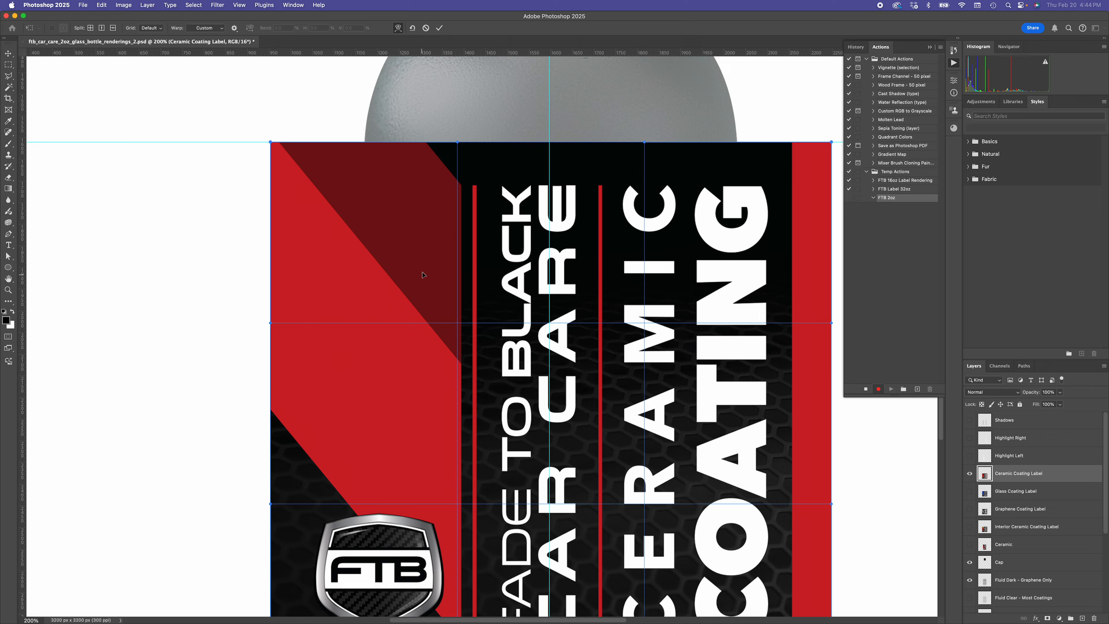
pyautogui.hscroll(1, 257, 299)
pyautogui.moveTo(678, 187); pyautogui.dragTo(584, 186)
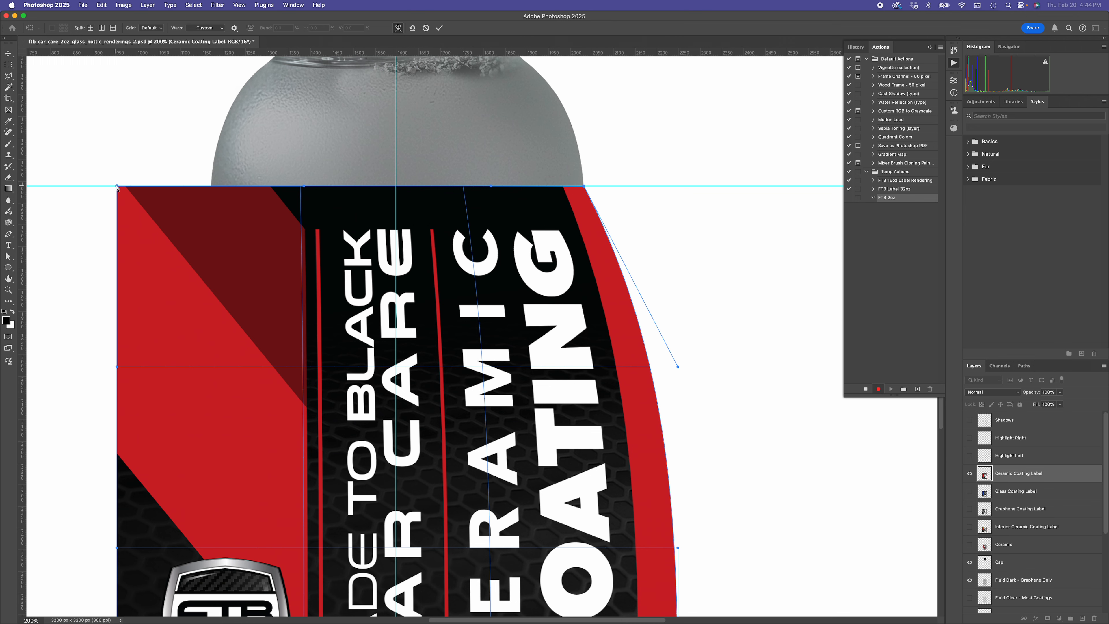
pyautogui.moveTo(117, 187); pyautogui.dragTo(210, 187)
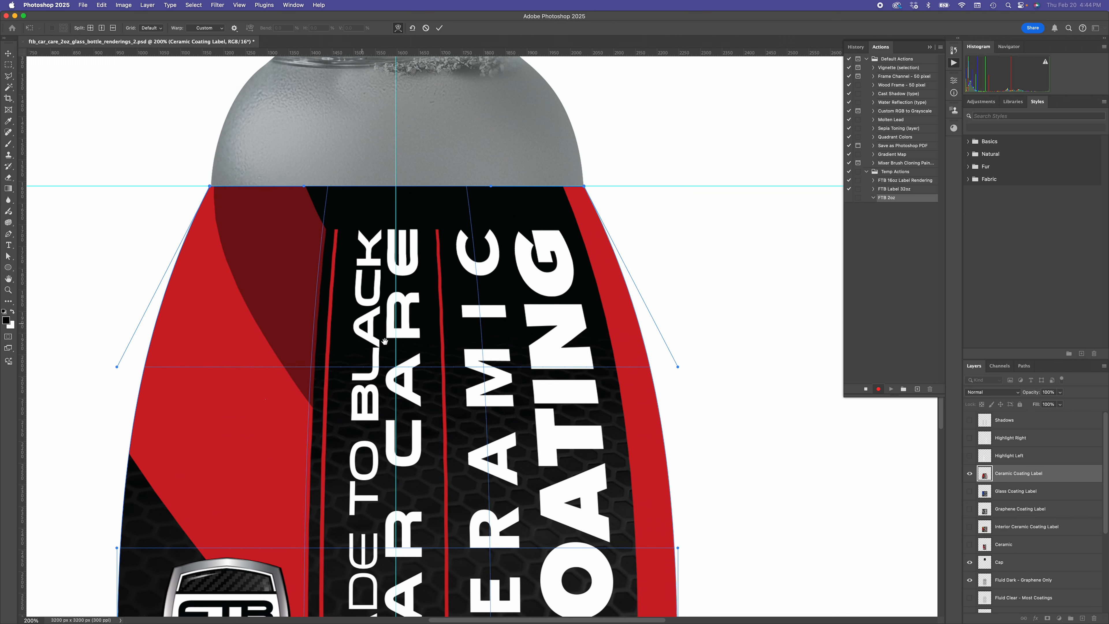
# - Warp the label's two lower corners inward to the bottle's side edges along the lowest guide
pyautogui.scroll(3, 292, 289)
pyautogui.scroll(-10, 408, 255)
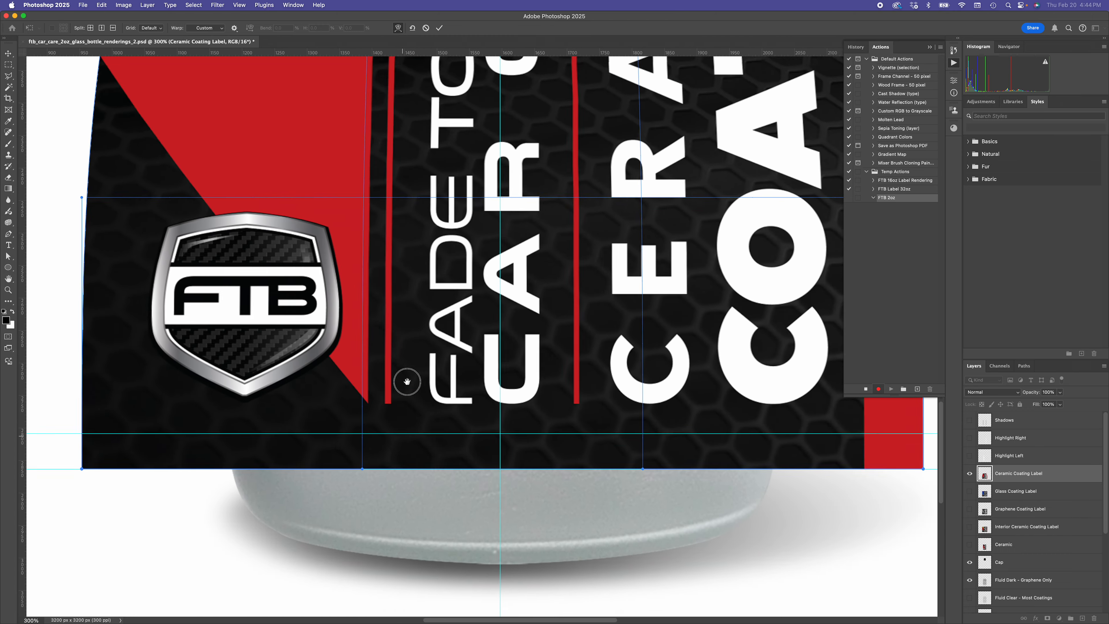
pyautogui.scroll(-1, 407, 345)
pyautogui.moveTo(211, 233); pyautogui.dragTo(307, 232)
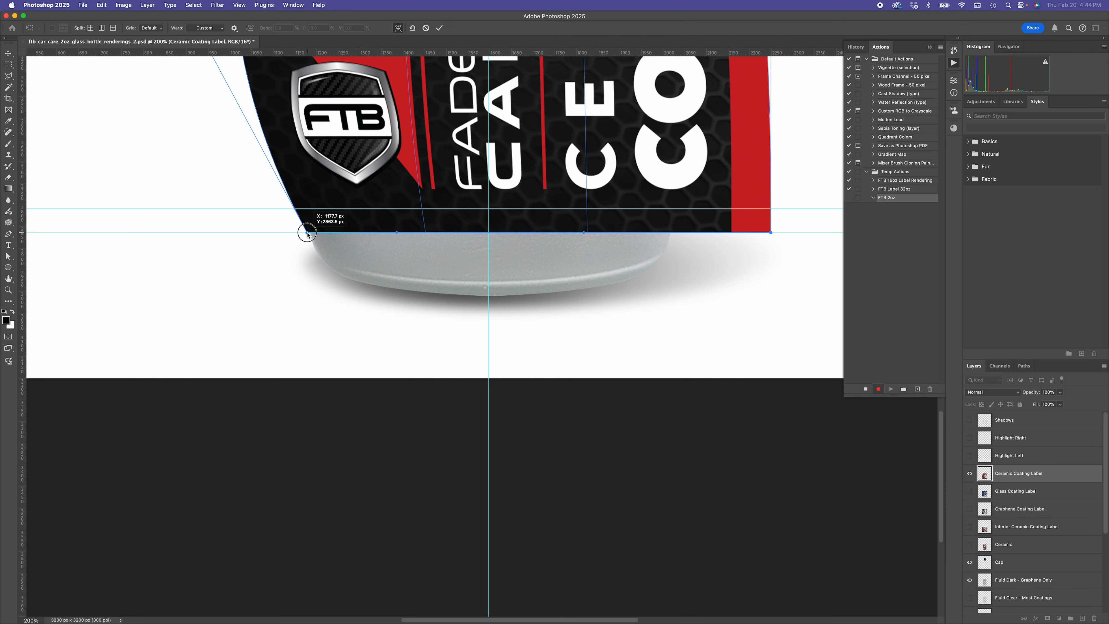
pyautogui.moveTo(511, 250); pyautogui.dragTo(381, 303)
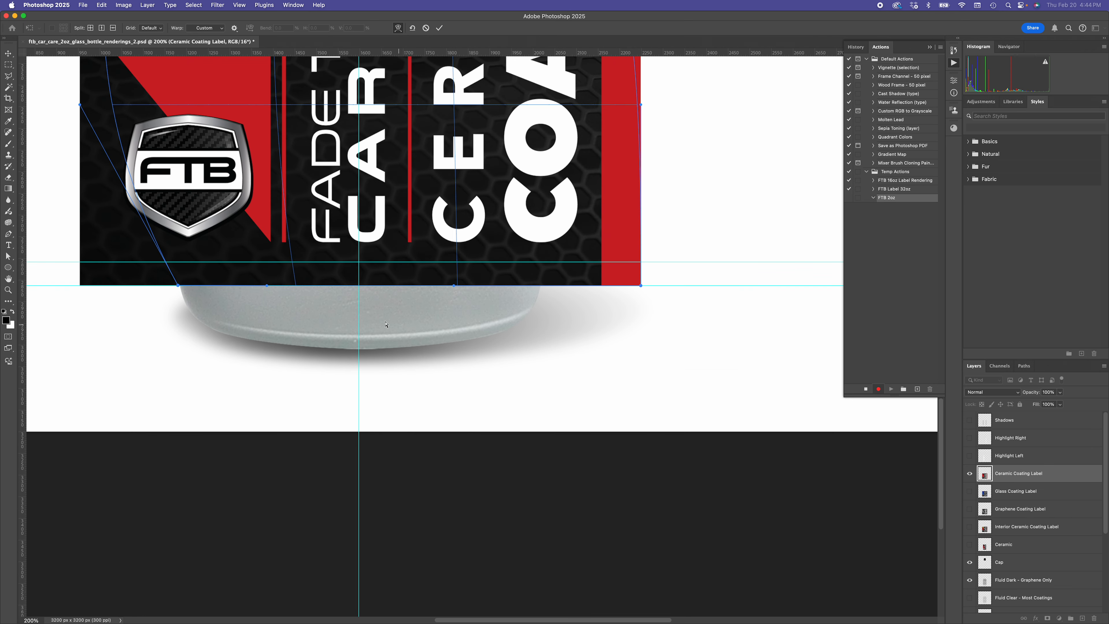
pyautogui.moveTo(640, 285); pyautogui.dragTo(539, 283)
pyautogui.click(538, 283)
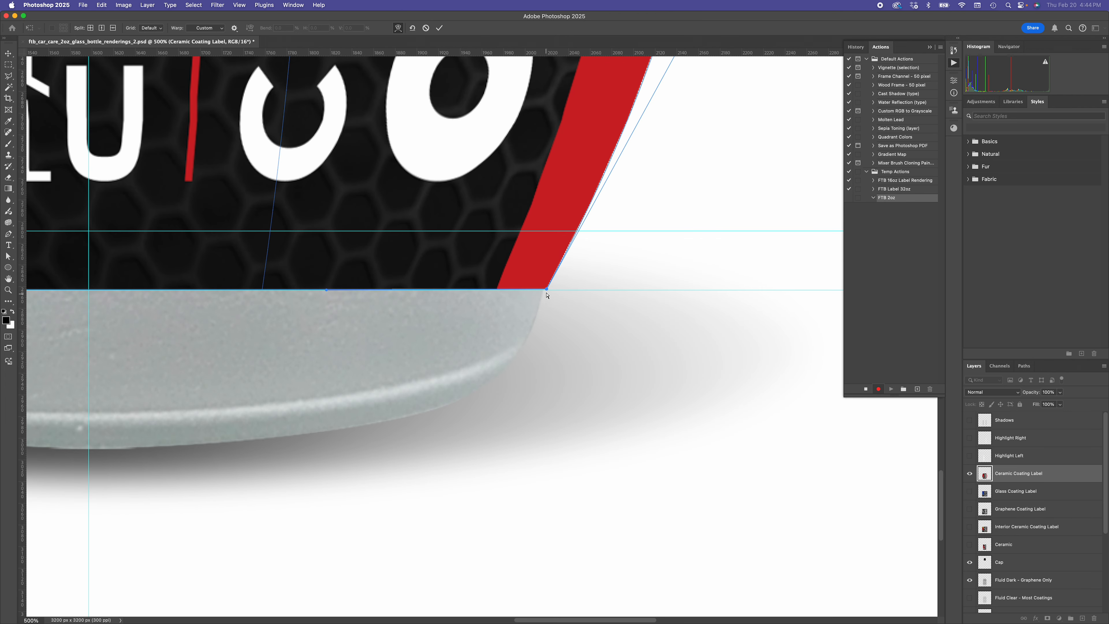
# - Fine-tune the label's lower right and lower left warp corners against the bottle's edges on the lowest guide
pyautogui.moveTo(547, 290); pyautogui.dragTo(545, 288)
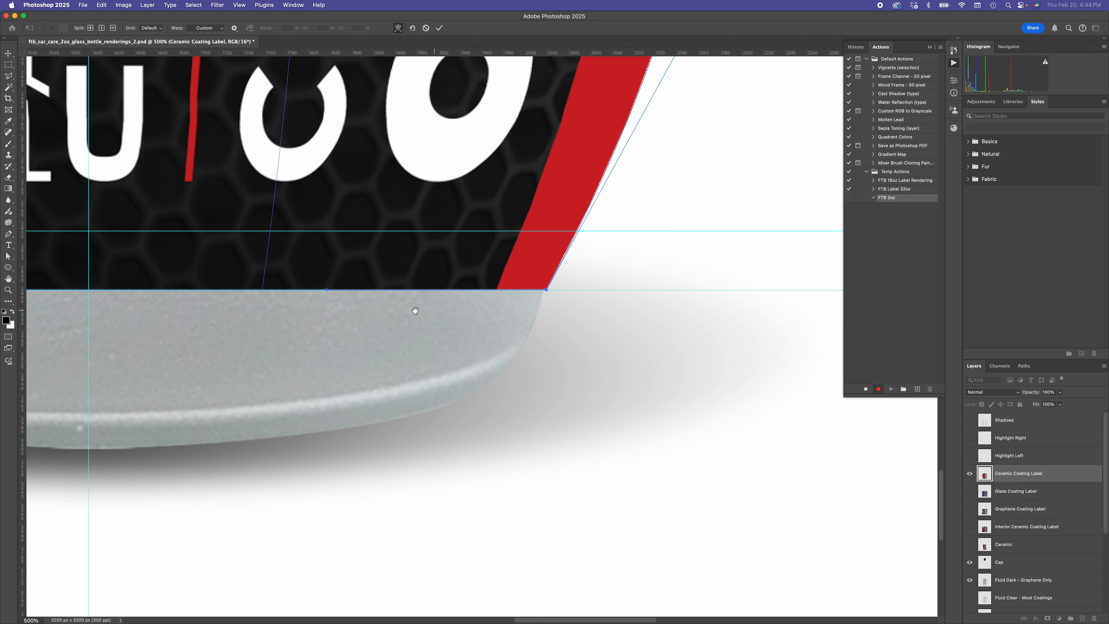
pyautogui.moveTo(413, 307); pyautogui.dragTo(494, 321)
pyautogui.hscroll(-5, 404, 318)
pyautogui.moveTo(345, 287); pyautogui.dragTo(345, 285)
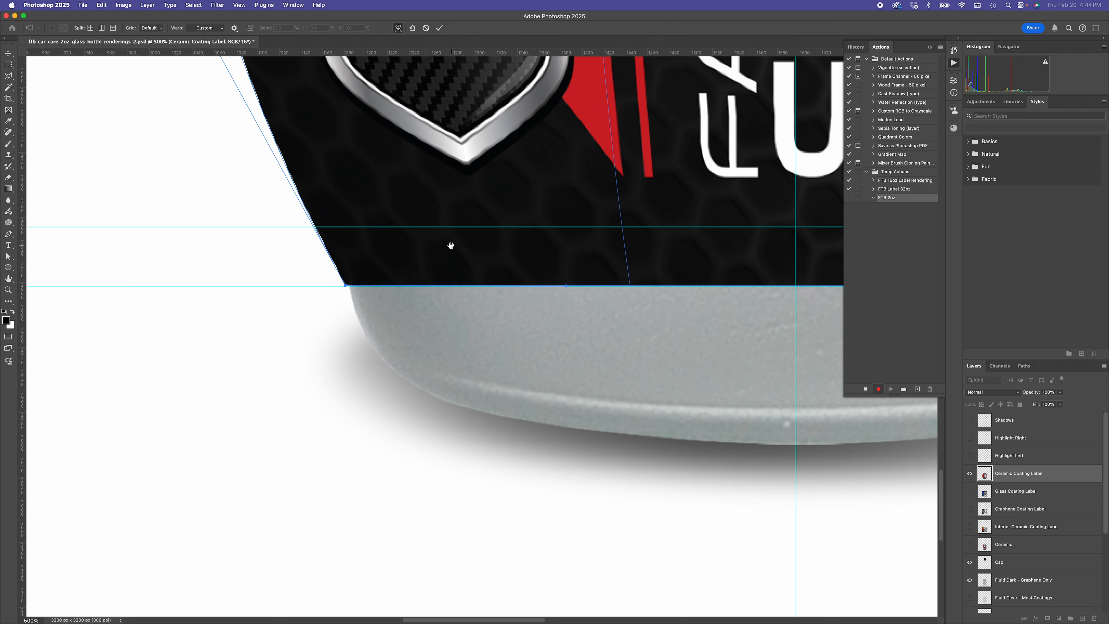
pyautogui.scroll(7, 451, 245)
pyautogui.hscroll(2, 450, 245)
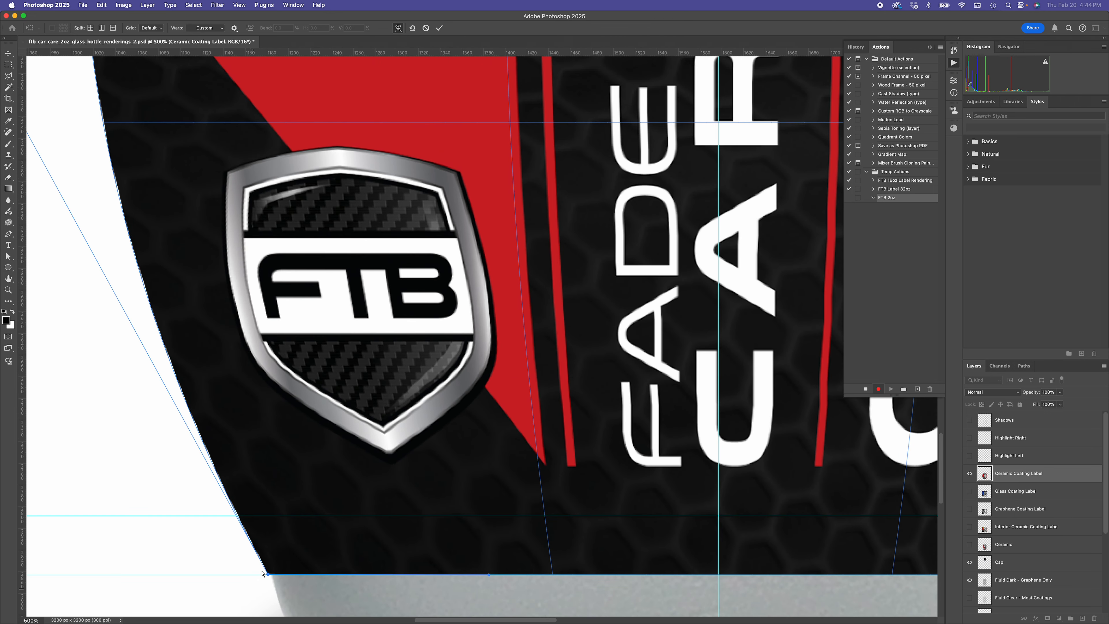
# - Nudge the lower left warp corner onto the bottle's edge and pull both right-edge warp handles inward to straighten the label's right side
pyautogui.moveTo(267, 575); pyautogui.dragTo(266, 575)
pyautogui.scroll(-2, 444, 441)
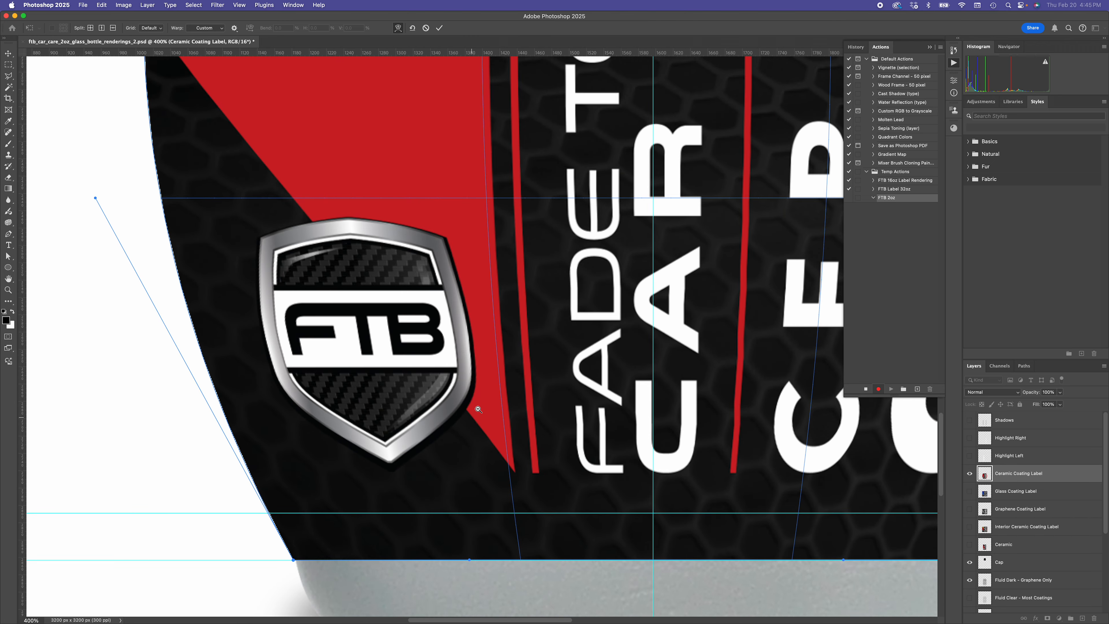
pyautogui.scroll(-2, 491, 398)
pyautogui.scroll(5, 458, 424)
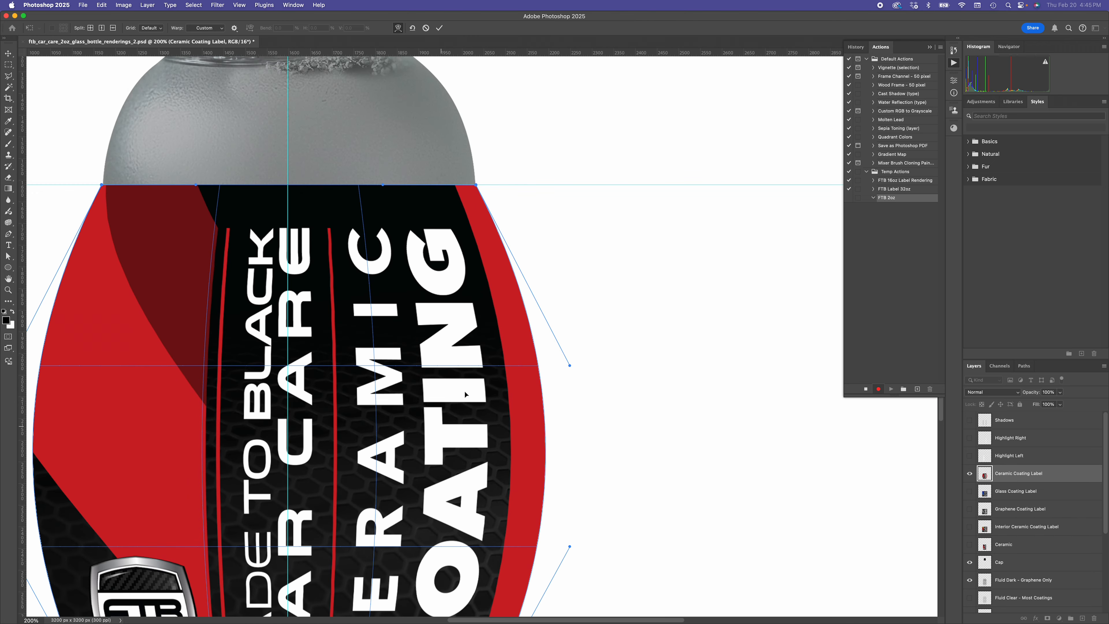
pyautogui.moveTo(566, 367); pyautogui.dragTo(476, 367)
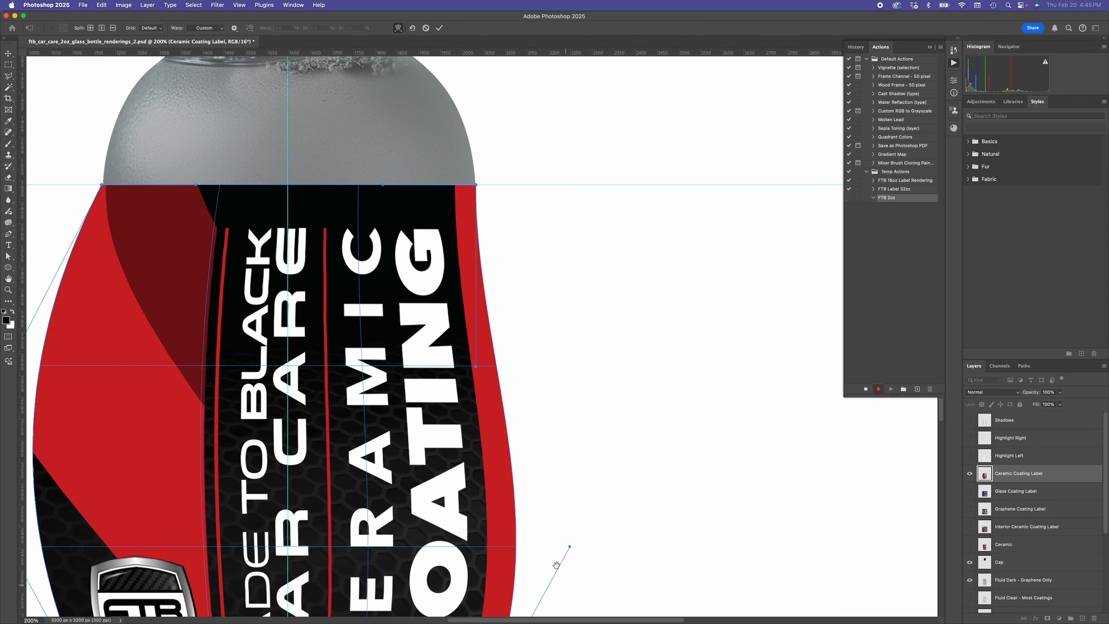
pyautogui.moveTo(539, 485); pyautogui.dragTo(596, 425)
pyautogui.moveTo(627, 486); pyautogui.dragTo(531, 481)
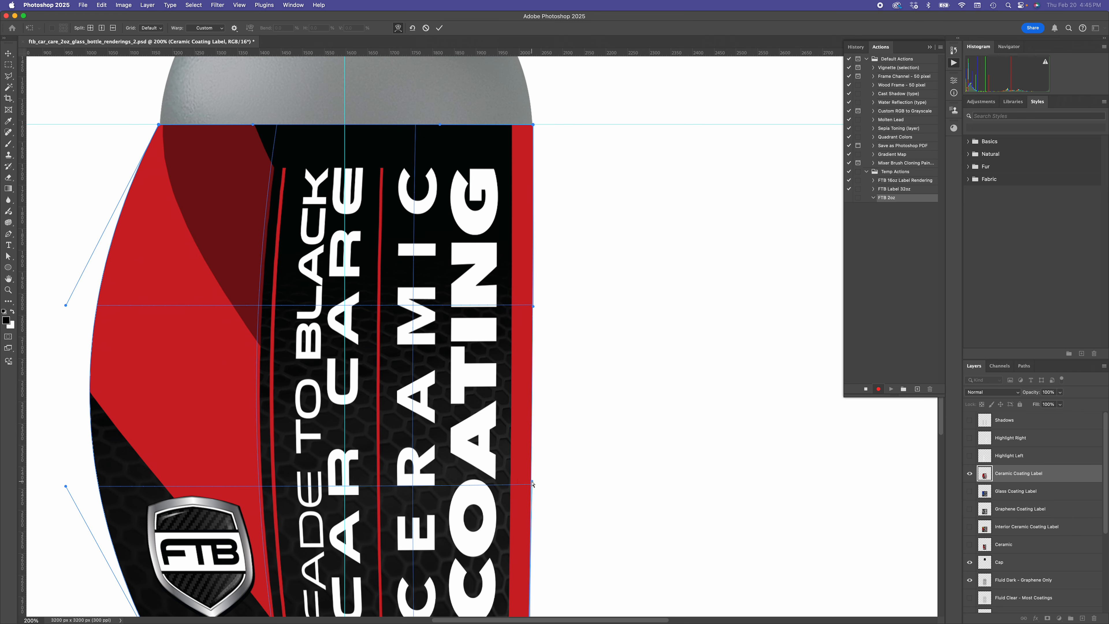
pyautogui.moveTo(533, 307); pyautogui.dragTo(534, 306)
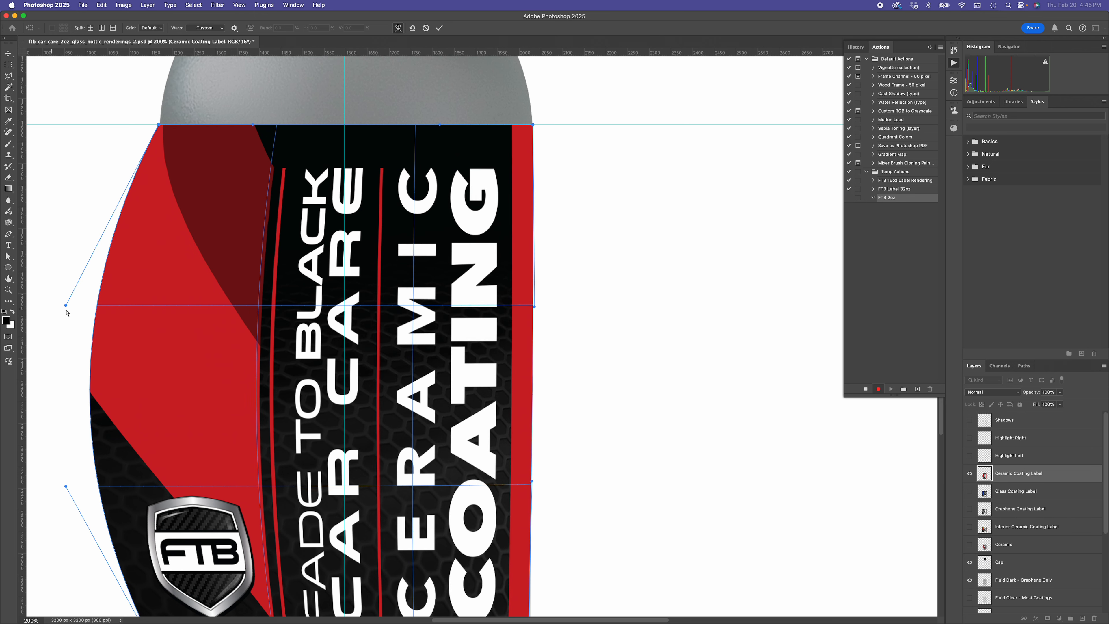
# - Pull both left-edge warp handles inward so the label's left side runs straight along the bottle's edge
pyautogui.moveTo(66, 306); pyautogui.dragTo(161, 310)
pyautogui.hscroll(-5, 285, 314)
pyautogui.scroll(-1, 284, 315)
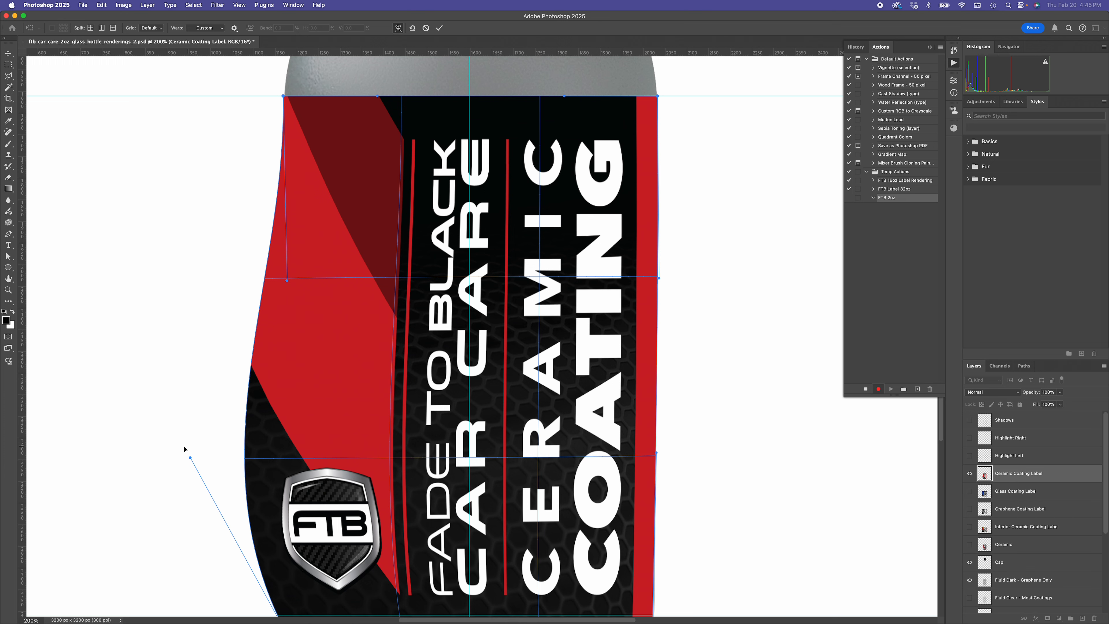
pyautogui.moveTo(191, 458); pyautogui.dragTo(283, 457)
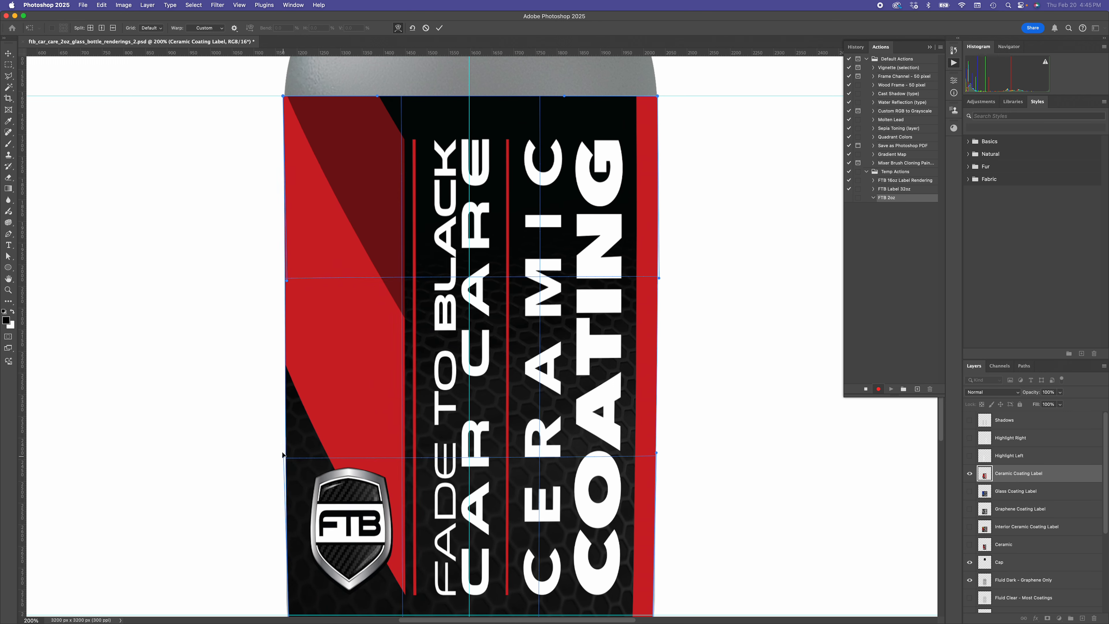
pyautogui.moveTo(288, 282); pyautogui.dragTo(284, 282)
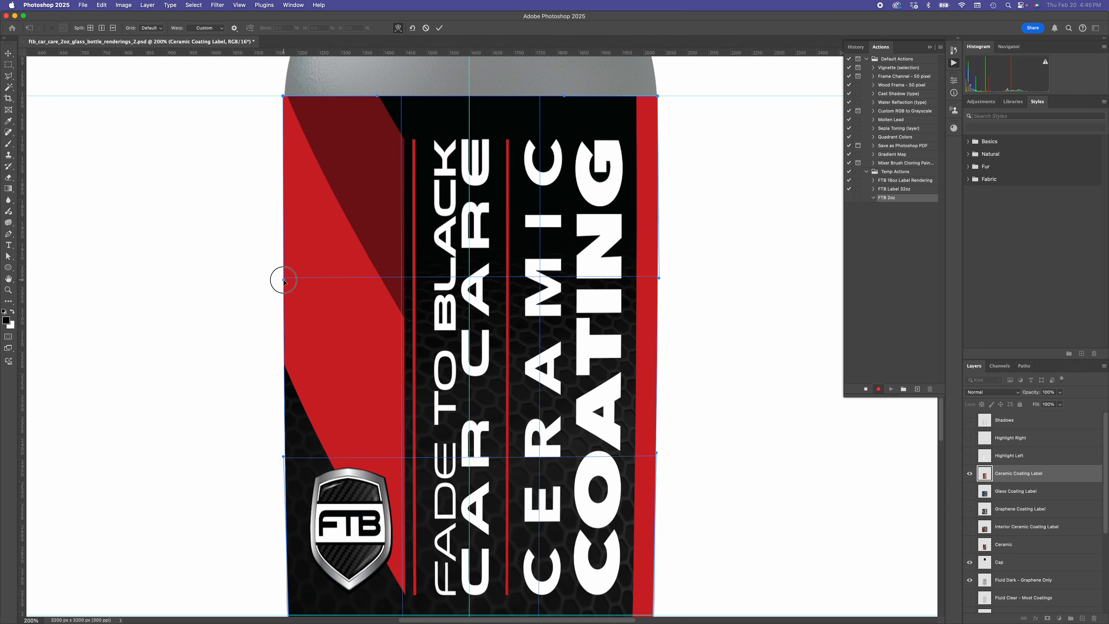
# - Examine how the label's straightened sides and lower edge fit the bottle, both in close-up and as a whole
pyautogui.scroll(-5, 308, 330)
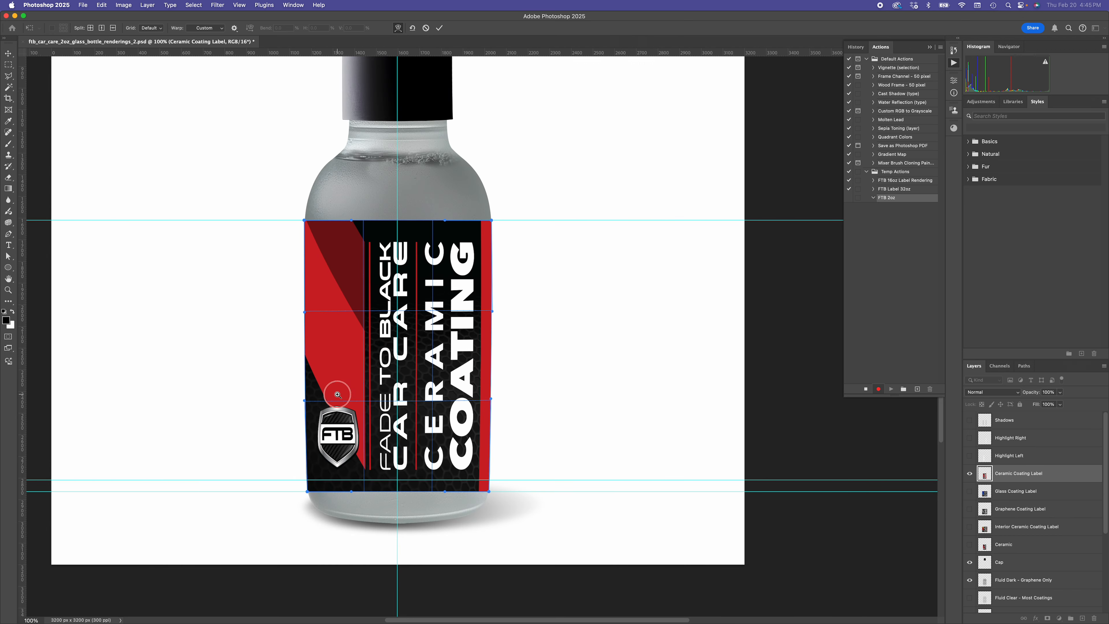
pyautogui.scroll(8, 329, 389)
pyautogui.moveTo(239, 415); pyautogui.dragTo(242, 412)
pyautogui.keyDown('alt'); pyautogui.click(280, 442); pyautogui.keyUp('alt')
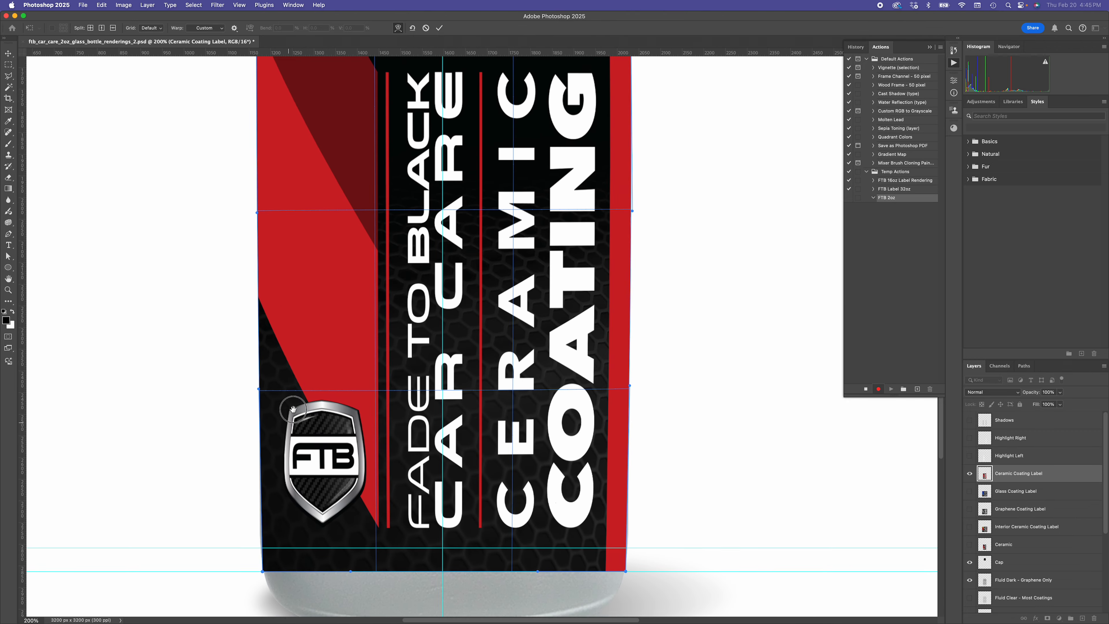
pyautogui.moveTo(282, 519)
pyautogui.mouseDown()
pyautogui.moveTo(293, 520)
pyautogui.moveTo(286, 416)
pyautogui.moveTo(278, 517)
pyautogui.mouseUp()
pyautogui.scroll(-3, 418, 533)
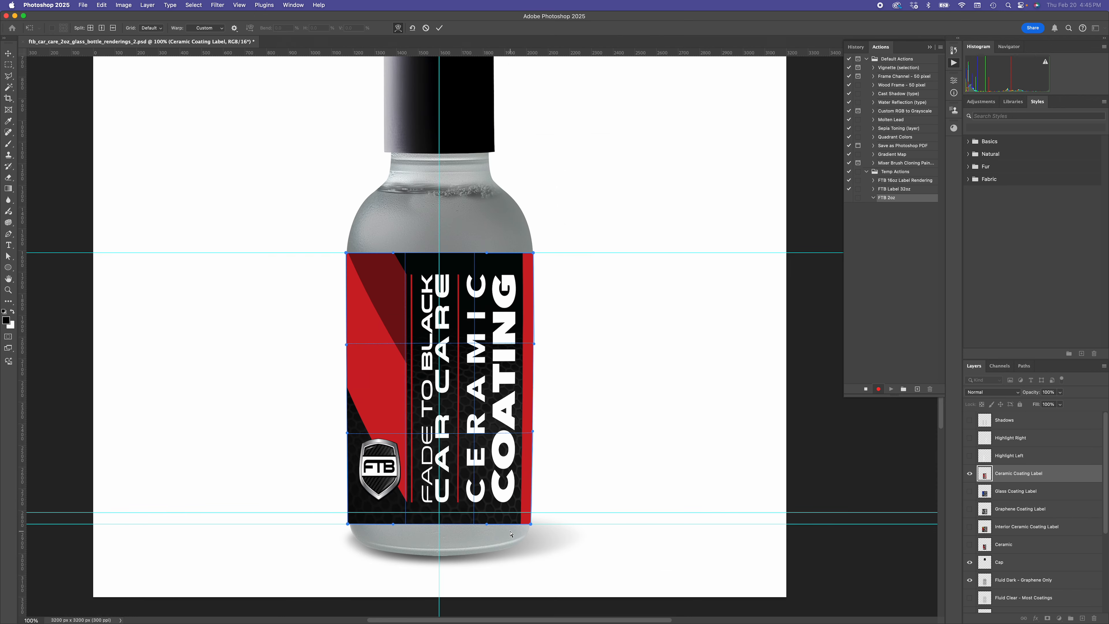
pyautogui.scroll(3, 512, 528)
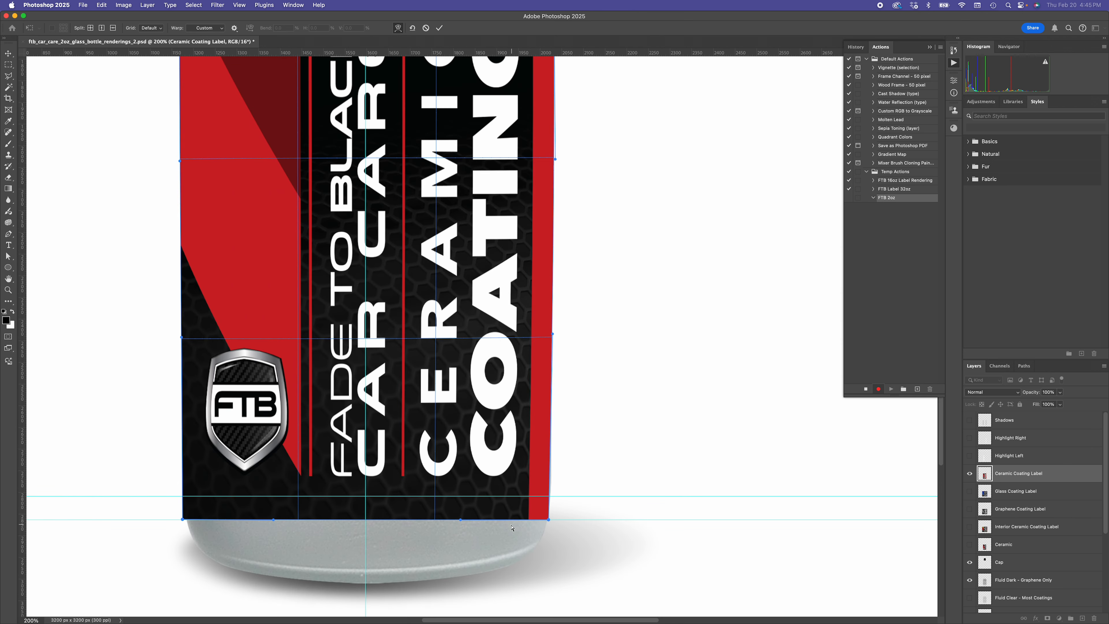
pyautogui.scroll(2, 436, 517)
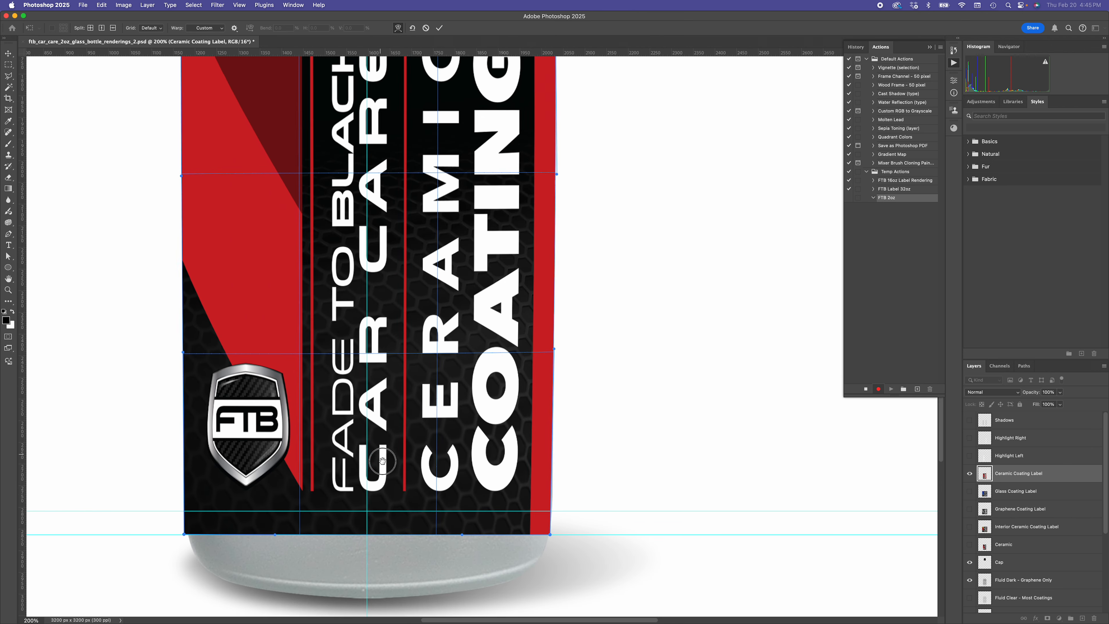
# - Spread the two inner vertical warp lines outward along the label's lower edge
pyautogui.moveTo(304, 550); pyautogui.dragTo(283, 549)
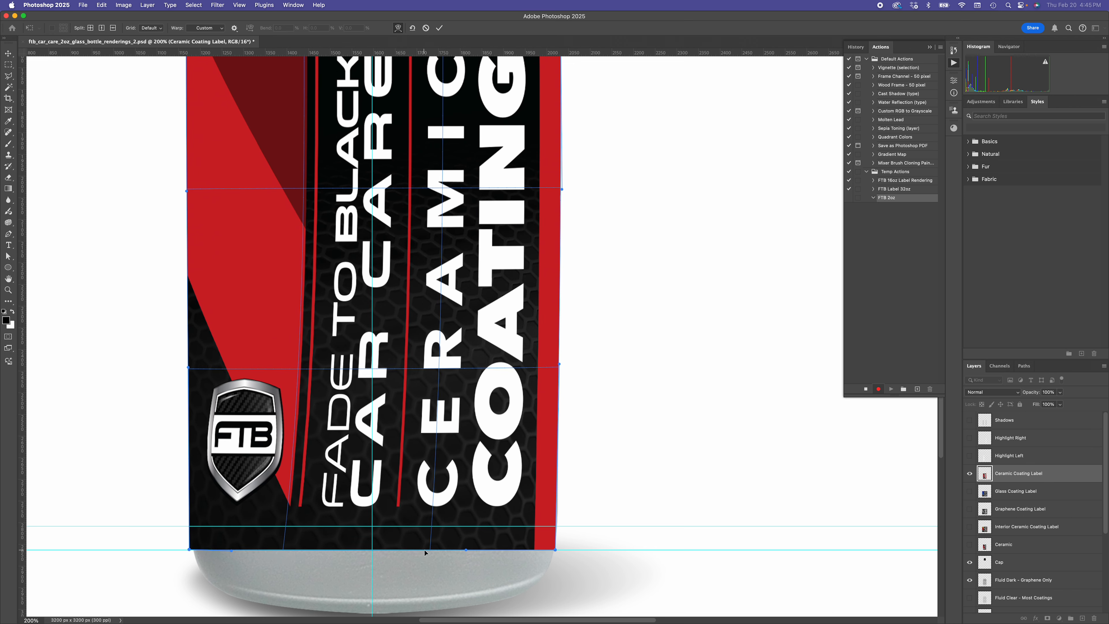
pyautogui.moveTo(430, 551); pyautogui.dragTo(449, 548)
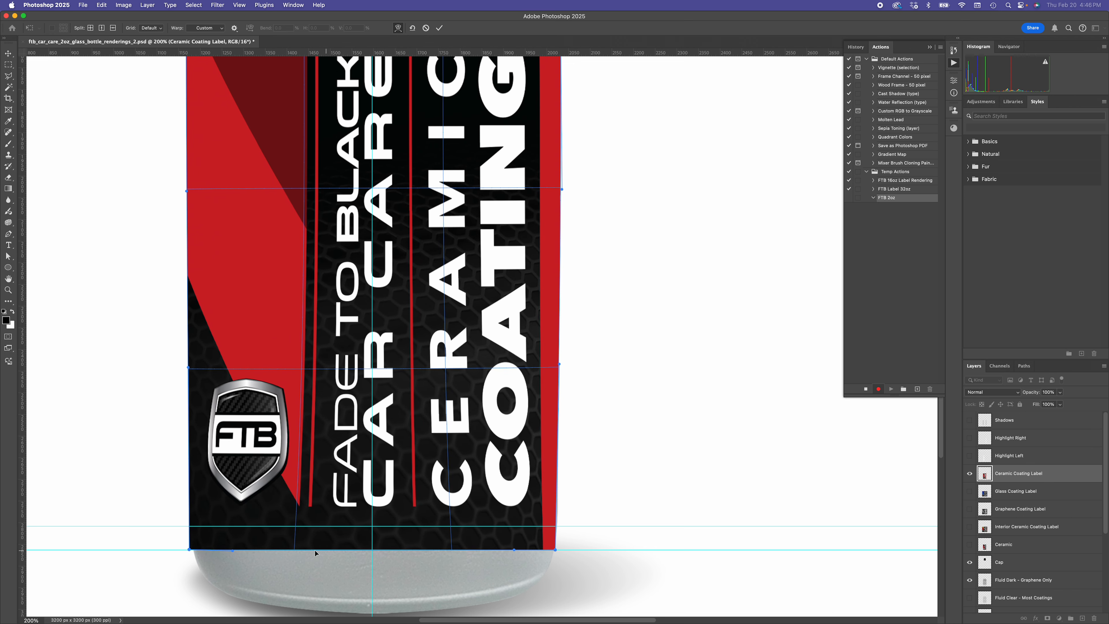
pyautogui.moveTo(293, 550); pyautogui.dragTo(290, 549)
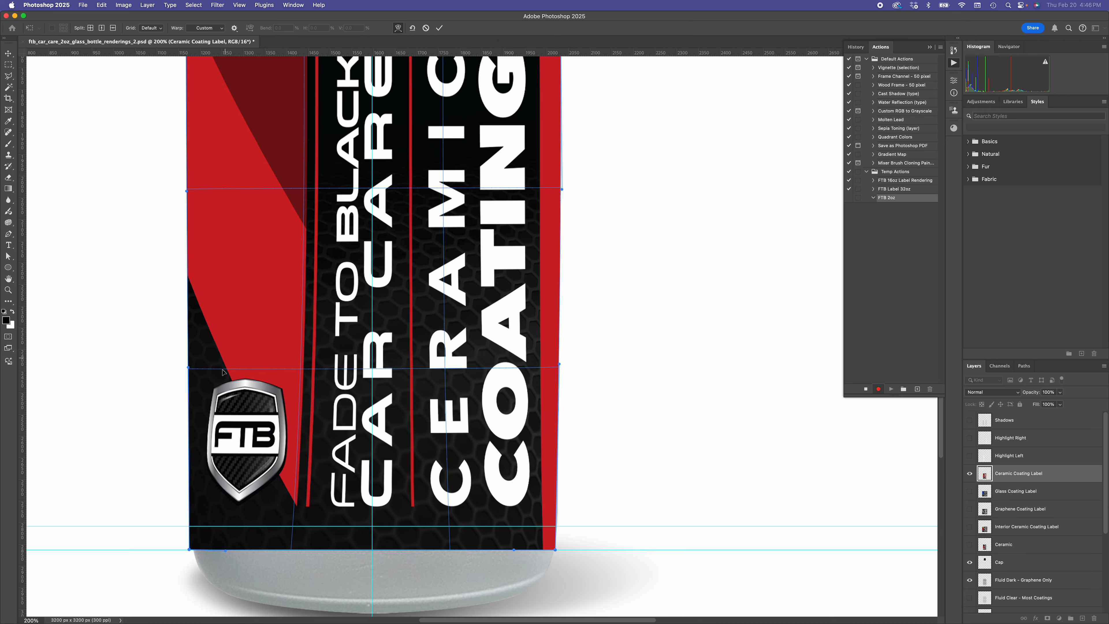
pyautogui.scroll(3, 433, 408)
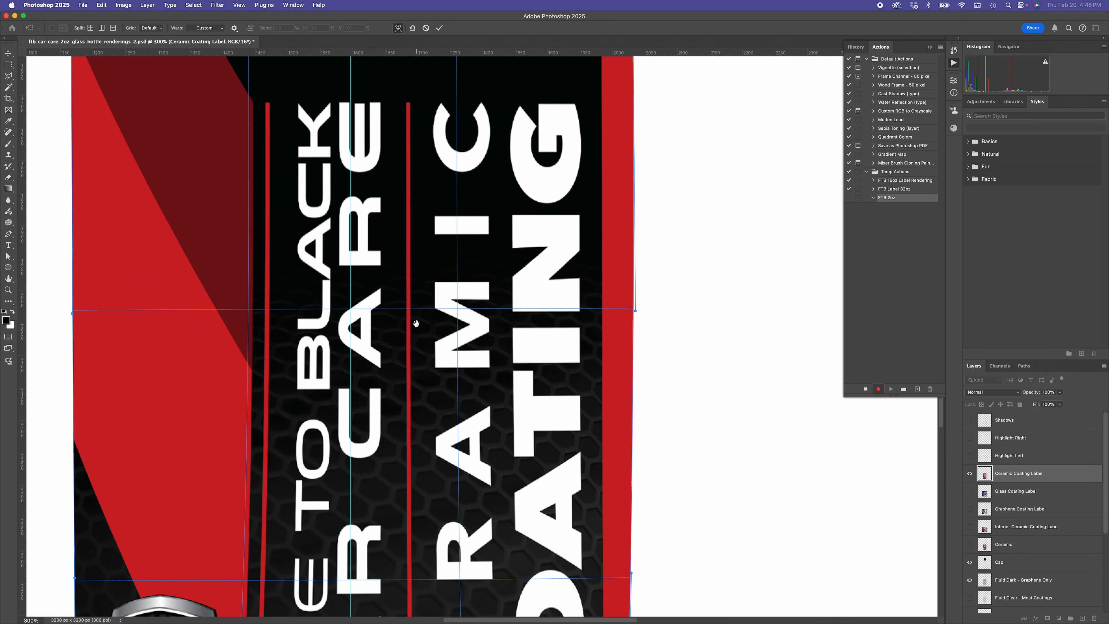
pyautogui.scroll(-5, 416, 323)
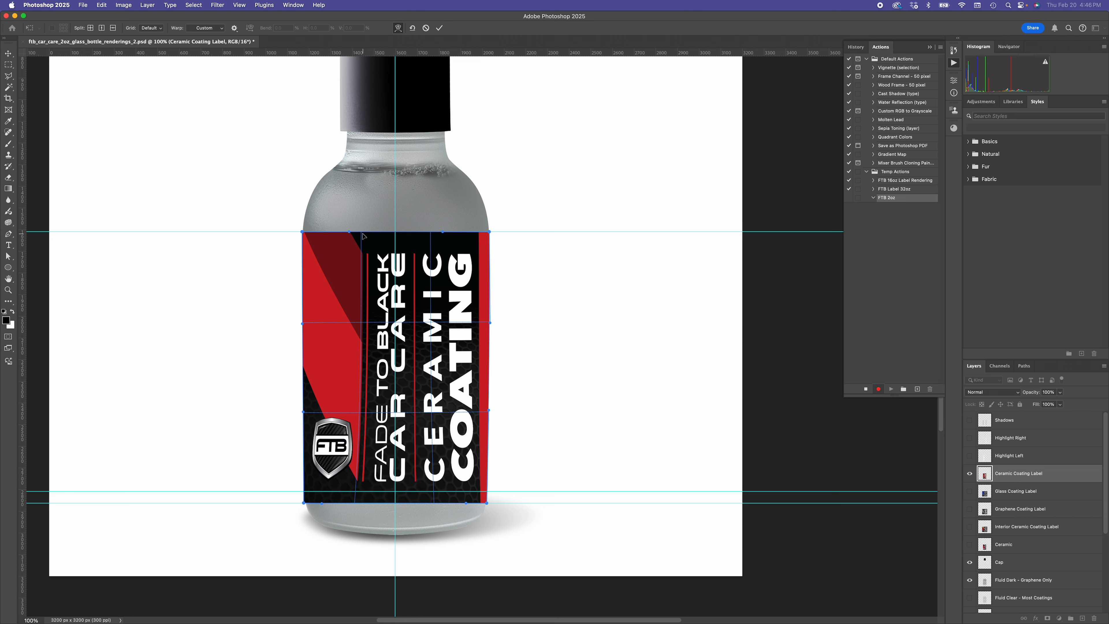
# - Adjust the two inner vertical warp lines along the label's upper edge, moving the left one left and the right one right
pyautogui.moveTo(363, 235); pyautogui.dragTo(353, 233)
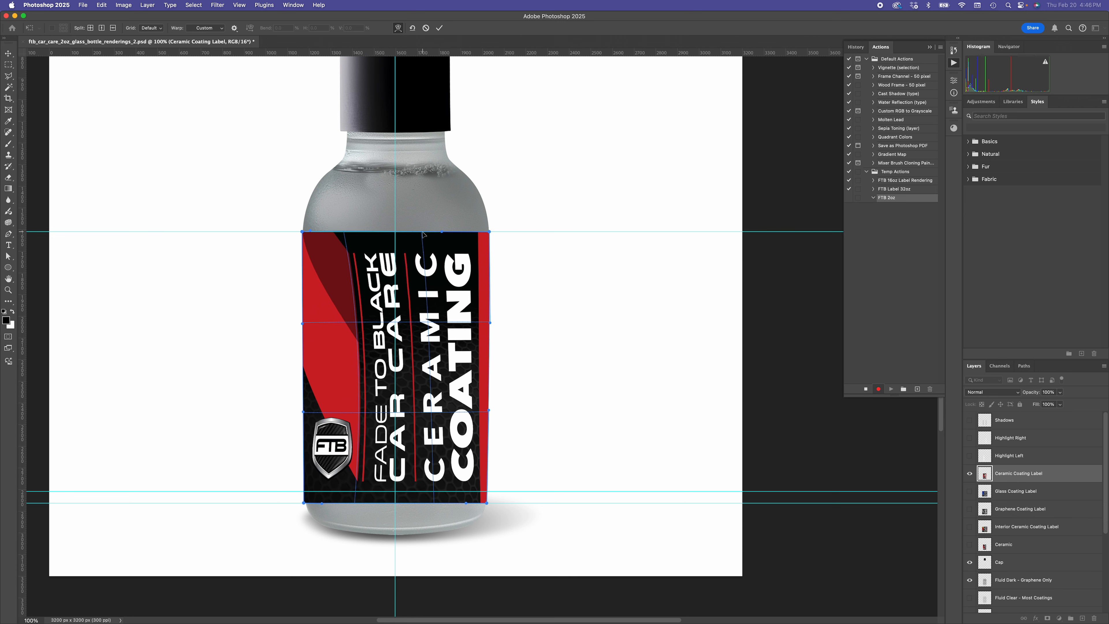
pyautogui.hotkey('ctrl', 'z')
pyautogui.hotkey('ctrl', 'z')
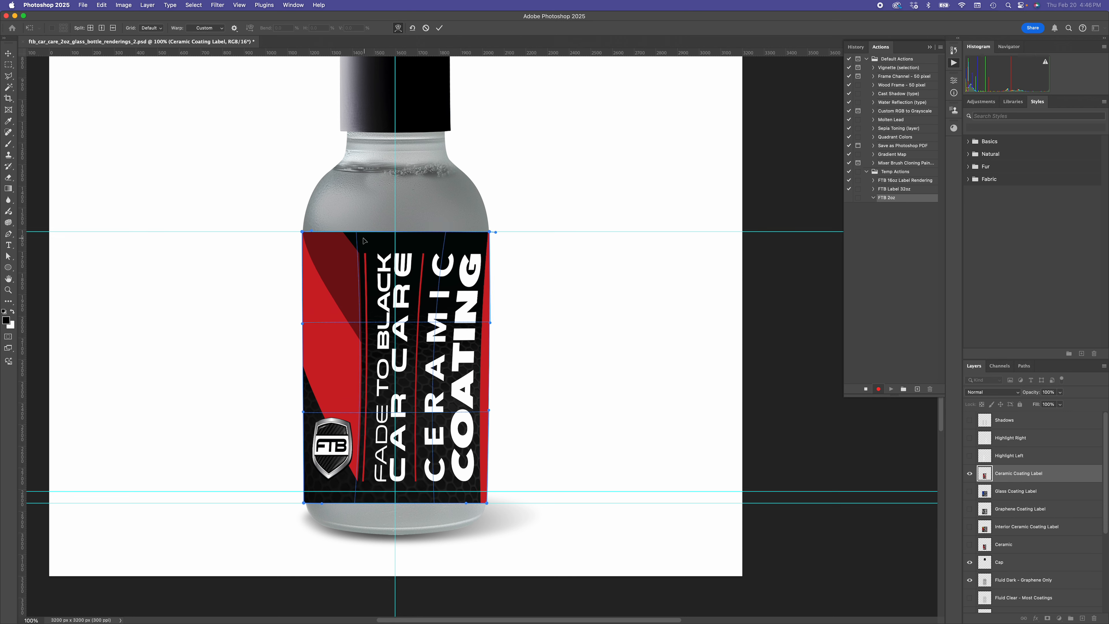
pyautogui.hotkey('ctrl', 'shift', 'z')
pyautogui.hotkey('ctrl', 'shift', 'z')
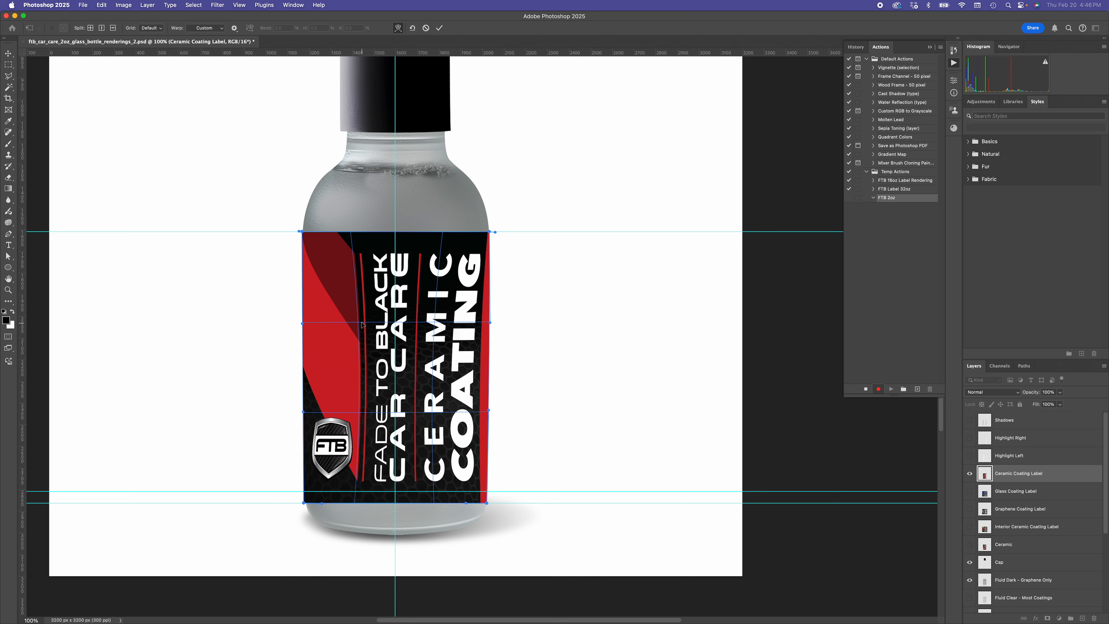
# - Straighten the left inner warp line by shifting its two middle grid points left and adjusting its lower end
pyautogui.hotkey('ctrl', 'shift', 'z')
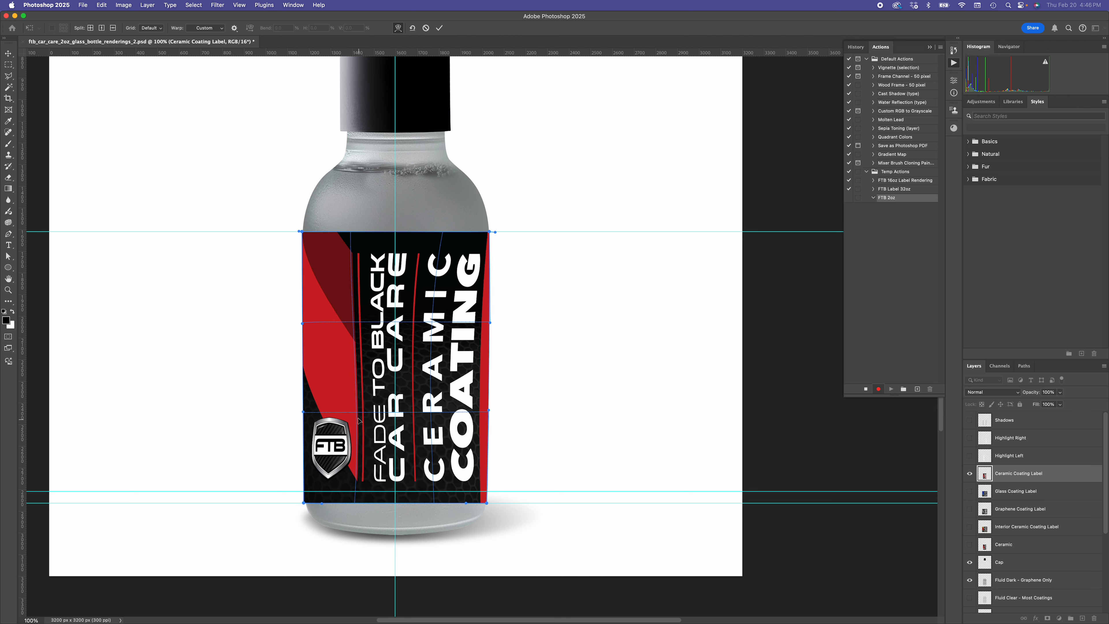
pyautogui.hotkey('ctrl', 'shift', 'z')
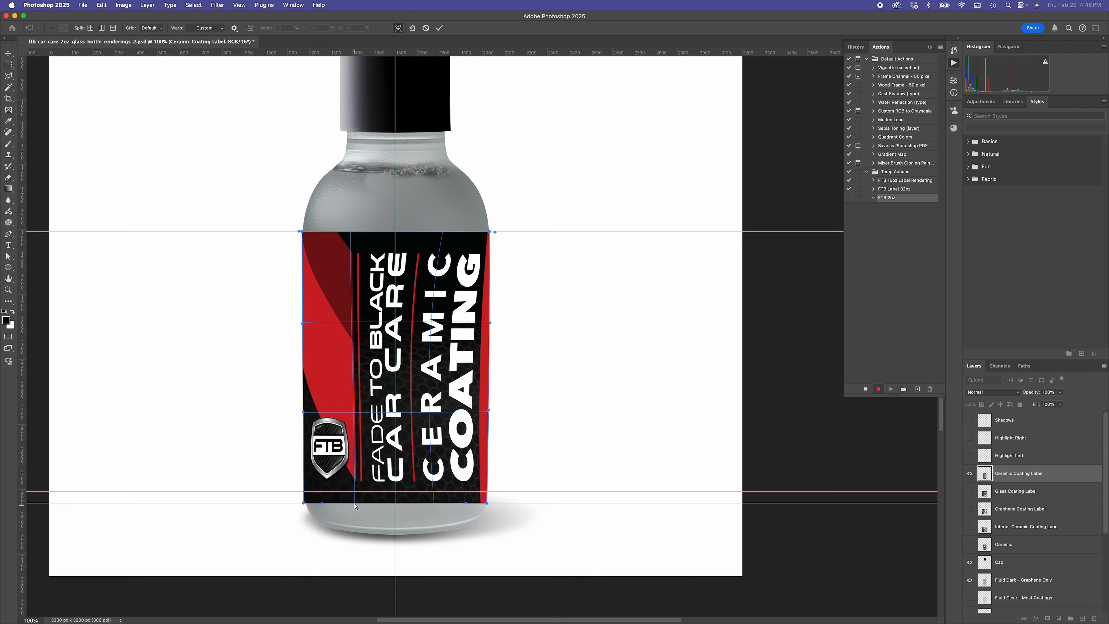
pyautogui.hotkey('ctrl', 'z')
pyautogui.hotkey('ctrl', 'z')
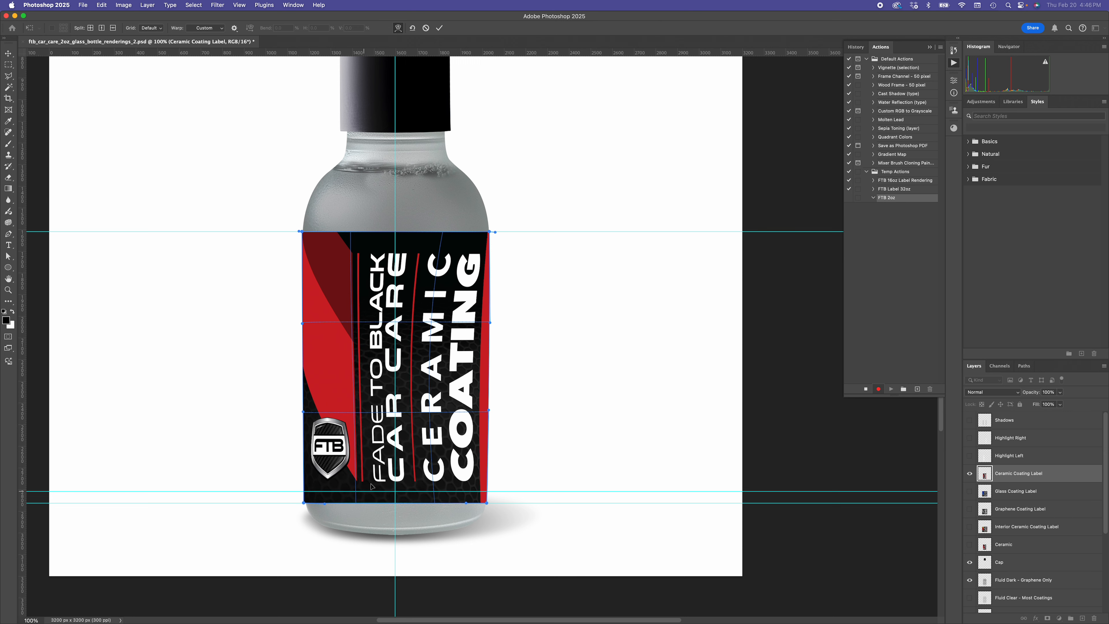
# - Straighten the right inner warp line by adjusting its two middle grid points and bringing its upper end back toward the label's centre
pyautogui.hotkey('ctrl', 'z')
pyautogui.hotkey('ctrl', 'z')
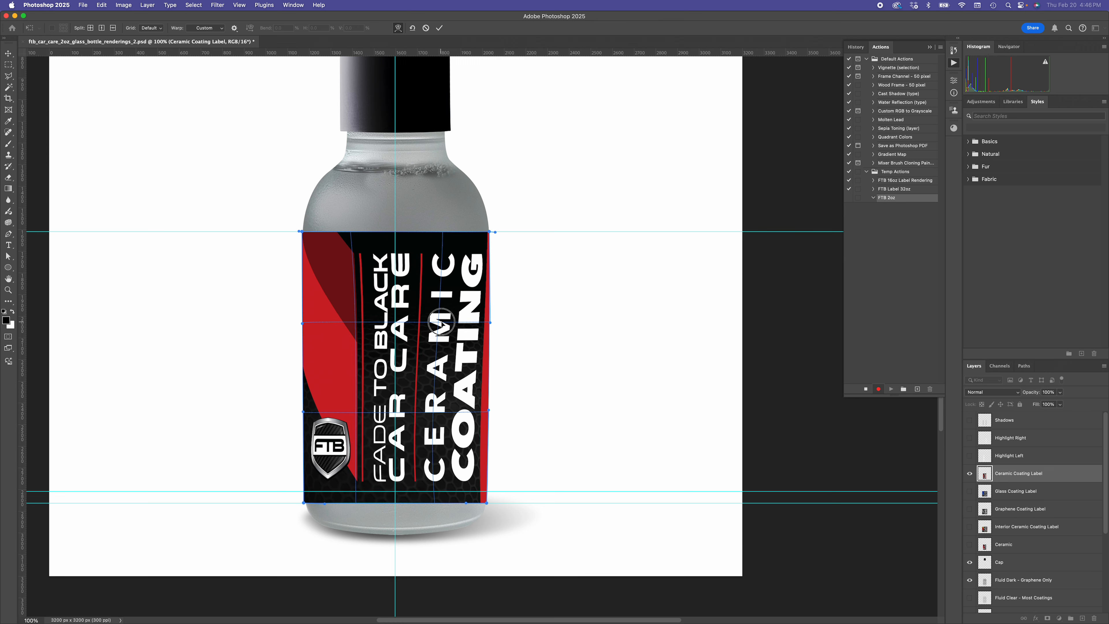
pyautogui.hotkey('ctrl', 'z')
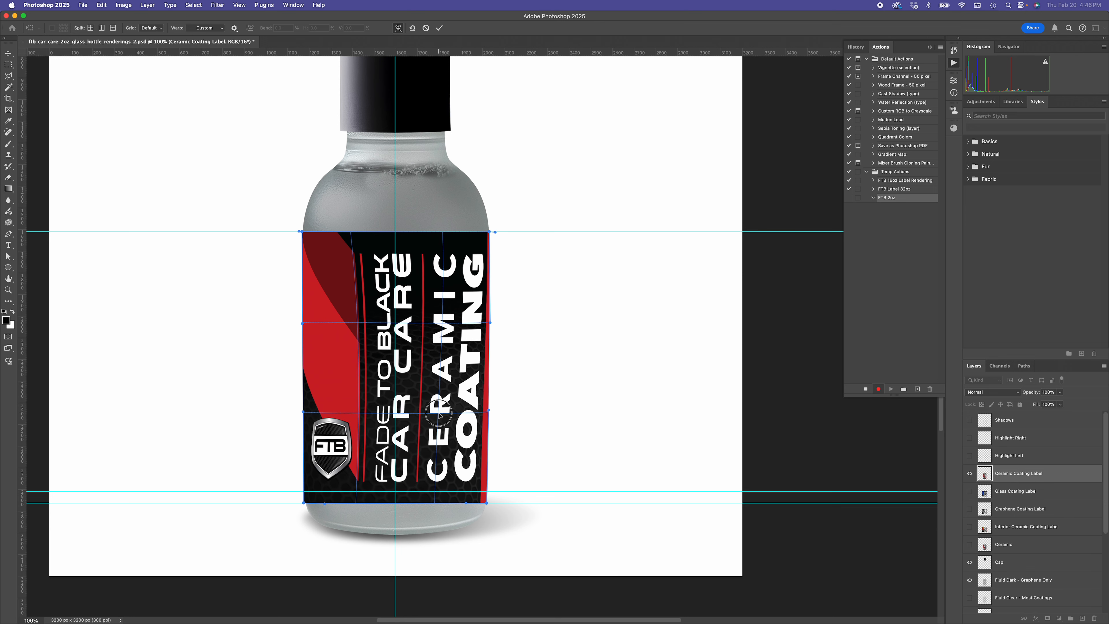
pyautogui.moveTo(444, 262); pyautogui.dragTo(442, 264)
pyautogui.hotkey('ctrl', 'z')
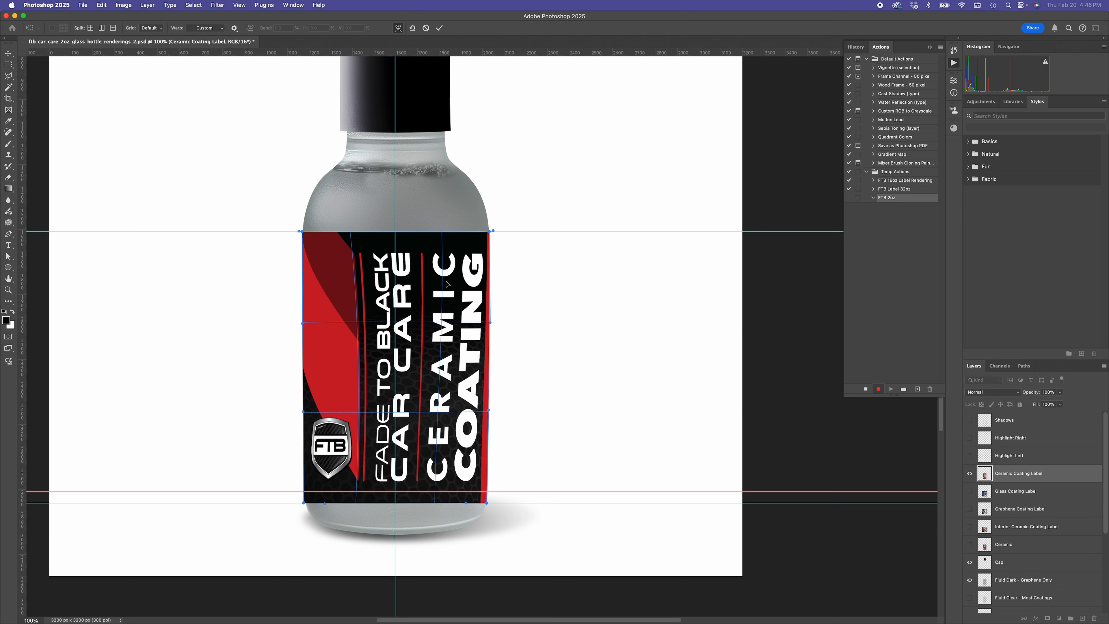
pyautogui.hotkey('ctrl', 'z')
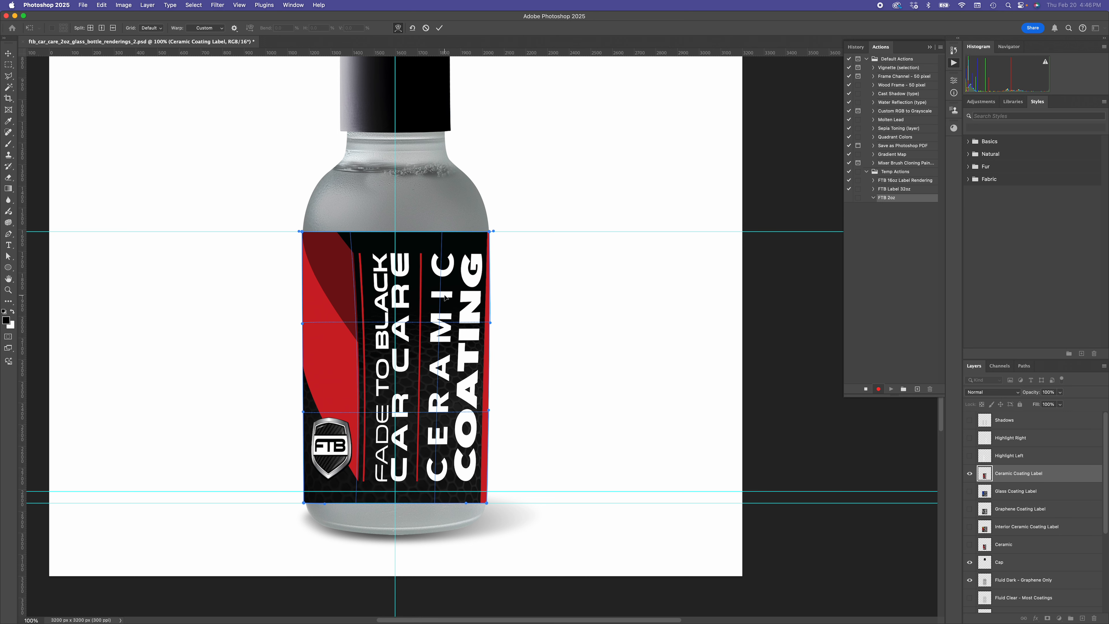
pyautogui.moveTo(442, 235); pyautogui.dragTo(432, 234)
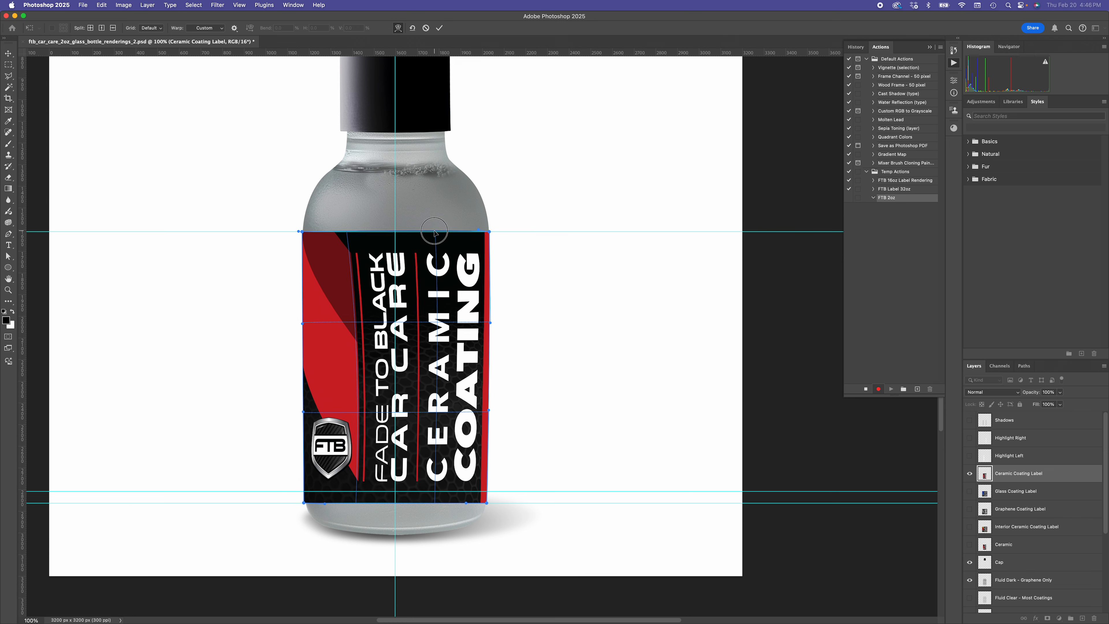
pyautogui.moveTo(435, 322); pyautogui.dragTo(437, 322)
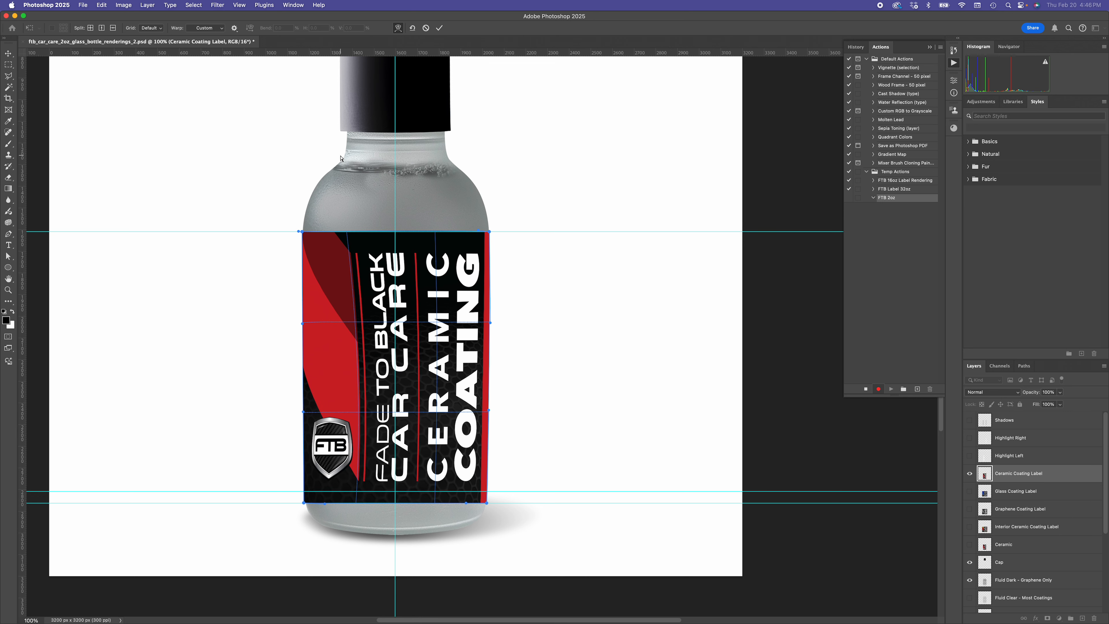
# - Fine-tune the upper ends, middle points and lower ends of both inner warp lines so the label's stripes run vertically
pyautogui.moveTo(351, 235); pyautogui.dragTo(356, 235)
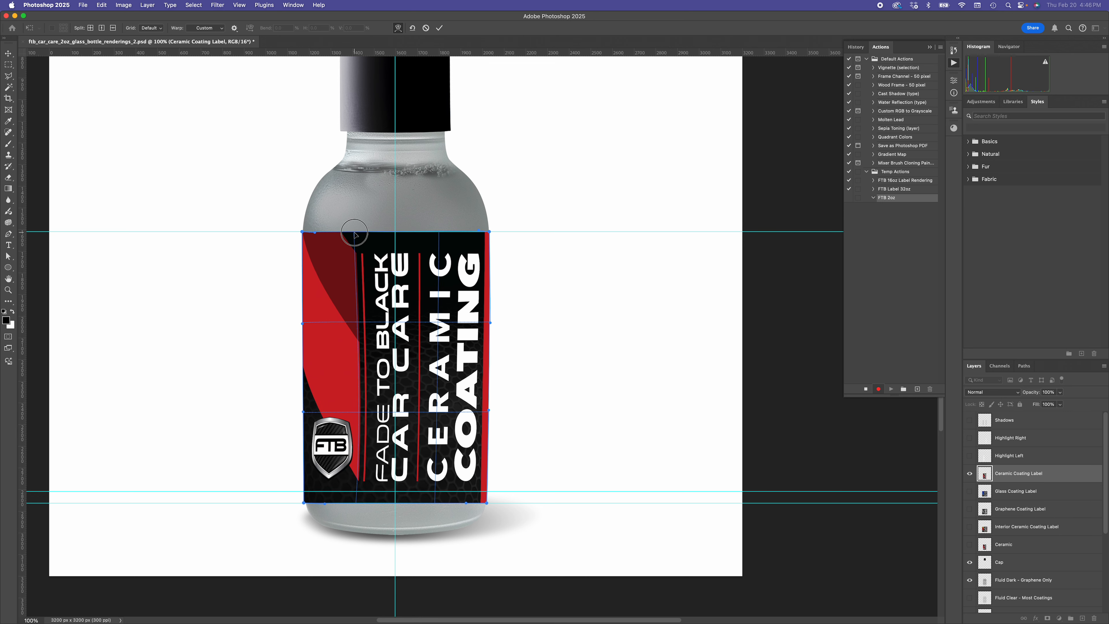
pyautogui.moveTo(359, 414); pyautogui.dragTo(357, 414)
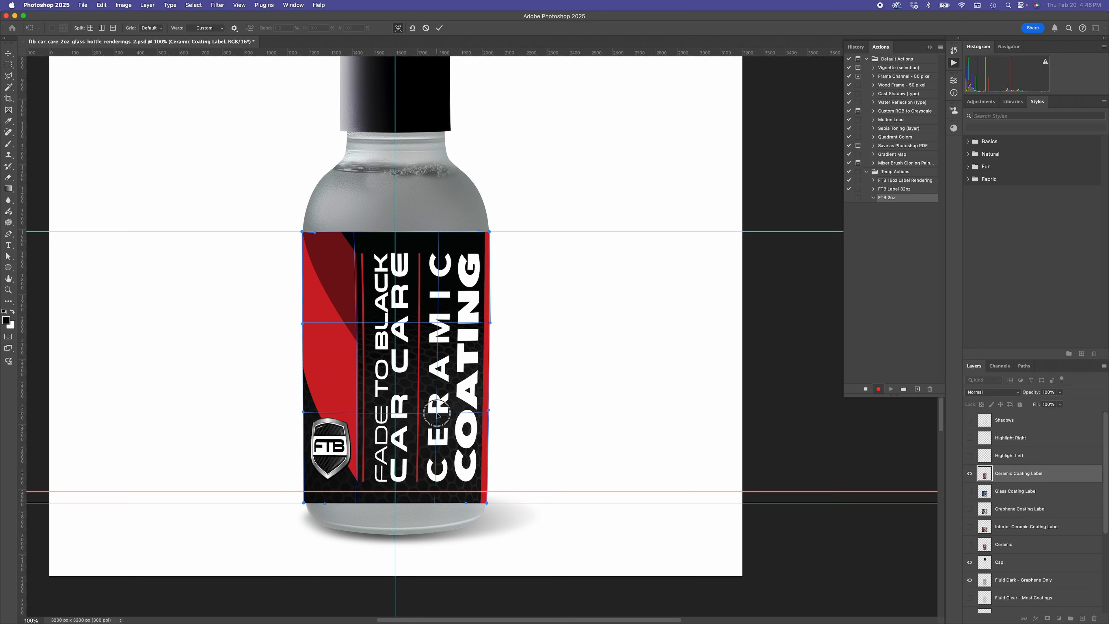
pyautogui.moveTo(438, 234); pyautogui.dragTo(437, 233)
pyautogui.press('super+z')
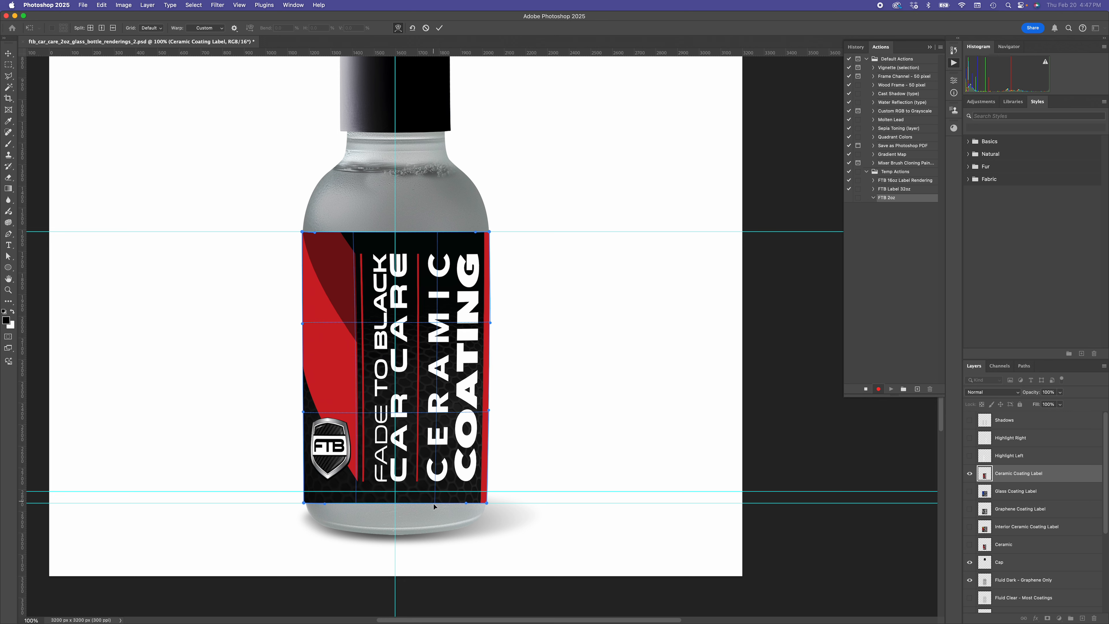
pyautogui.moveTo(435, 505); pyautogui.dragTo(437, 505)
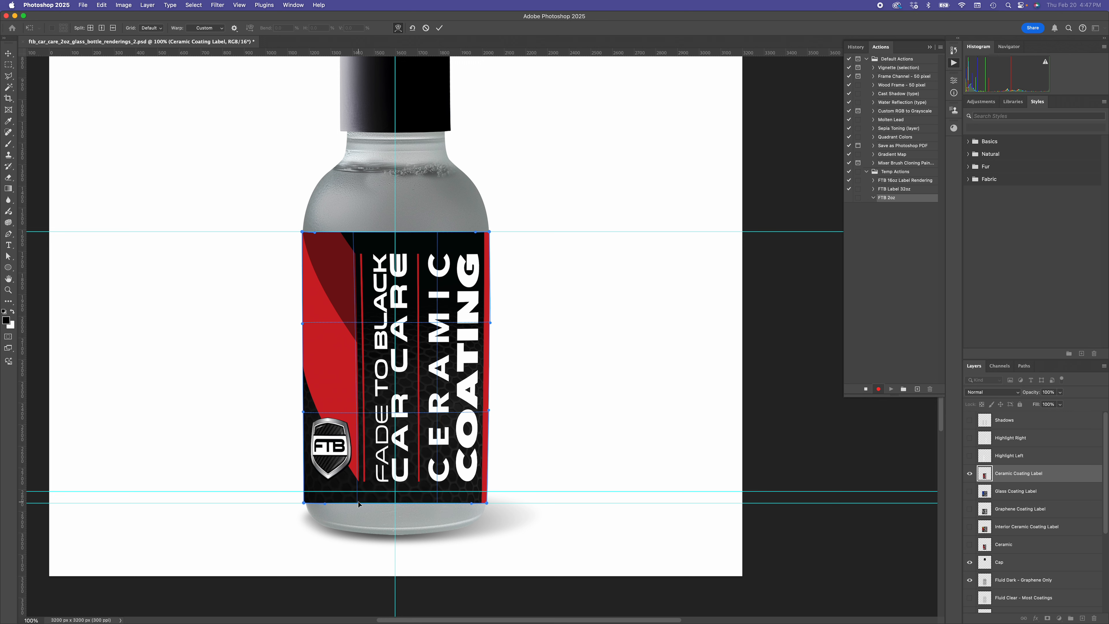
pyautogui.moveTo(357, 505); pyautogui.dragTo(355, 505)
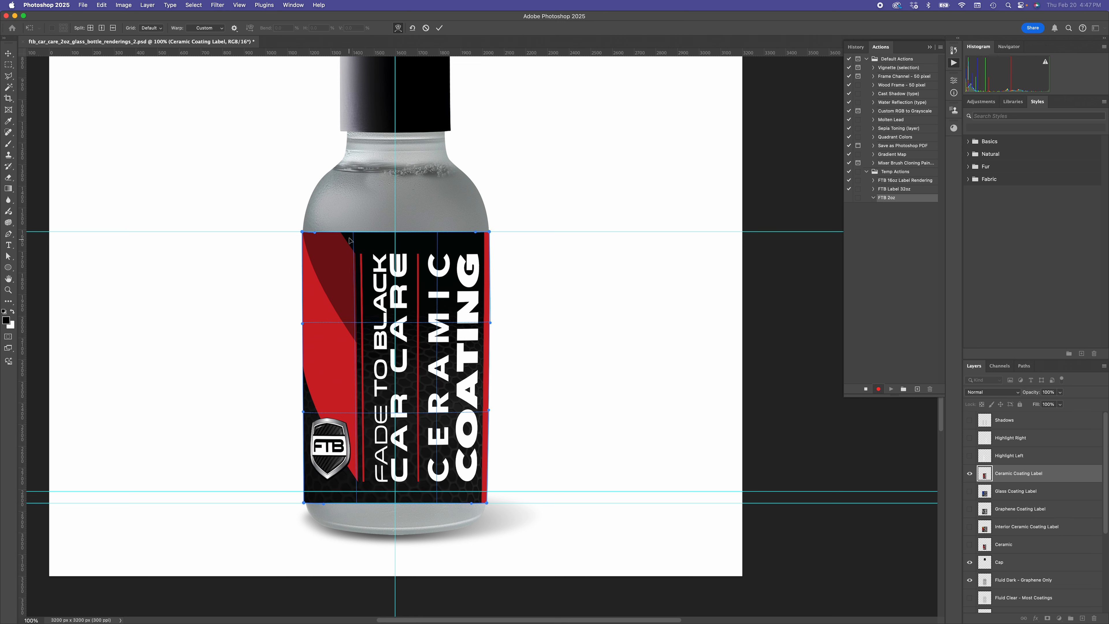
# - Nudge the upper ends of both inner warp lines and refine the two curve handles on the label's upper edge
pyautogui.moveTo(353, 236); pyautogui.dragTo(356, 235)
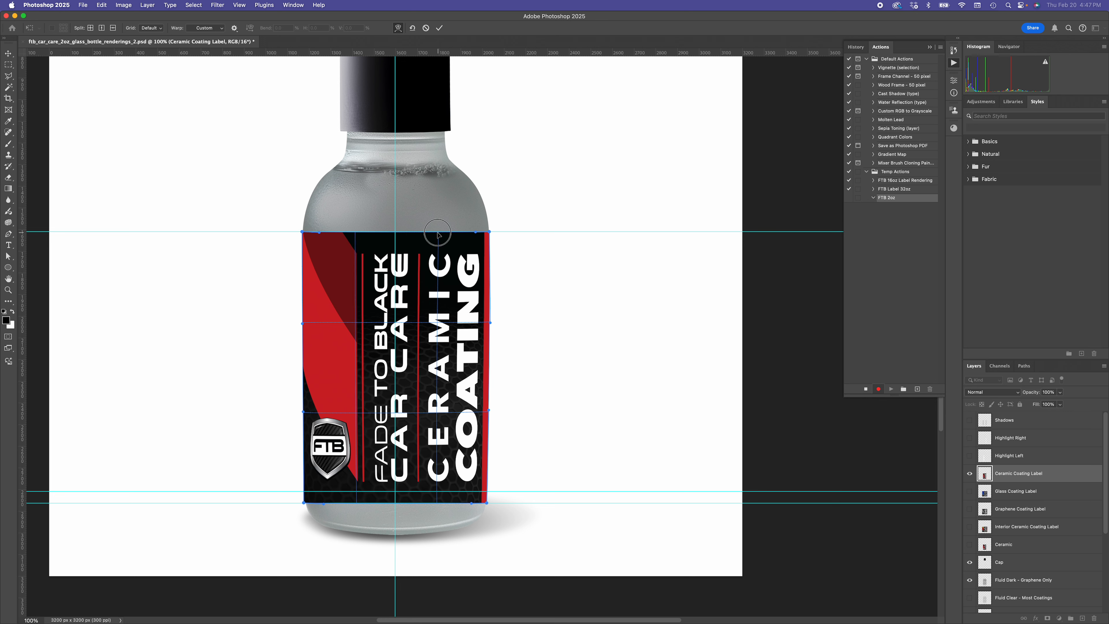
pyautogui.moveTo(438, 235); pyautogui.dragTo(436, 235)
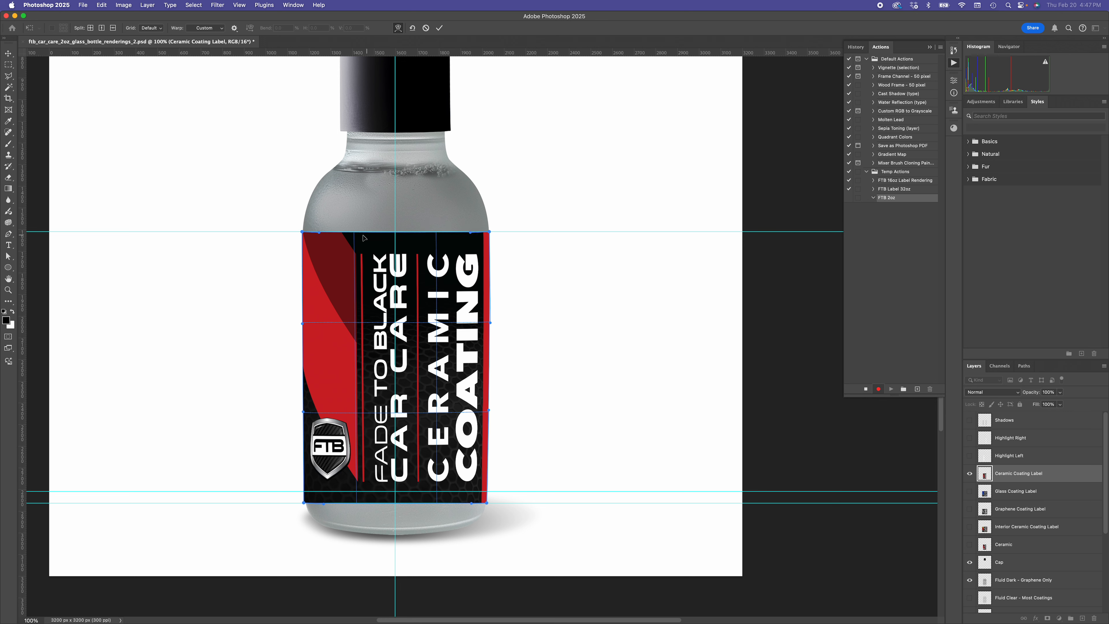
pyautogui.moveTo(319, 232); pyautogui.dragTo(323, 232)
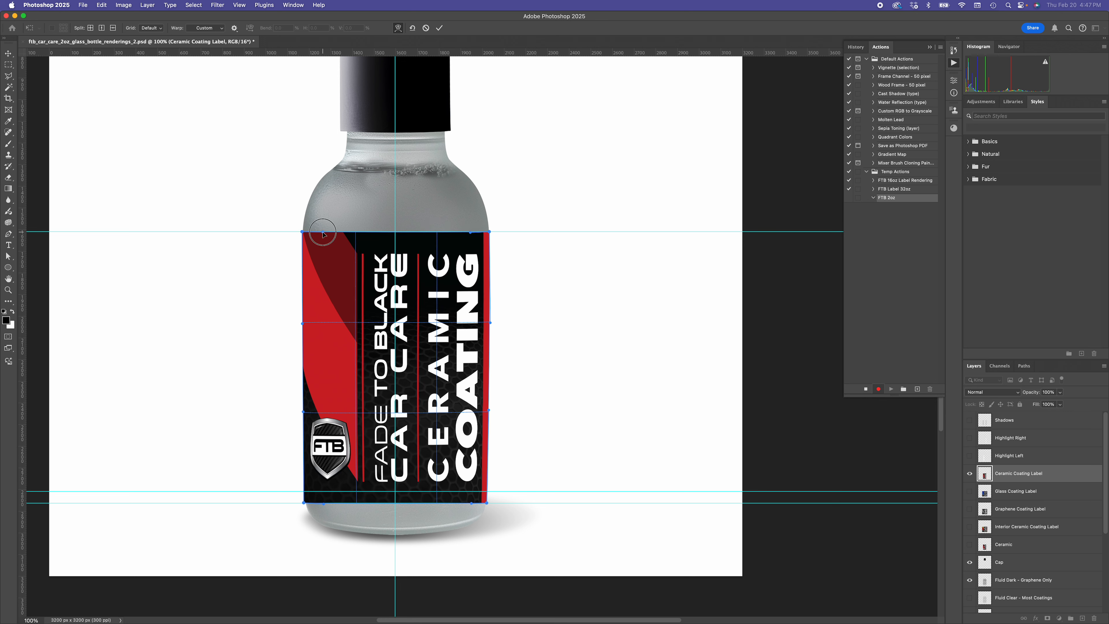
pyautogui.moveTo(470, 234); pyautogui.dragTo(470, 231)
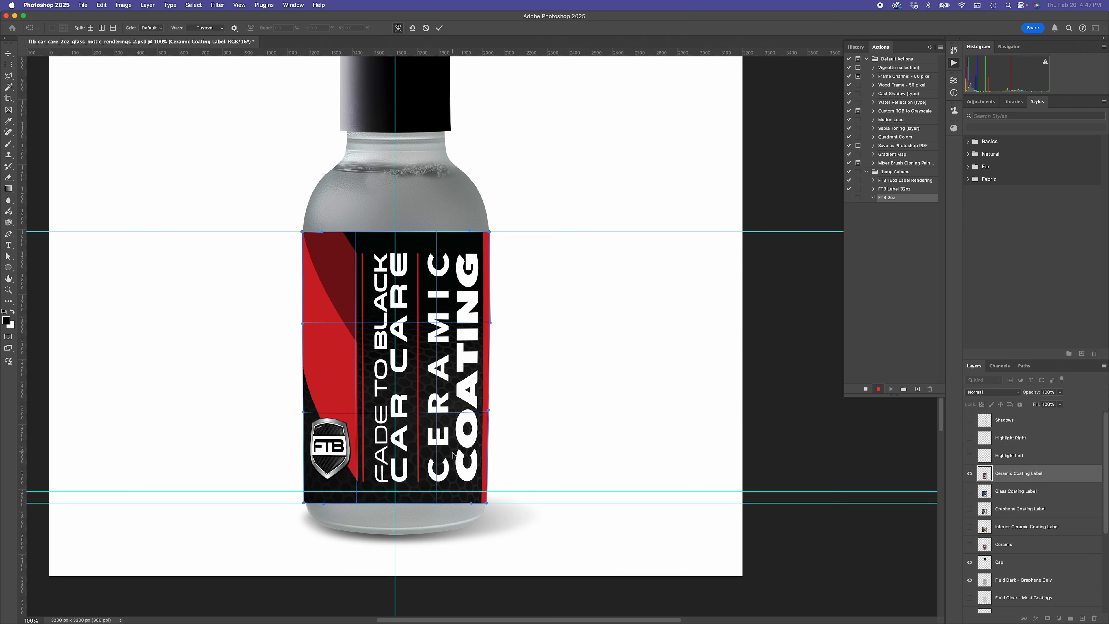
# - Raise the label's two lower corners to the upper of the two bottom guides, leaving the lower edge curved
pyautogui.scroll(-1, 453, 456)
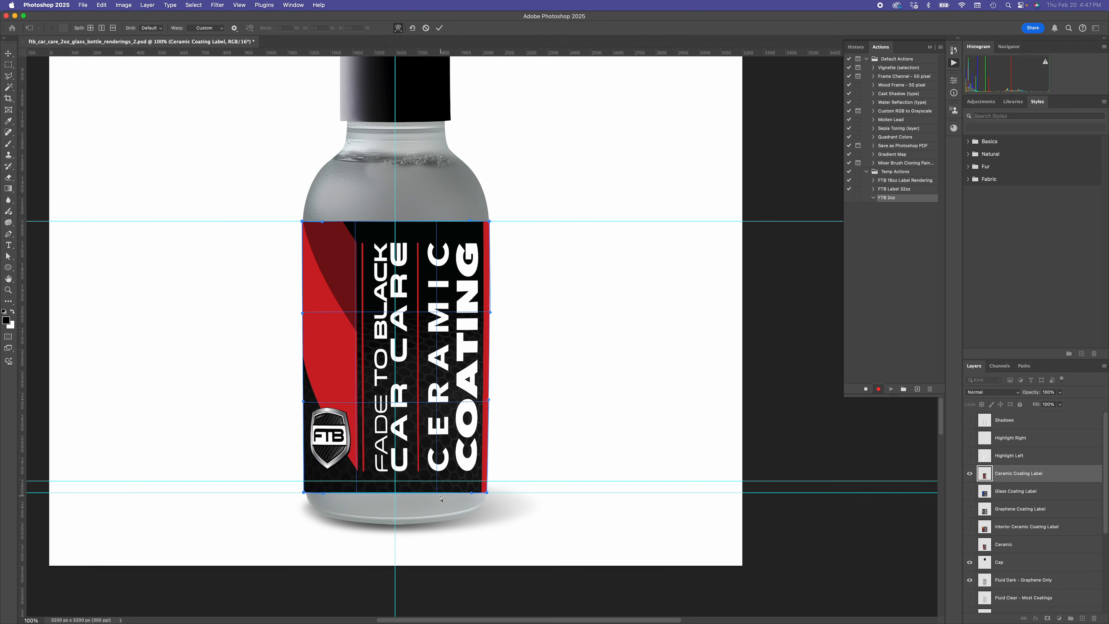
pyautogui.moveTo(488, 495); pyautogui.dragTo(489, 482)
pyautogui.moveTo(304, 492); pyautogui.dragTo(304, 482)
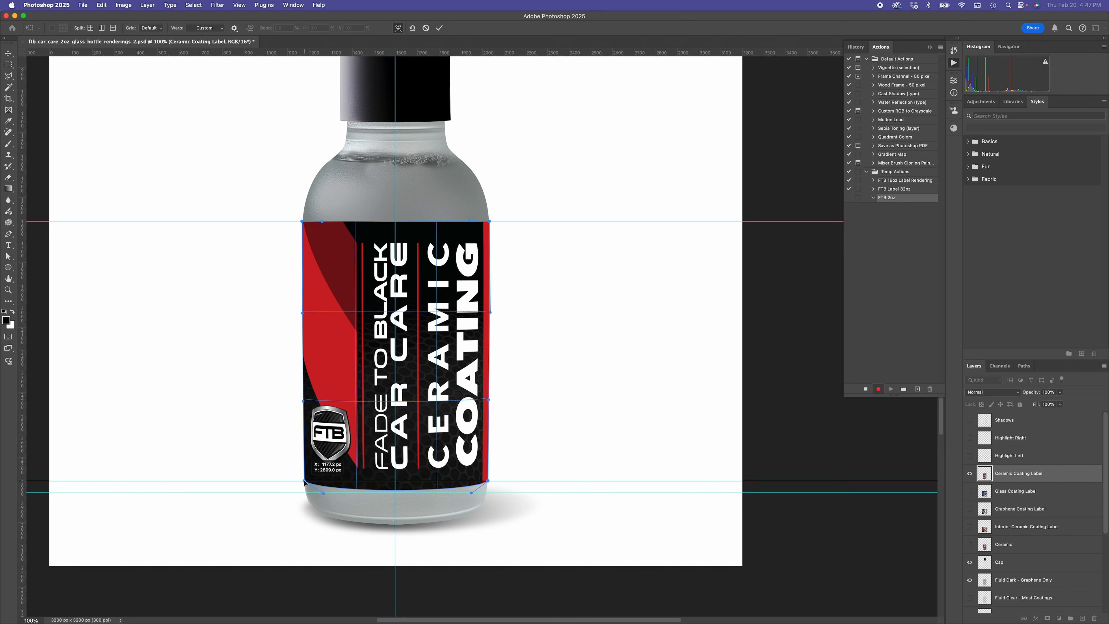
# - Raise both lower corners slightly and move their curve handles outward so the label's lower edge follows the bottle's curve
pyautogui.scroll(1, 379, 512)
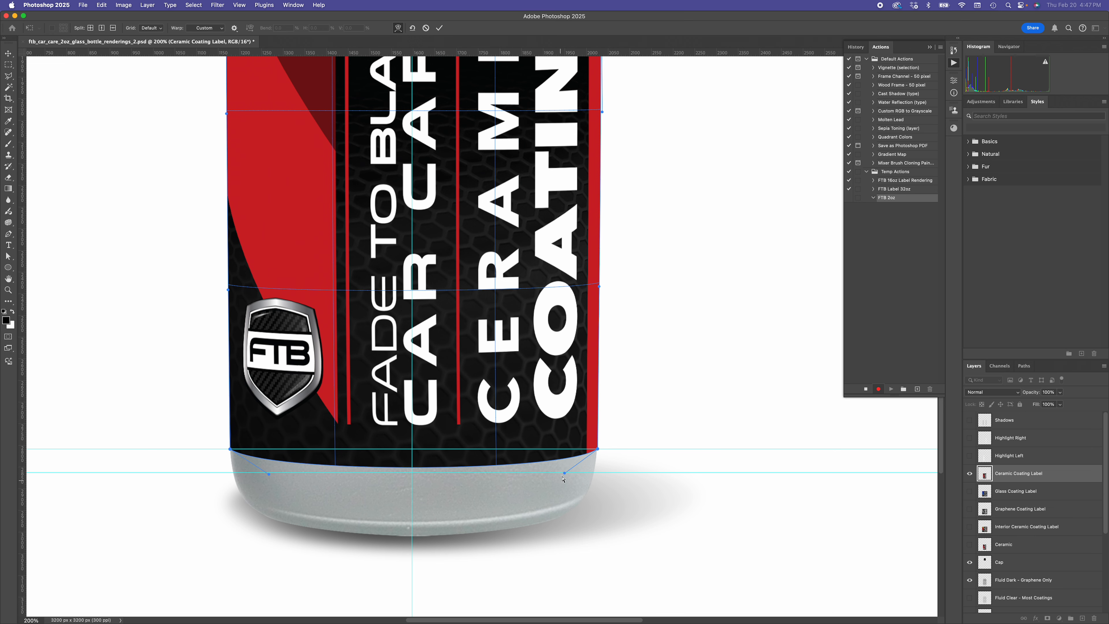
pyautogui.scroll(1, 232, 455)
pyautogui.moveTo(230, 446); pyautogui.dragTo(228, 442)
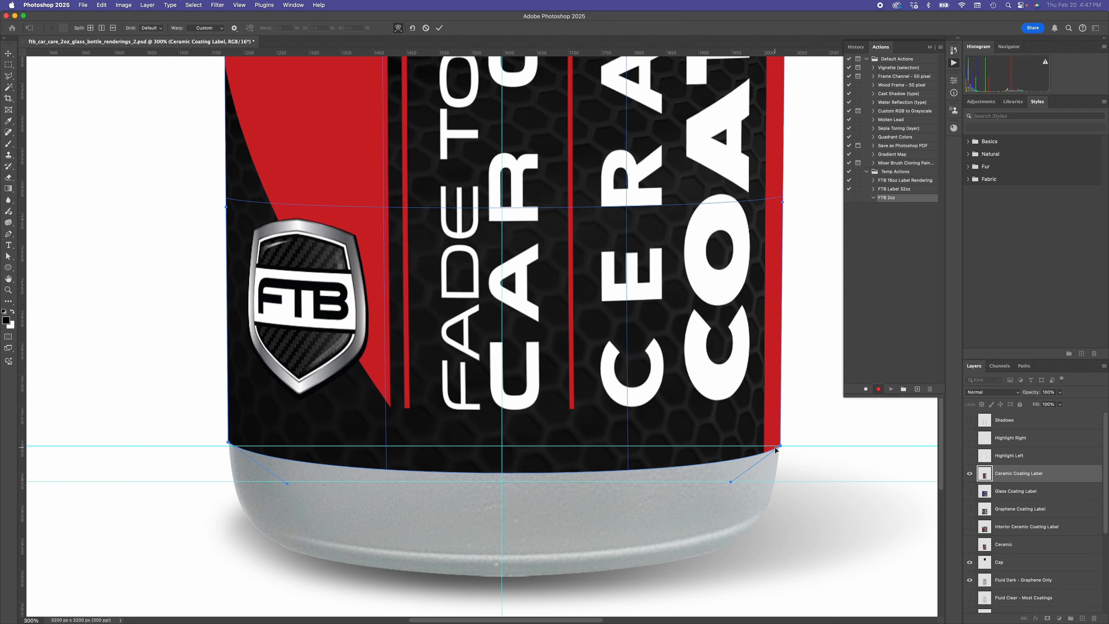
pyautogui.moveTo(781, 447); pyautogui.dragTo(781, 439)
pyautogui.moveTo(731, 482); pyautogui.dragTo(738, 481)
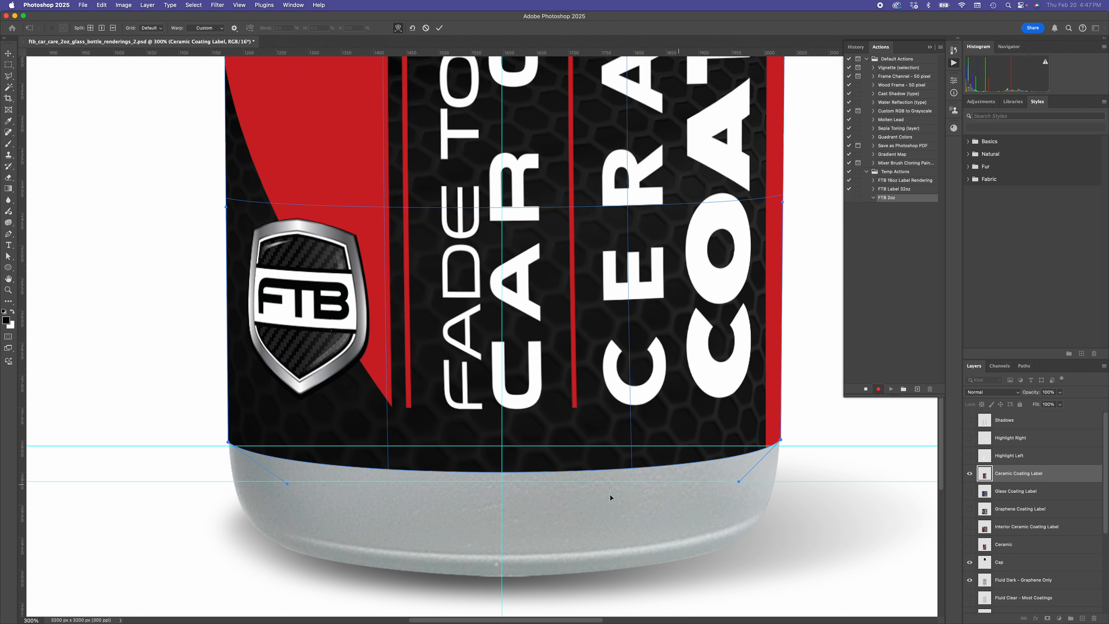
pyautogui.moveTo(286, 486); pyautogui.dragTo(280, 482)
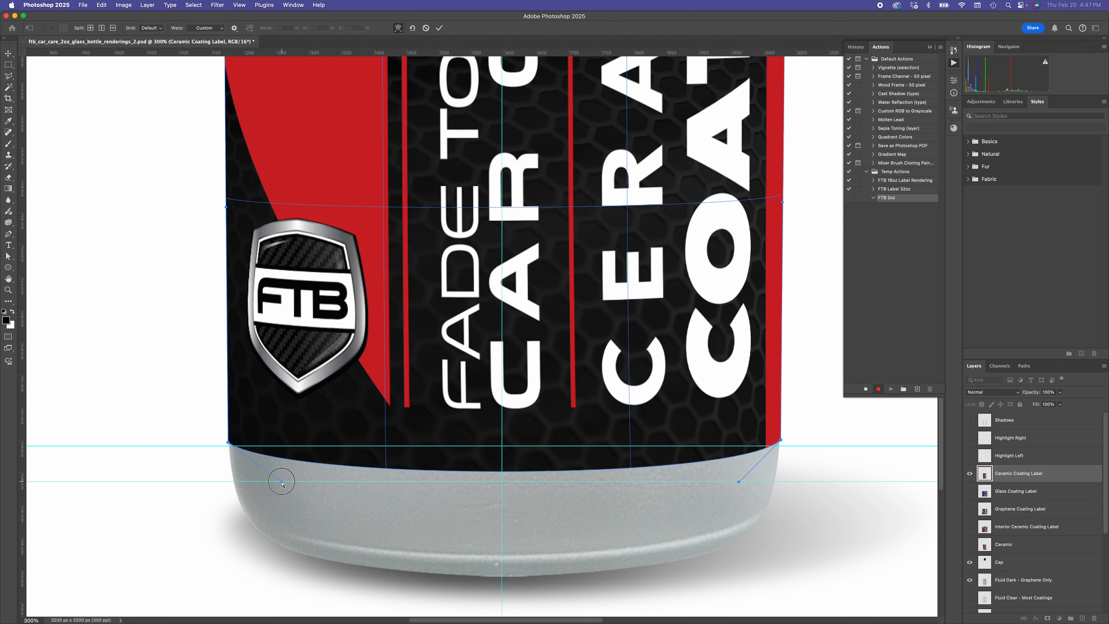
# - Nudge both inner warp lines' lower ends and the right line's middle and upper points, and apply the warp
pyautogui.keyDown('alt'); pyautogui.click(481, 477); pyautogui.keyUp('alt')
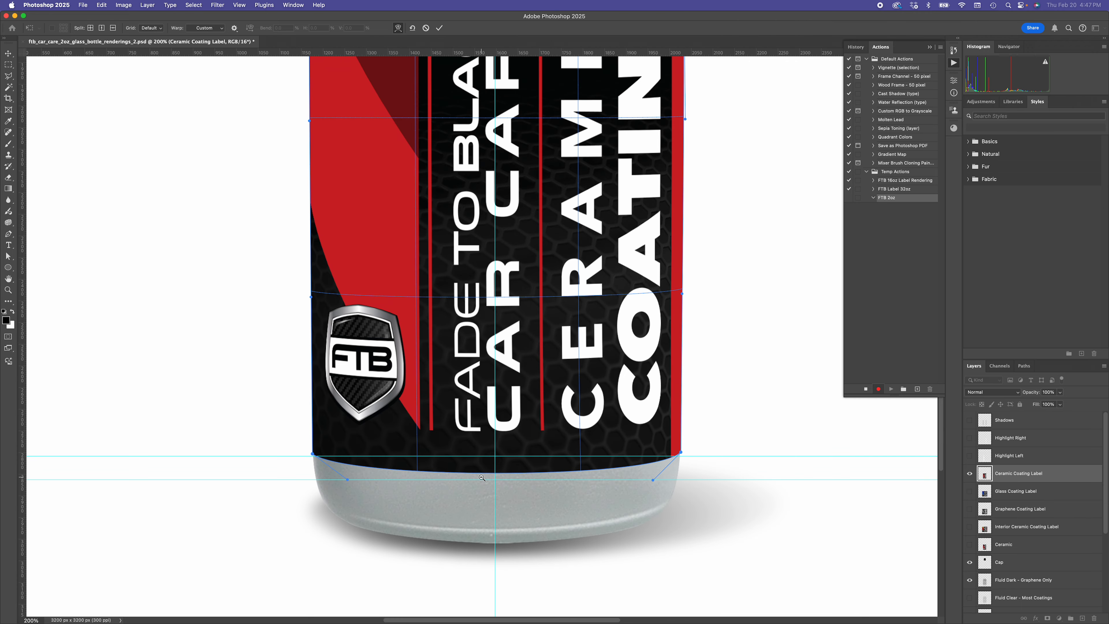
pyautogui.keyDown('alt'); pyautogui.click(482, 477); pyautogui.keyUp('alt')
pyautogui.moveTo(531, 472); pyautogui.dragTo(530, 476)
pyautogui.moveTo(450, 475); pyautogui.dragTo(450, 476)
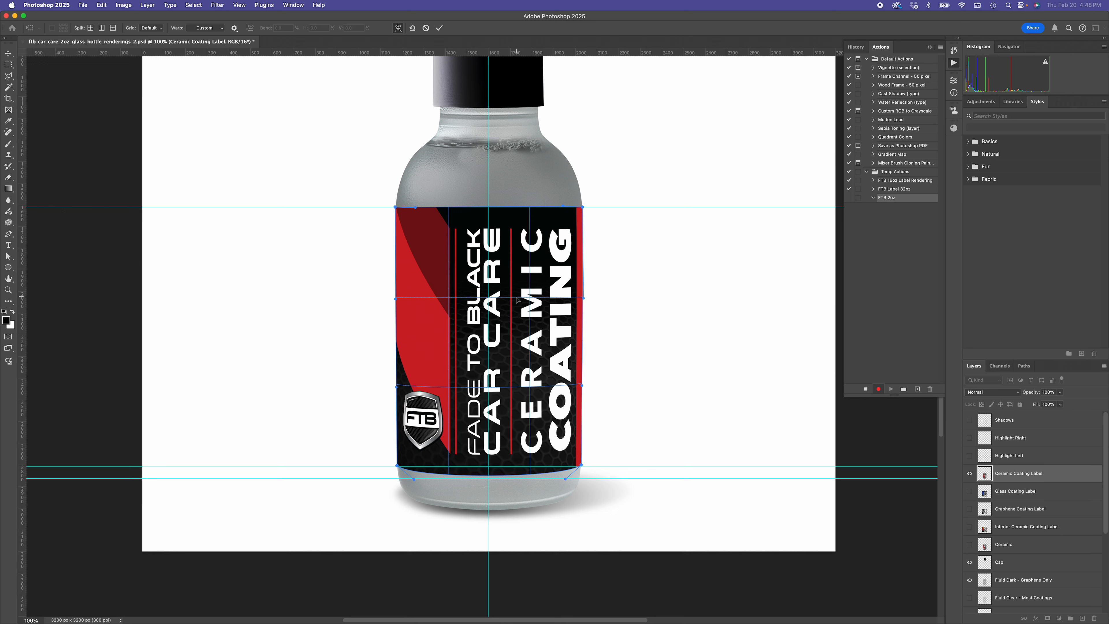
pyautogui.moveTo(530, 300); pyautogui.dragTo(531, 297)
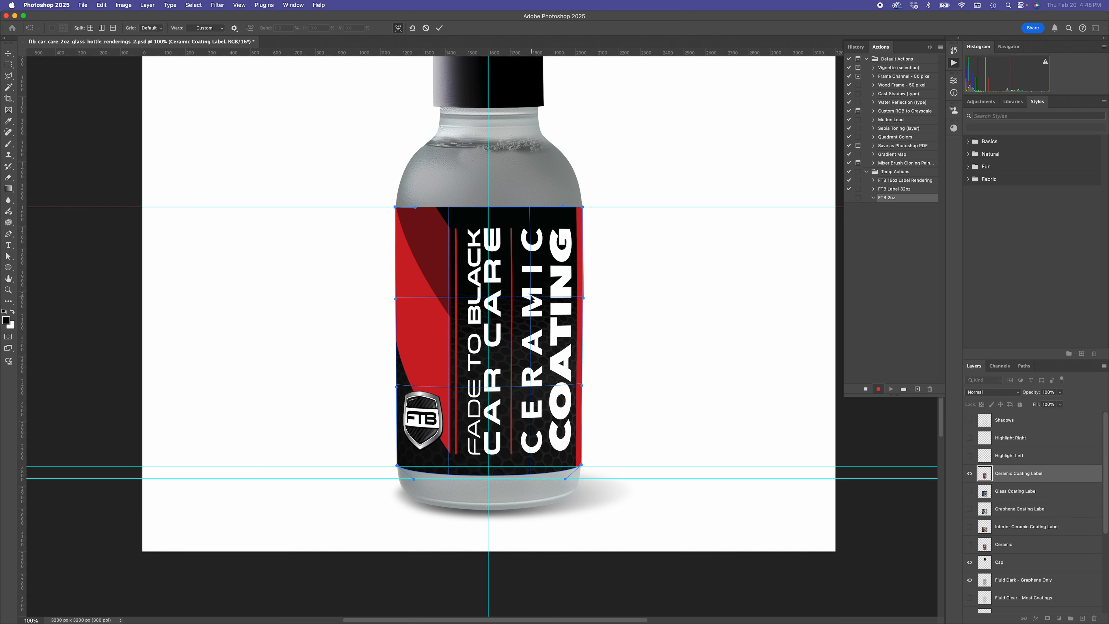
pyautogui.moveTo(530, 208); pyautogui.dragTo(531, 208)
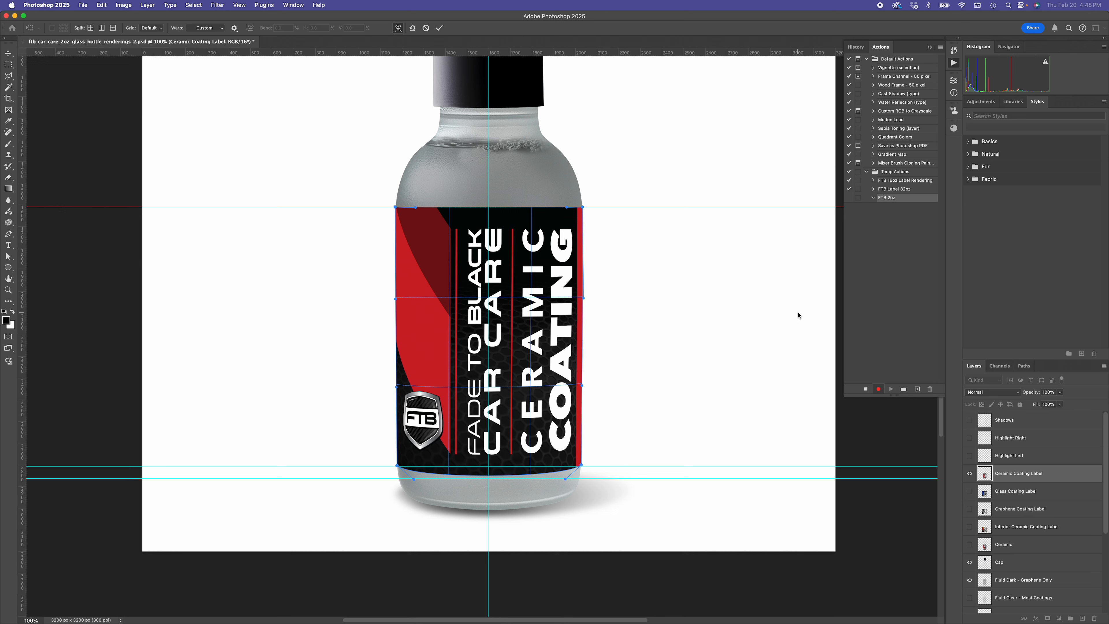
pyautogui.press('Return')
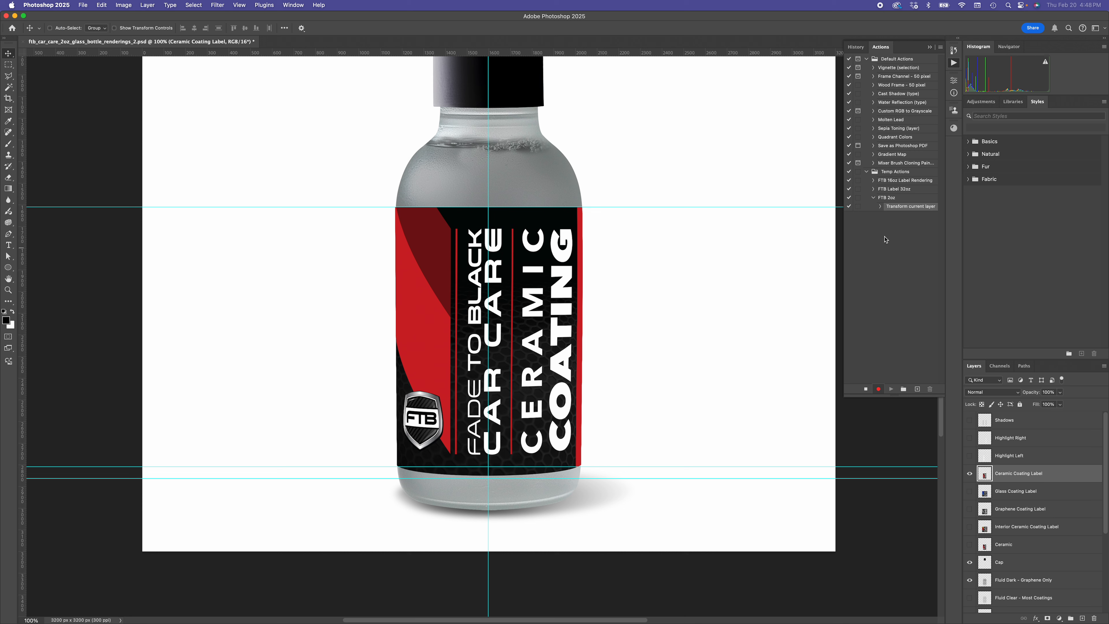
# - Stop recording the FTB 2oz action and hide the guides
pyautogui.click(865, 389)
pyautogui.click(245, 6)
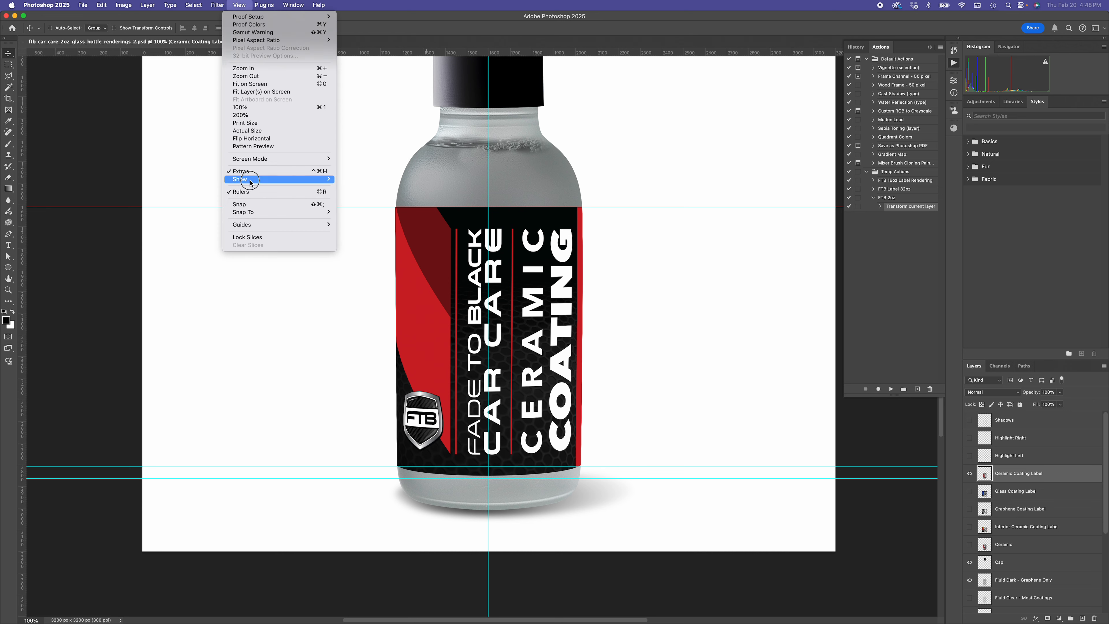
pyautogui.moveTo(258, 179)
pyautogui.click(386, 211)
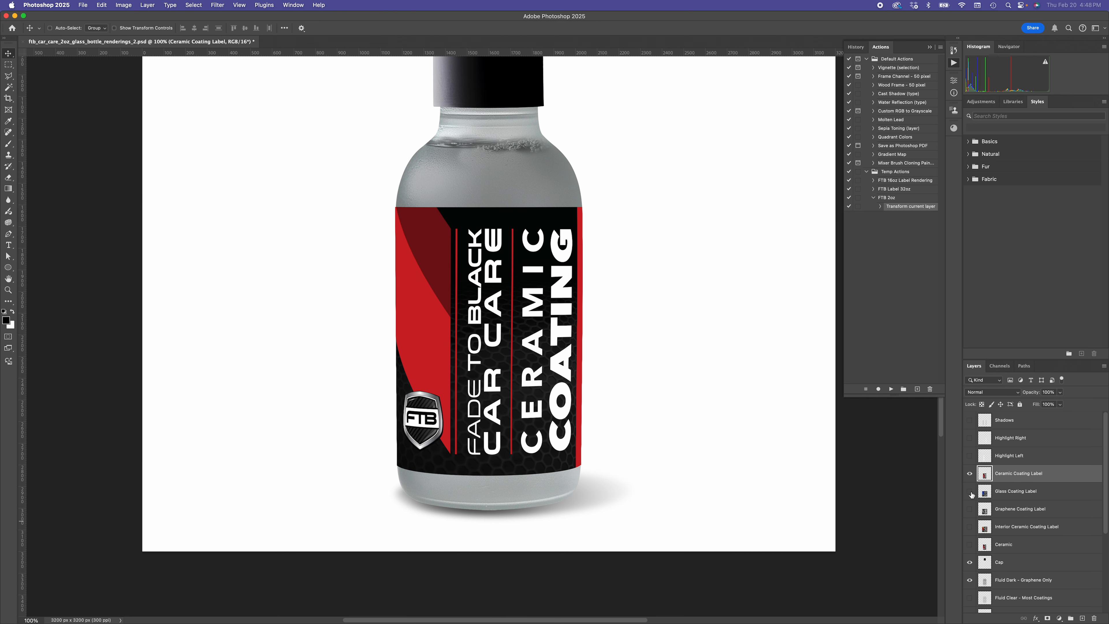
# - Show the Ceramic layer and toggle the Ceramic Coating Label layer's visibility to compare the old label with the newly warped one
pyautogui.click(969, 545)
pyautogui.click(969, 472)
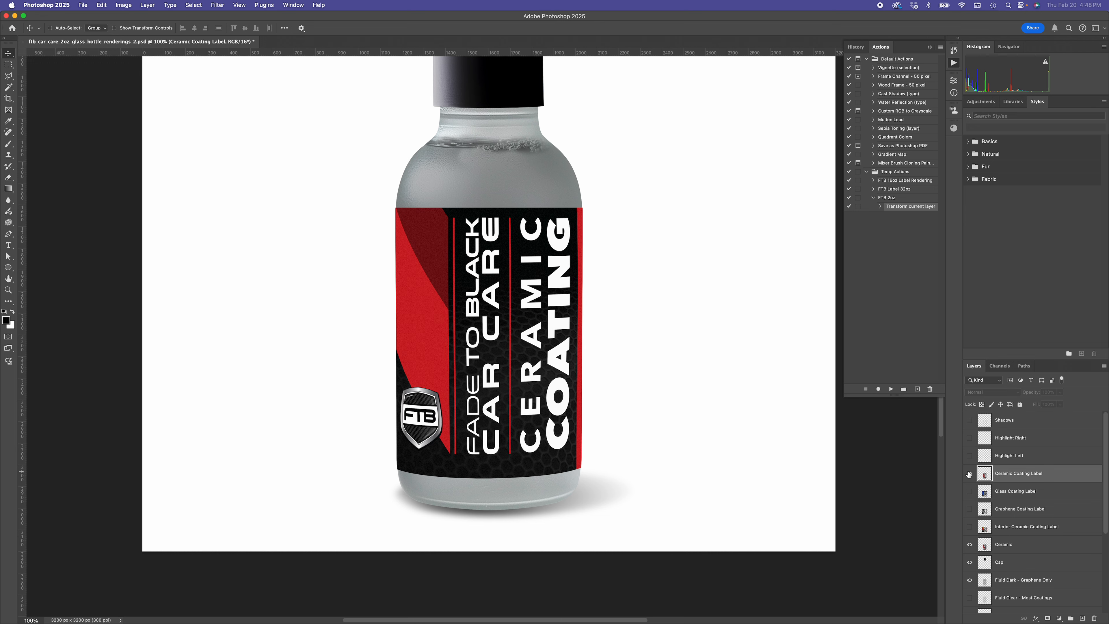
pyautogui.click(970, 476)
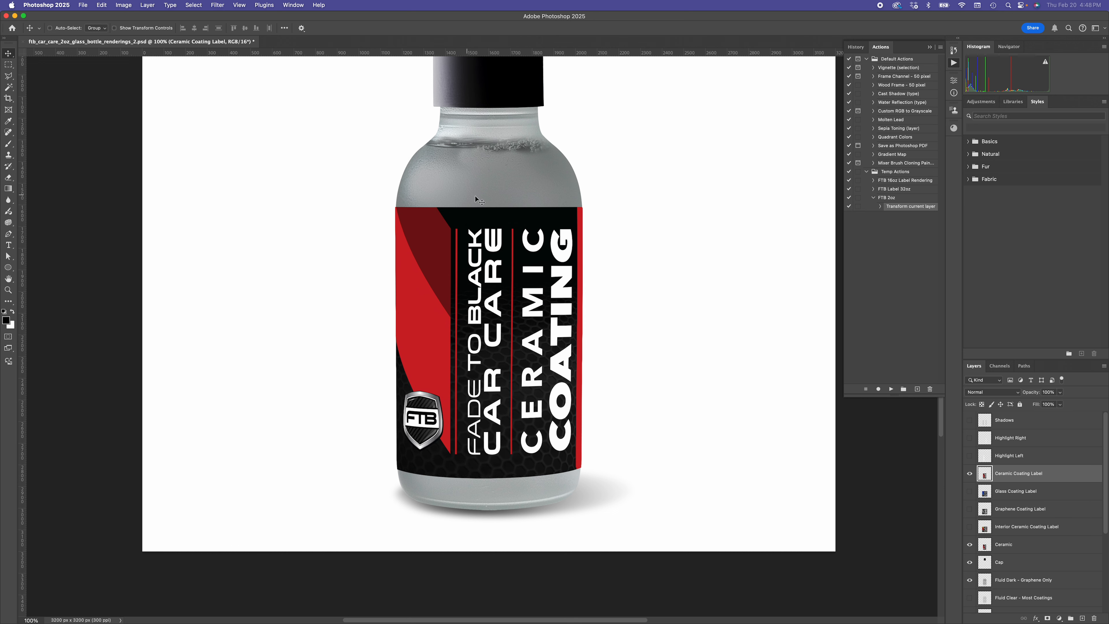
pyautogui.click(970, 475)
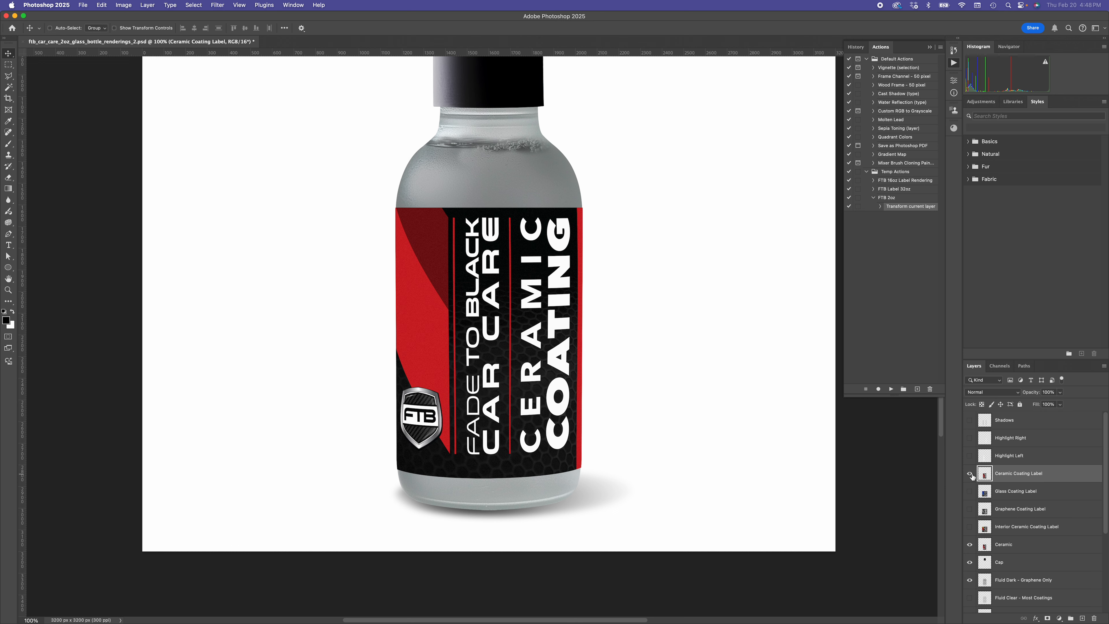
pyautogui.click(970, 475)
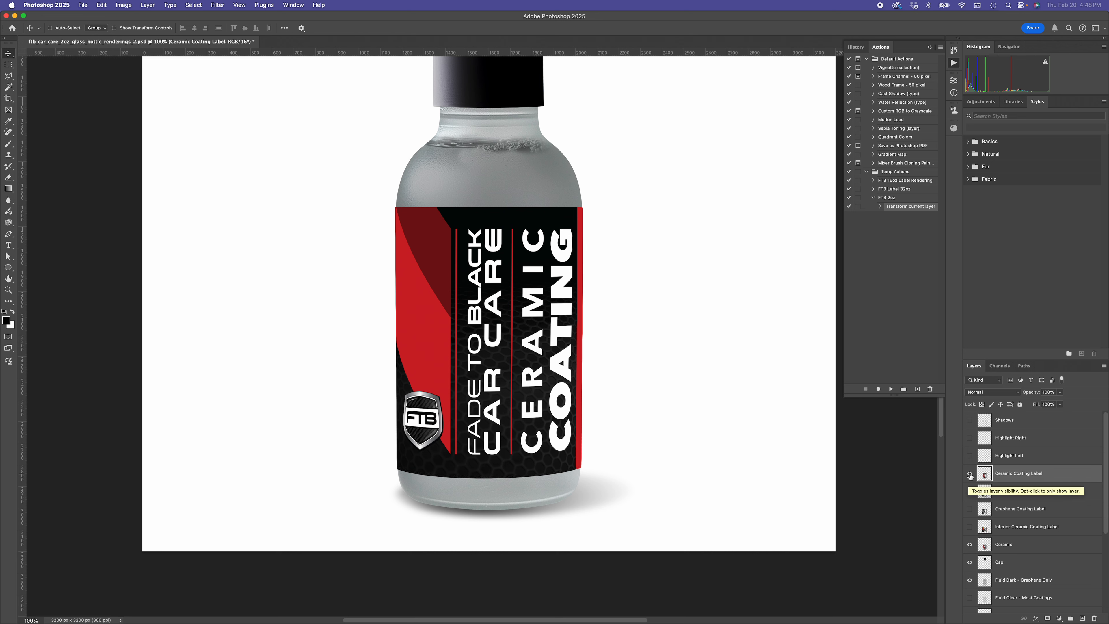
# - Show and select the Glass Coating Label layer in place of the Ceramic Coating Label, and save the document
pyautogui.click(970, 474)
pyautogui.click(969, 491)
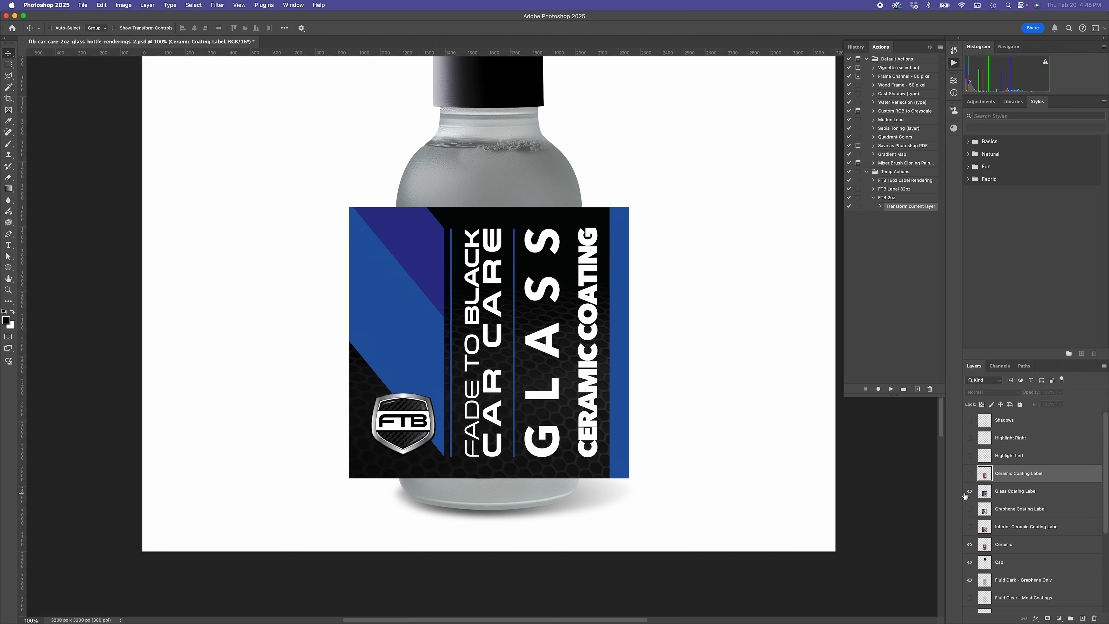
pyautogui.click(1029, 497)
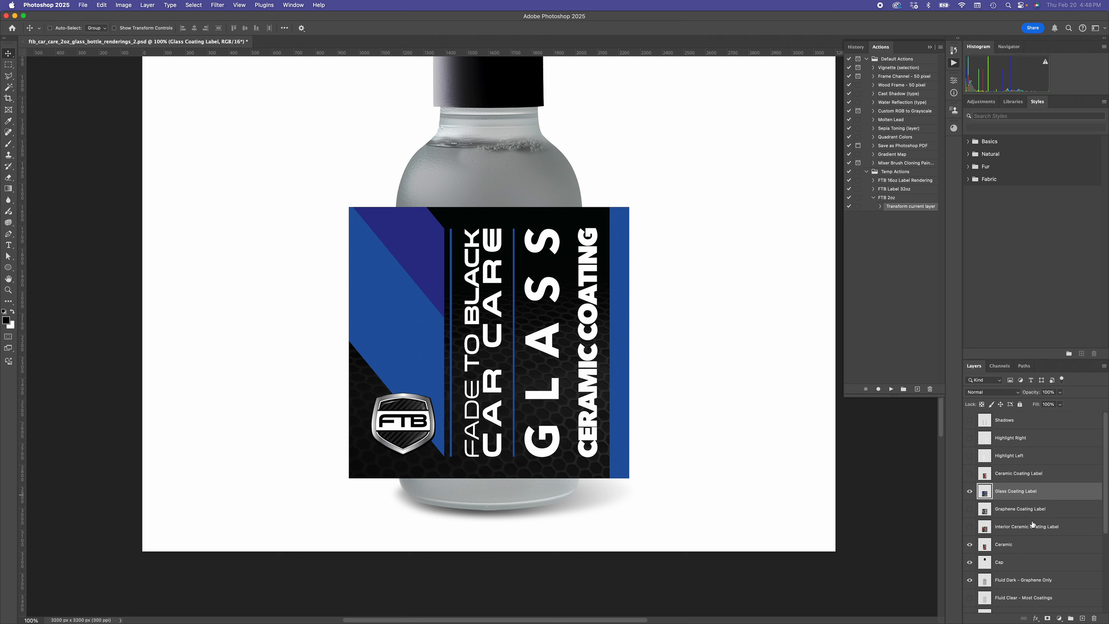
pyautogui.scroll(-5, 1030, 524)
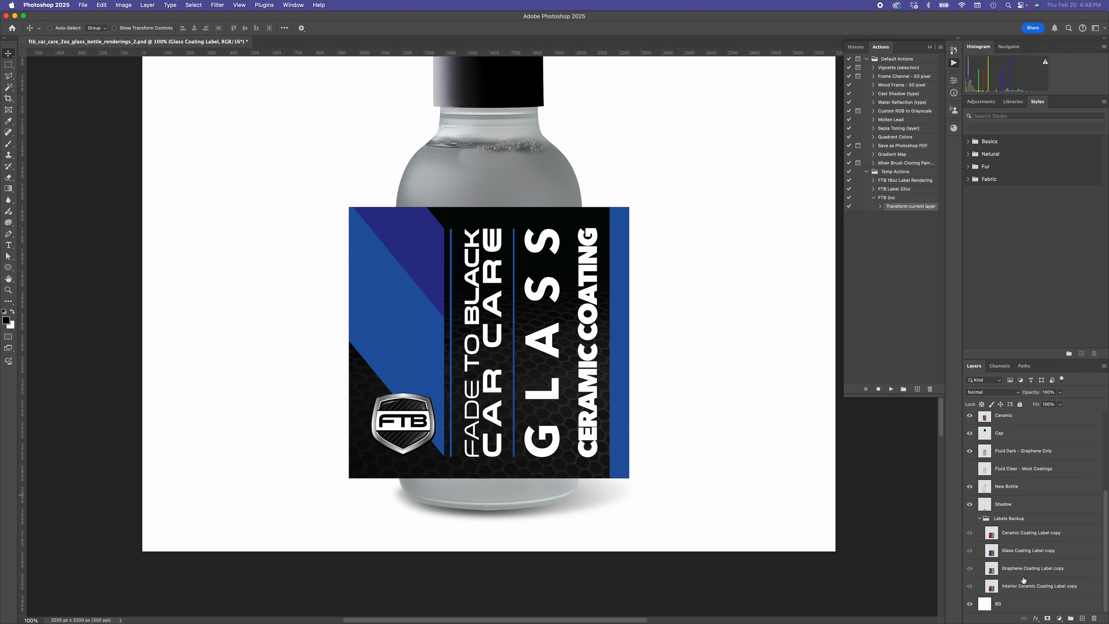
pyautogui.press('super+s')
# - Play the recorded FTB 2oz transform on the Glass Coating Label layer
pyautogui.scroll(1, 1028, 543)
pyautogui.scroll(5, 1028, 543)
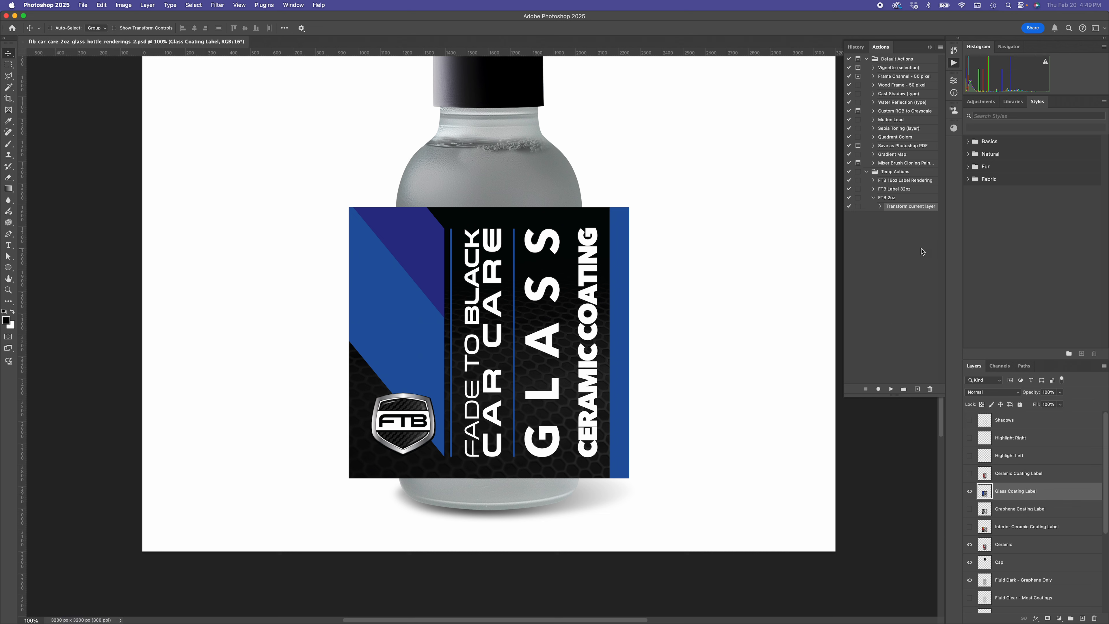
pyautogui.click(890, 390)
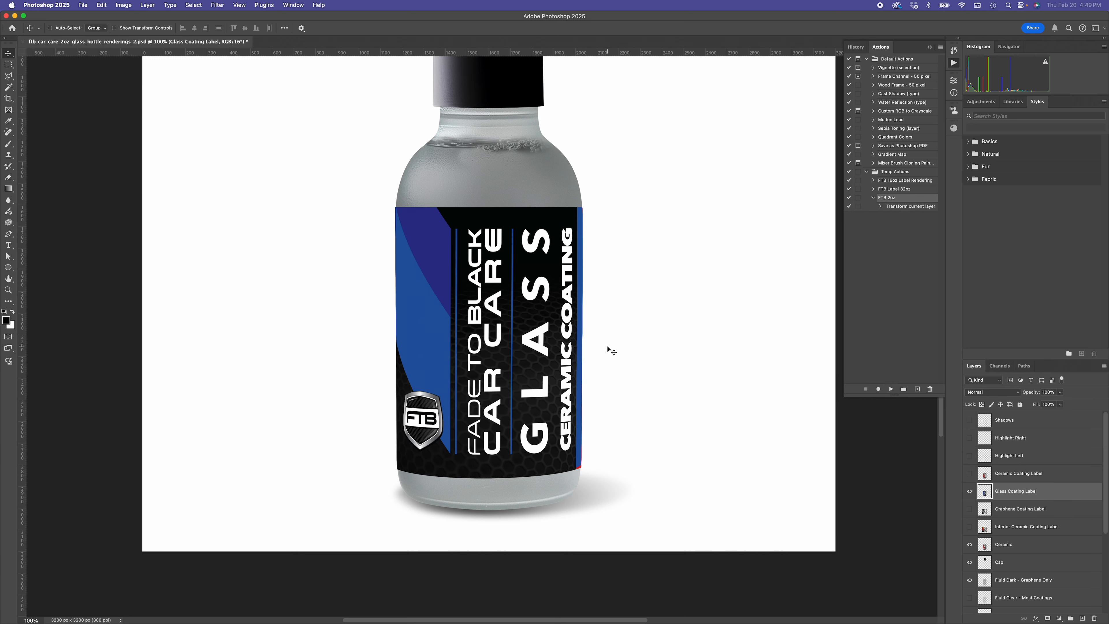
# - Show and select the Graphene Coating Label in place of the Glass Coating Label, and play the FTB 2oz action on it
pyautogui.click(969, 491)
pyautogui.click(969, 509)
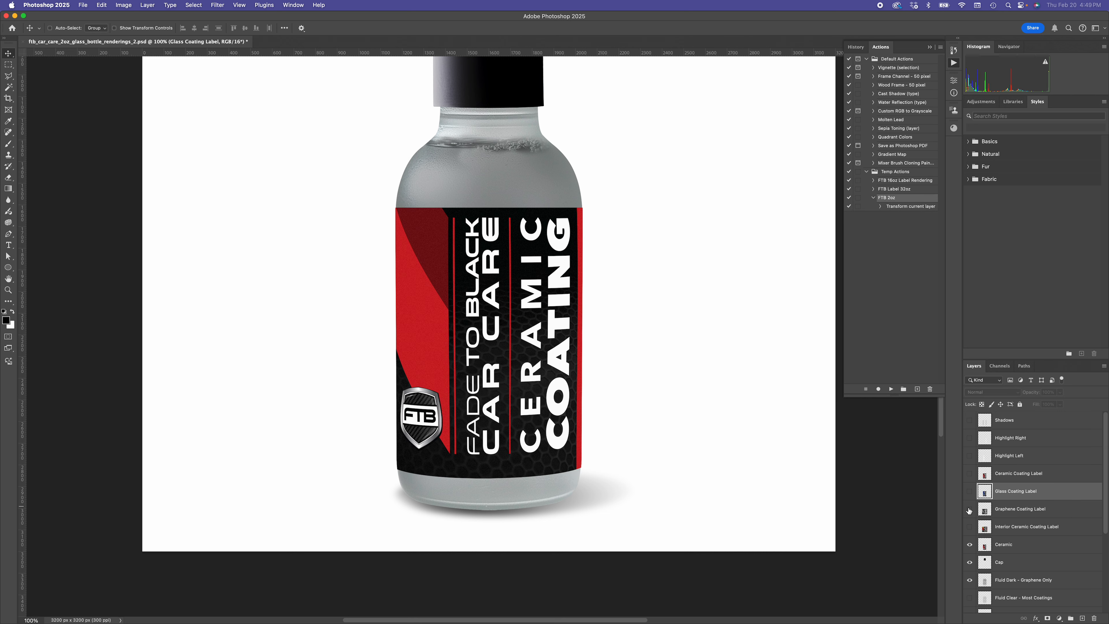
pyautogui.click(1012, 509)
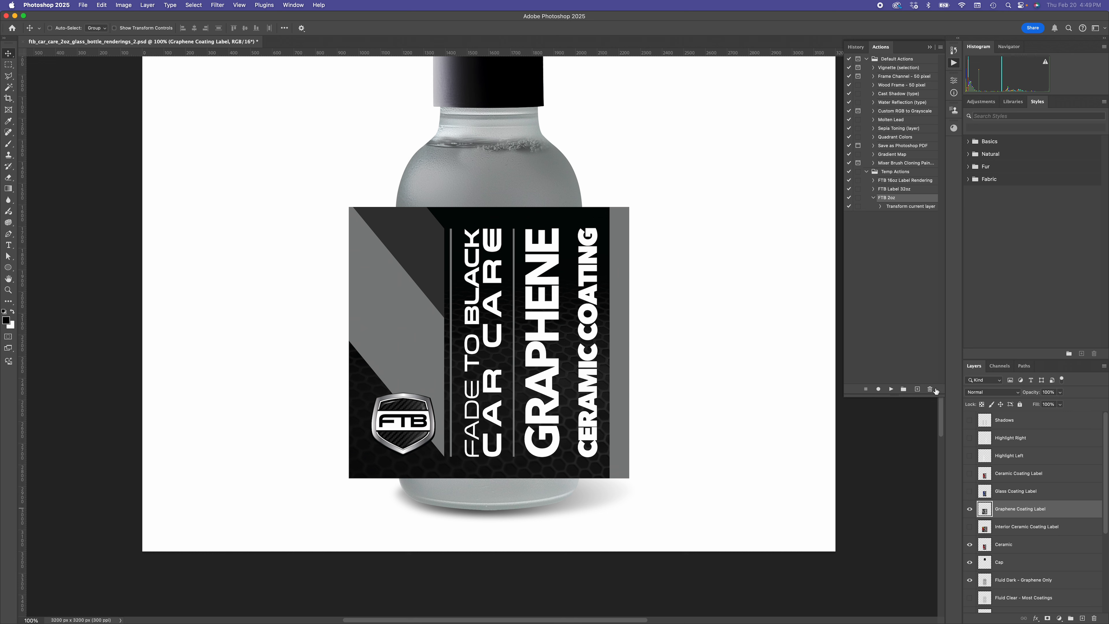
pyautogui.click(891, 390)
# - Swap the Graphene label for the Interior Ceramic Coating Label, play the FTB 2oz action on it, and save the document
pyautogui.click(969, 508)
pyautogui.click(969, 526)
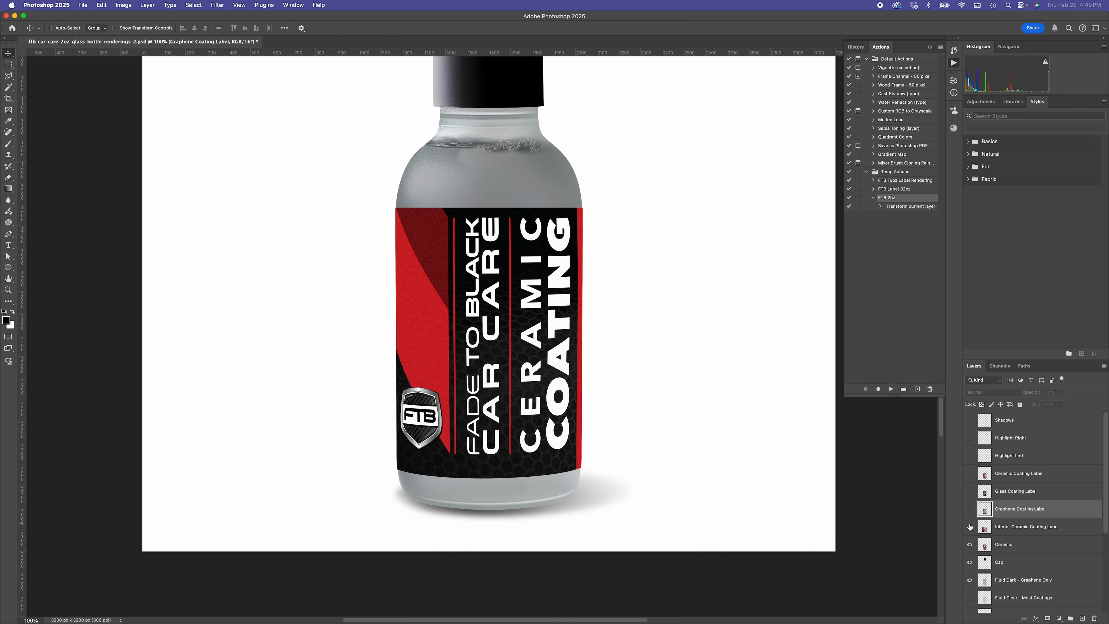
pyautogui.click(1008, 527)
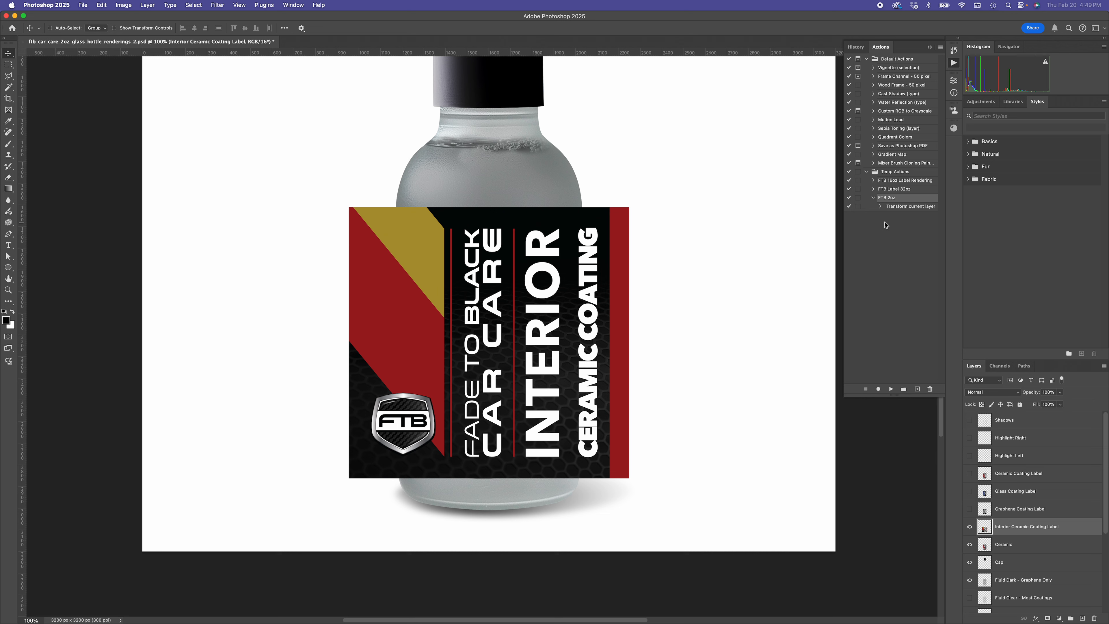
pyautogui.click(890, 389)
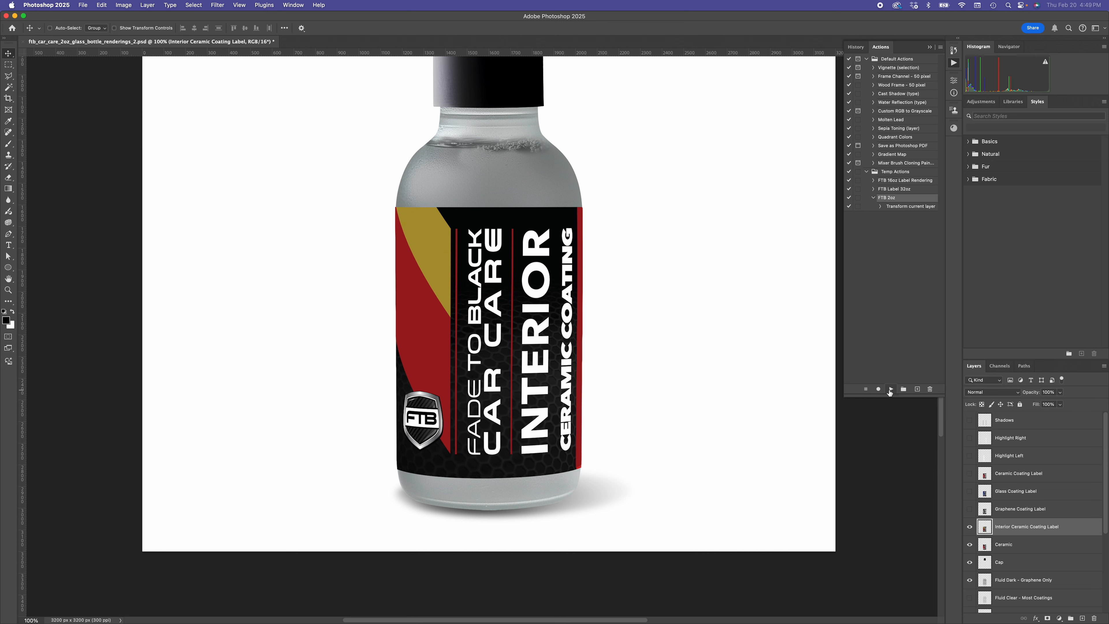
pyautogui.press('super+s')
# - Hide the Interior Ceramic Coating Label, and show and select the Ceramic Coating Label layer
pyautogui.click(969, 526)
pyautogui.click(969, 473)
pyautogui.click(1020, 473)
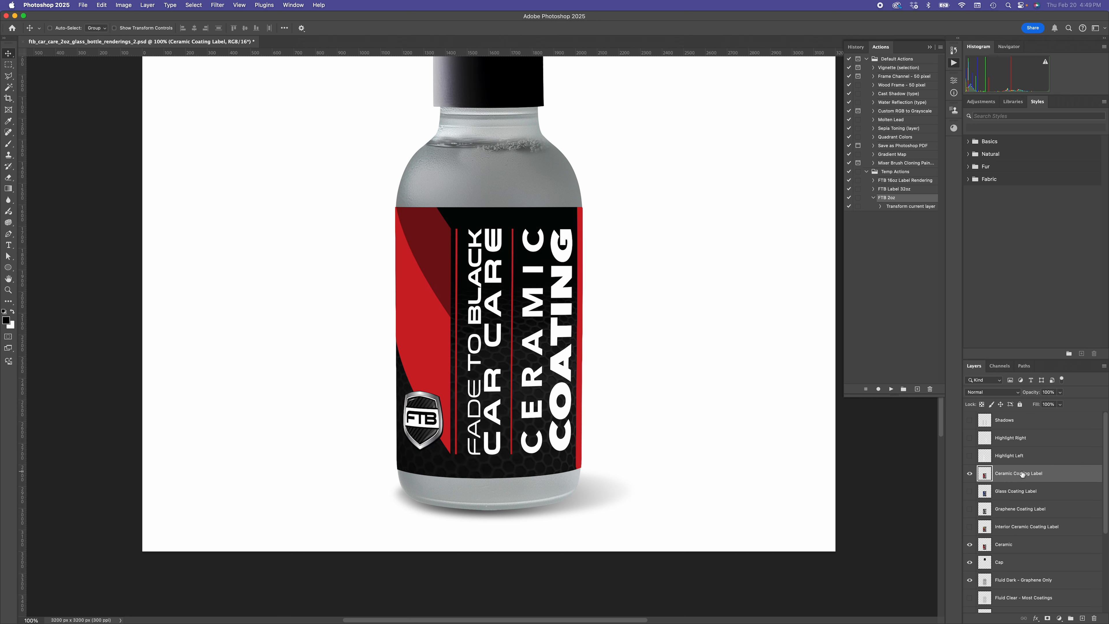
# - Make the Shadows, Highlight Right and Highlight Left layers visible over the label
pyautogui.click(968, 421)
pyautogui.click(969, 438)
pyautogui.click(969, 455)
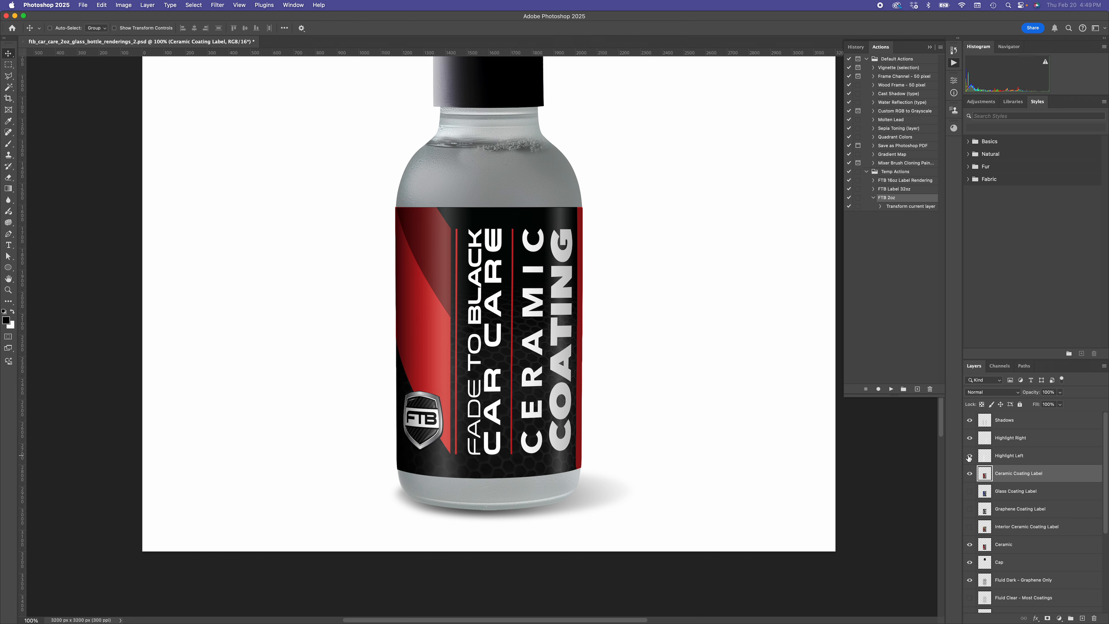
# - Inspect the label's upper corner up close and hide the old Ceramic layer beneath the warped label
pyautogui.scroll(1, 557, 282)
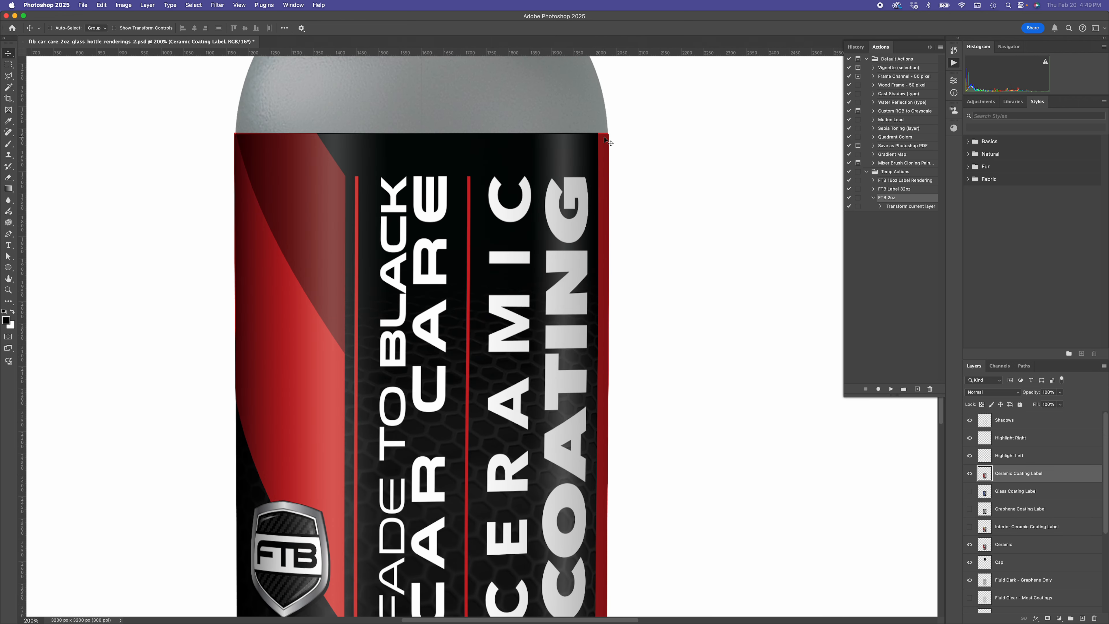
pyautogui.click(968, 544)
pyautogui.press('super+minus')
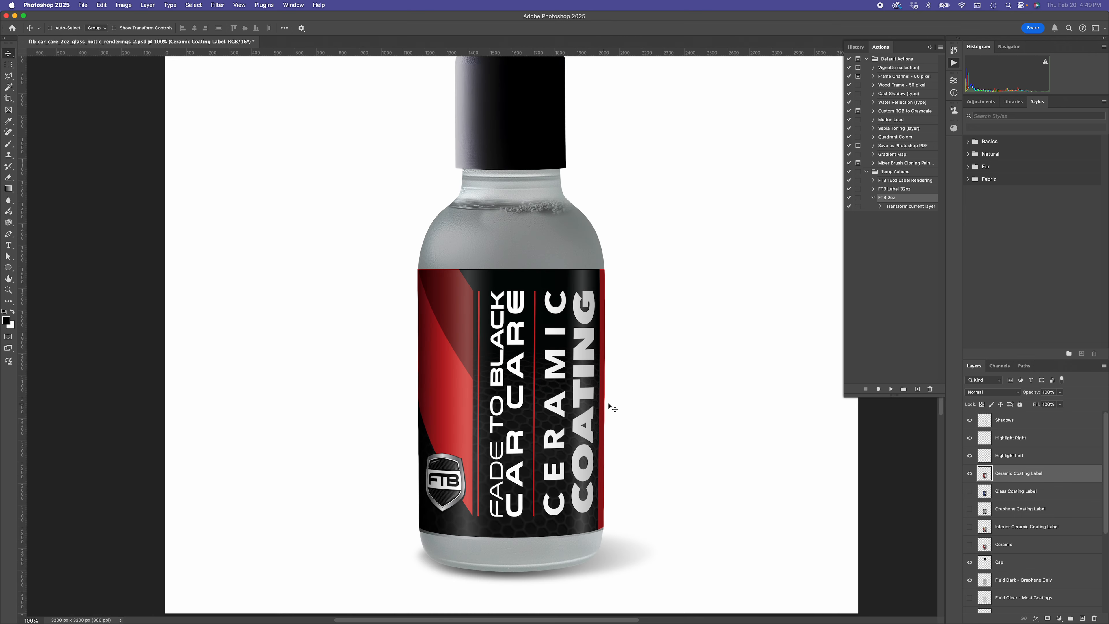
# - Stretch the Shadows, Highlight Right and Highlight Left layers together to about 104% height and slightly wider, so they overlap the label's edges
pyautogui.click(1009, 456)
pyautogui.keyDown('shift'); pyautogui.click(1006, 419); pyautogui.keyUp('shift')
pyautogui.press('super+t')
pyautogui.moveTo(514, 270); pyautogui.dragTo(514, 265)
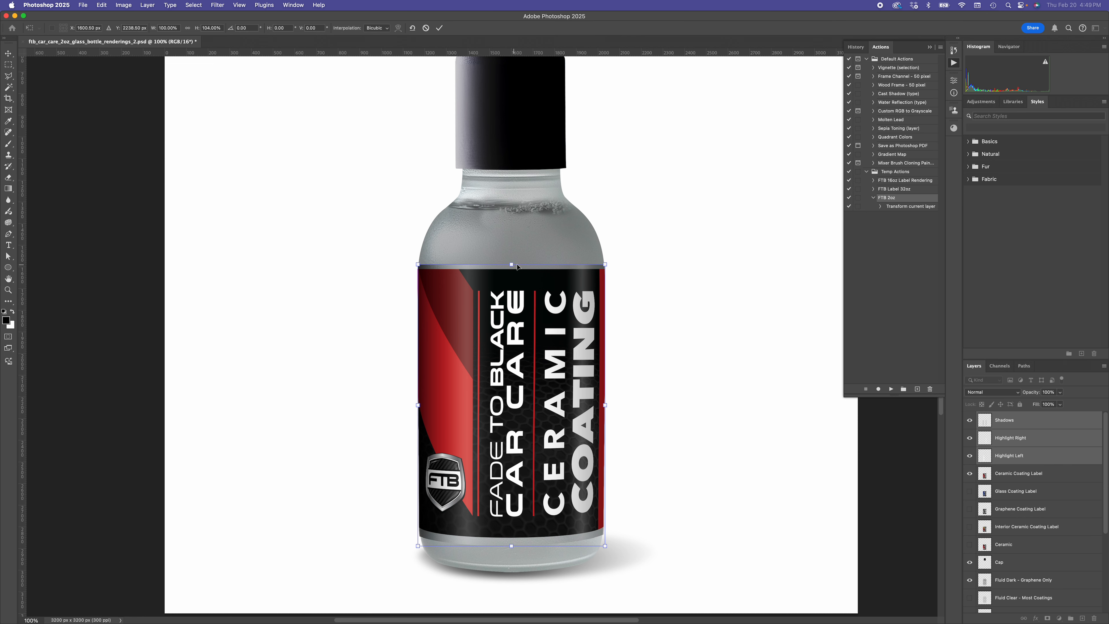
pyautogui.press('super+plus')
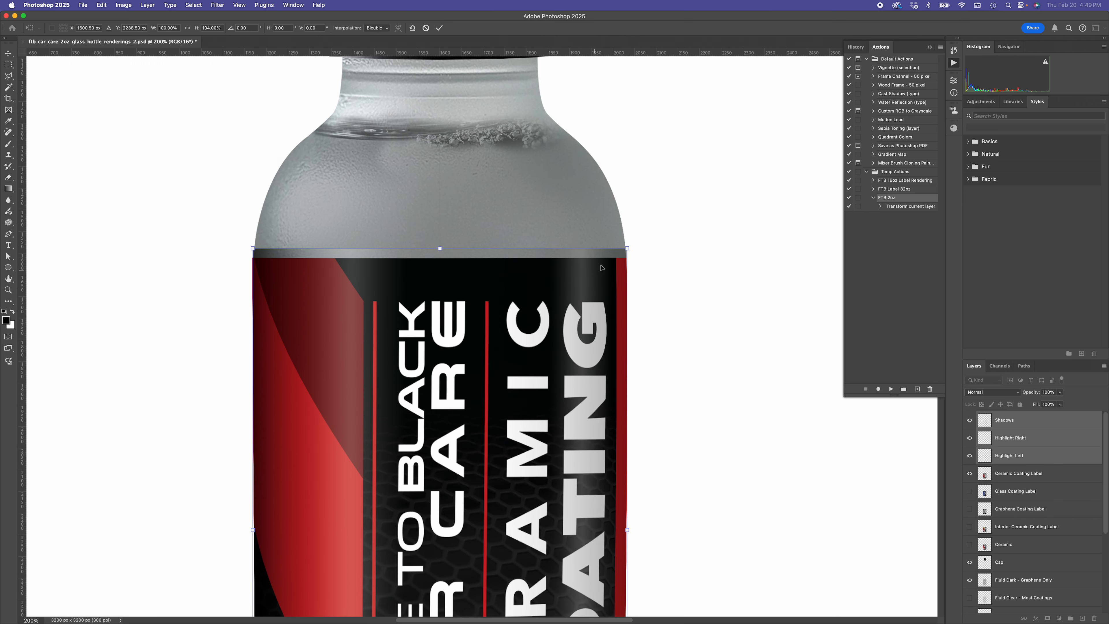
pyautogui.click(628, 247)
pyautogui.moveTo(629, 246); pyautogui.dragTo(629, 246)
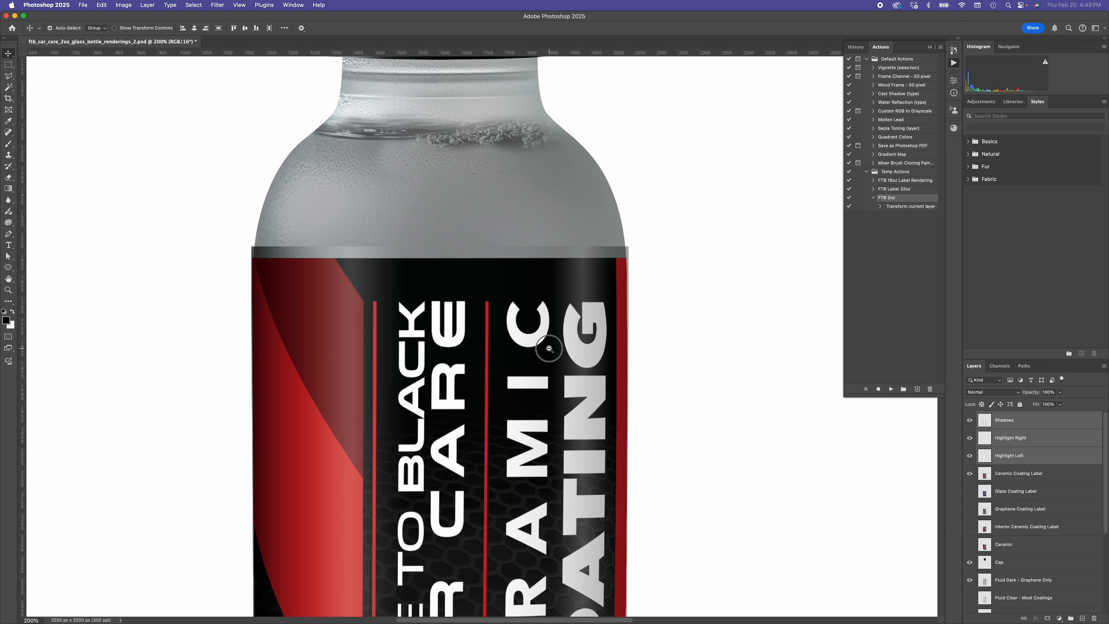
pyautogui.press('Return')
pyautogui.press('super+minus')
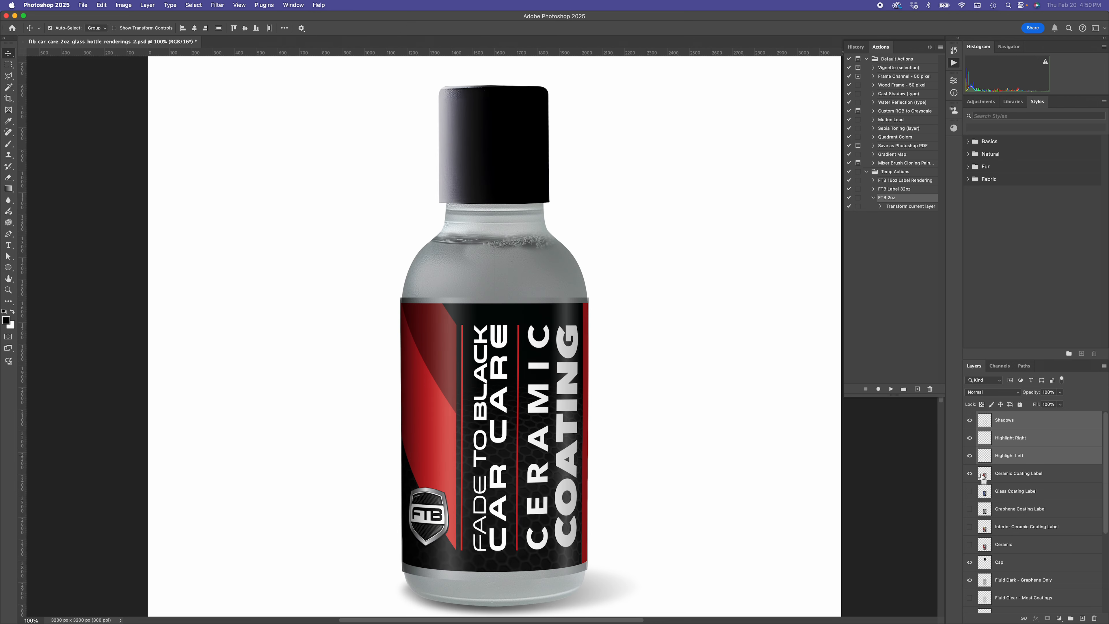
# - Load the Ceramic Coating Label layer's outline as a selection and invert it
pyautogui.click(1056, 535)
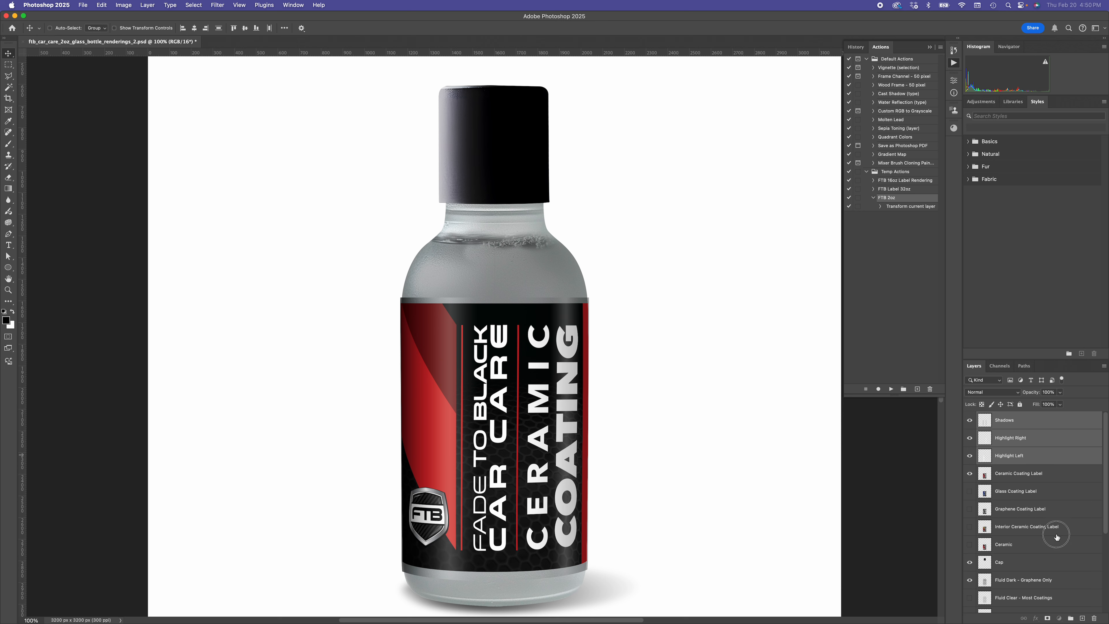
pyautogui.click(983, 476)
pyautogui.keyDown('super'); pyautogui.click(984, 476); pyautogui.keyUp('super')
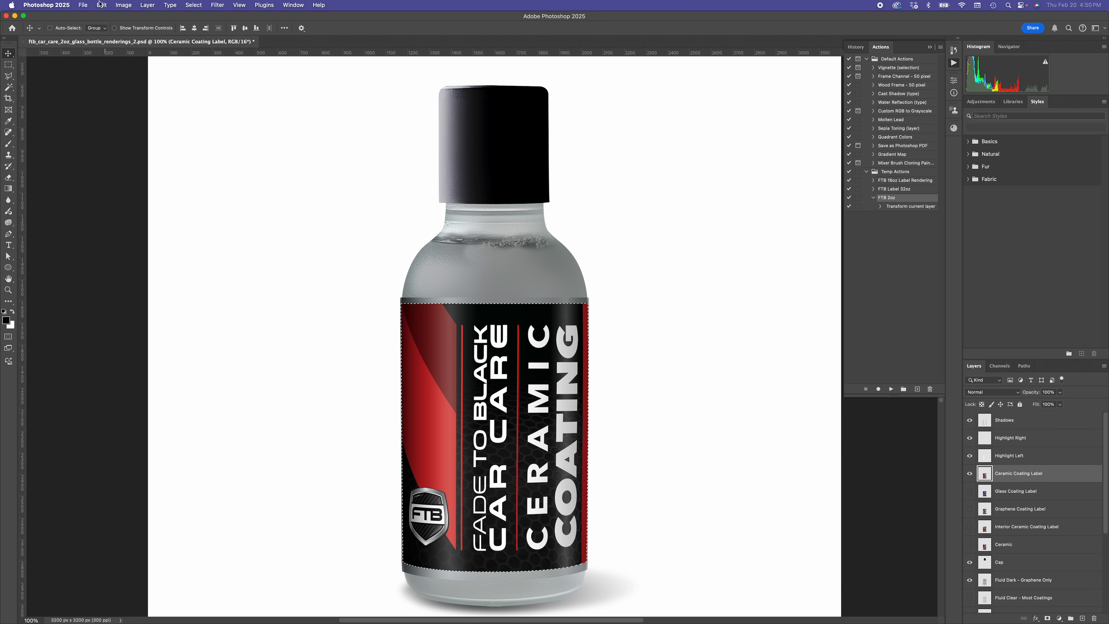
pyautogui.click(193, 5)
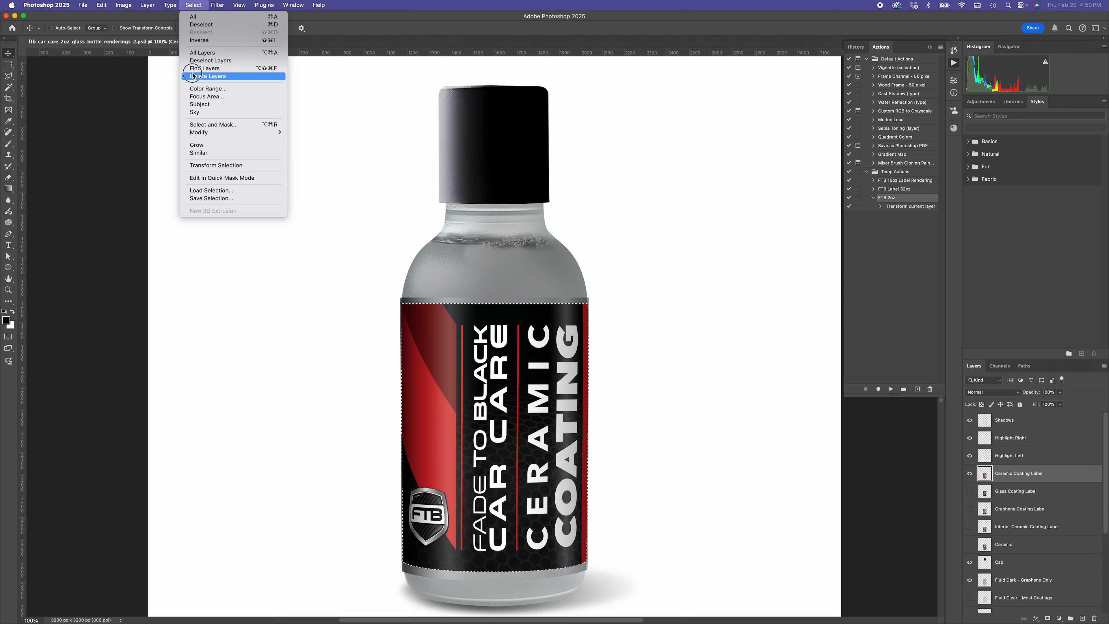
pyautogui.click(197, 41)
# - Delete the area outside the label from the Shadows, Highlight Right and Highlight Left layers, clear the selection, and keep all three visible
pyautogui.click(1015, 421)
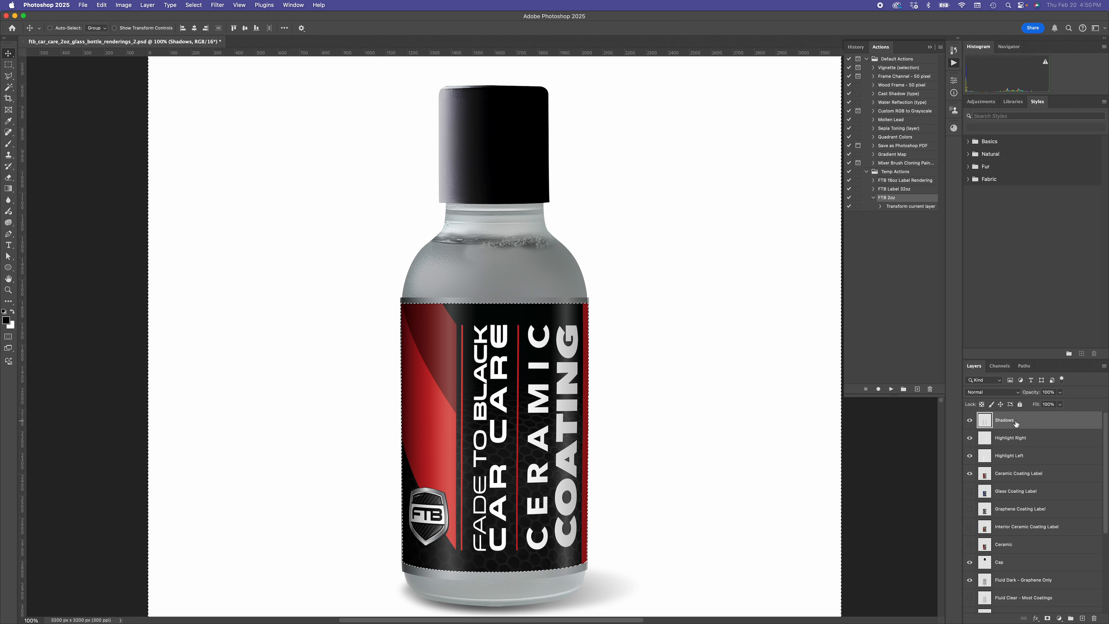
pyautogui.click(969, 420)
pyautogui.hotkey('alt', '[')
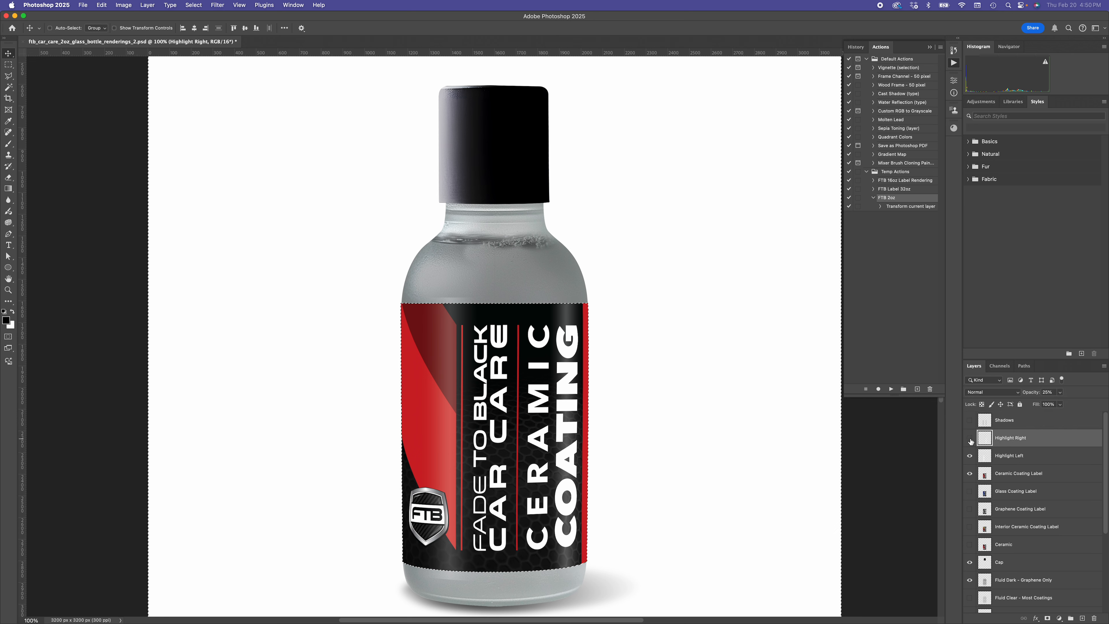
pyautogui.click(970, 437)
pyautogui.hotkey('alt', '[')
pyautogui.press('super+d')
pyautogui.click(969, 438)
pyautogui.click(968, 420)
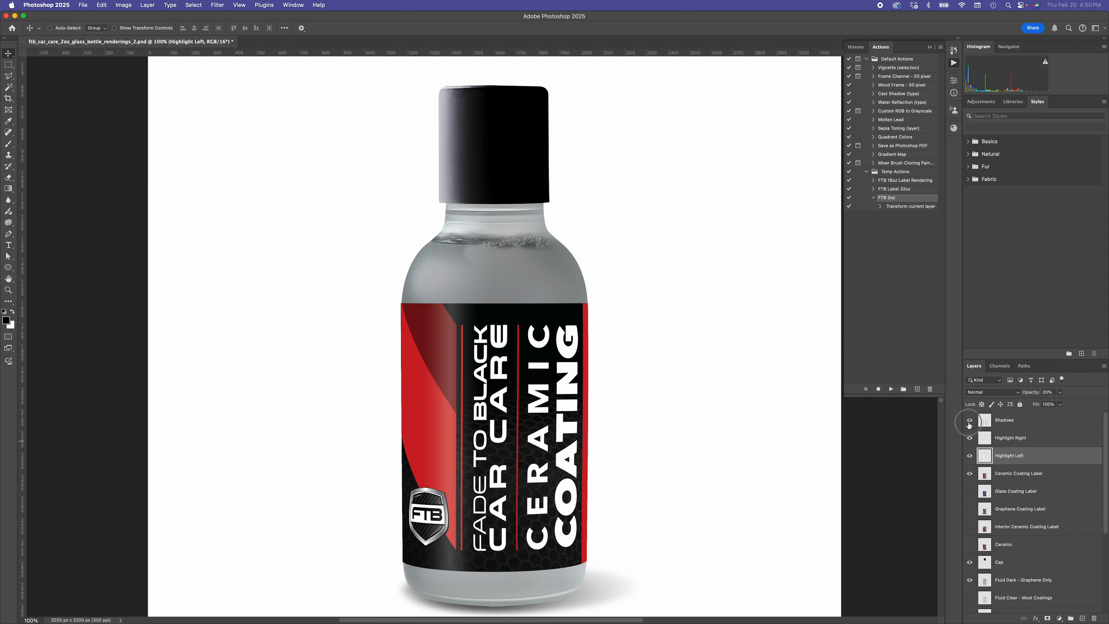
# - Check the trimmed shading along the label edges, hide the Shadows and both Highlight layers, and select the Ceramic Coating Label layer
pyautogui.scroll(2, 541, 373)
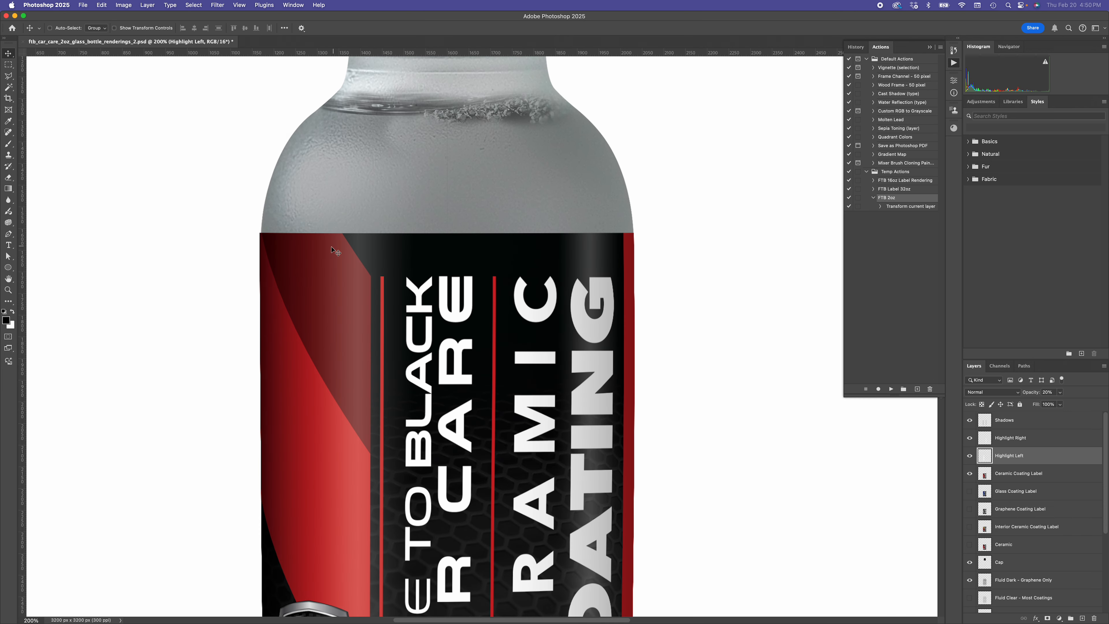
pyautogui.scroll(-10, 395, 297)
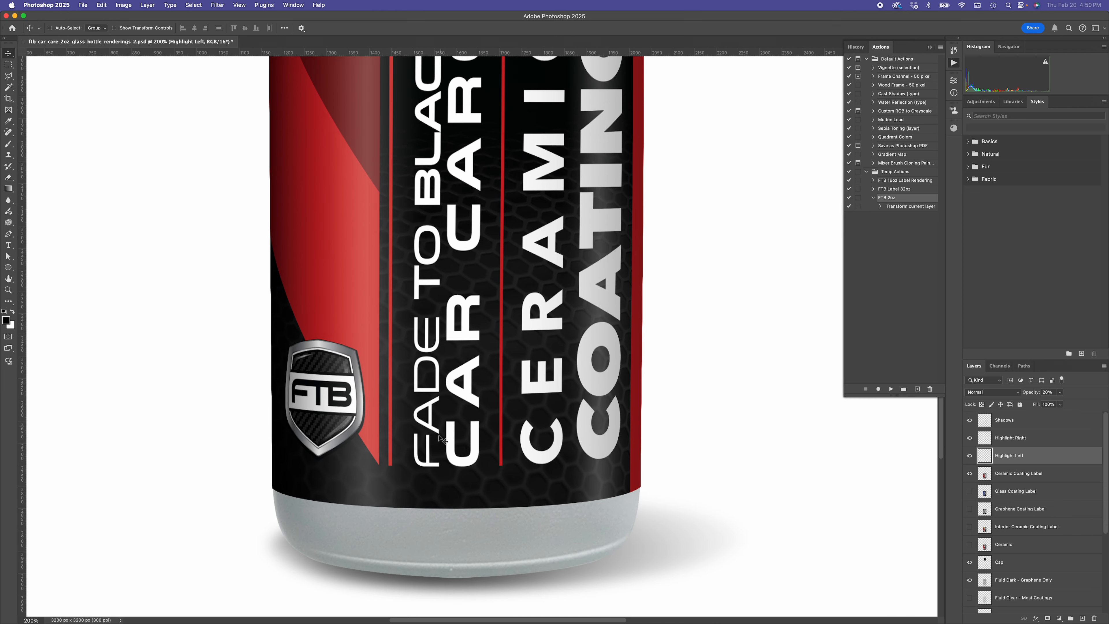
pyautogui.scroll(-2, 441, 439)
pyautogui.scroll(-2, 498, 371)
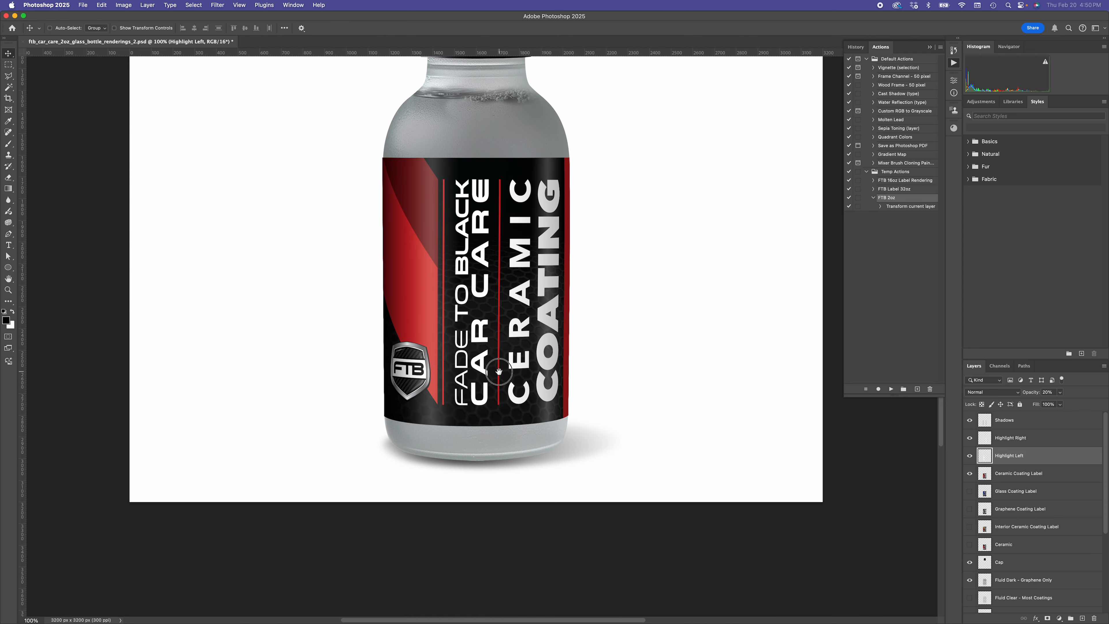
pyautogui.moveTo(498, 372); pyautogui.dragTo(496, 444)
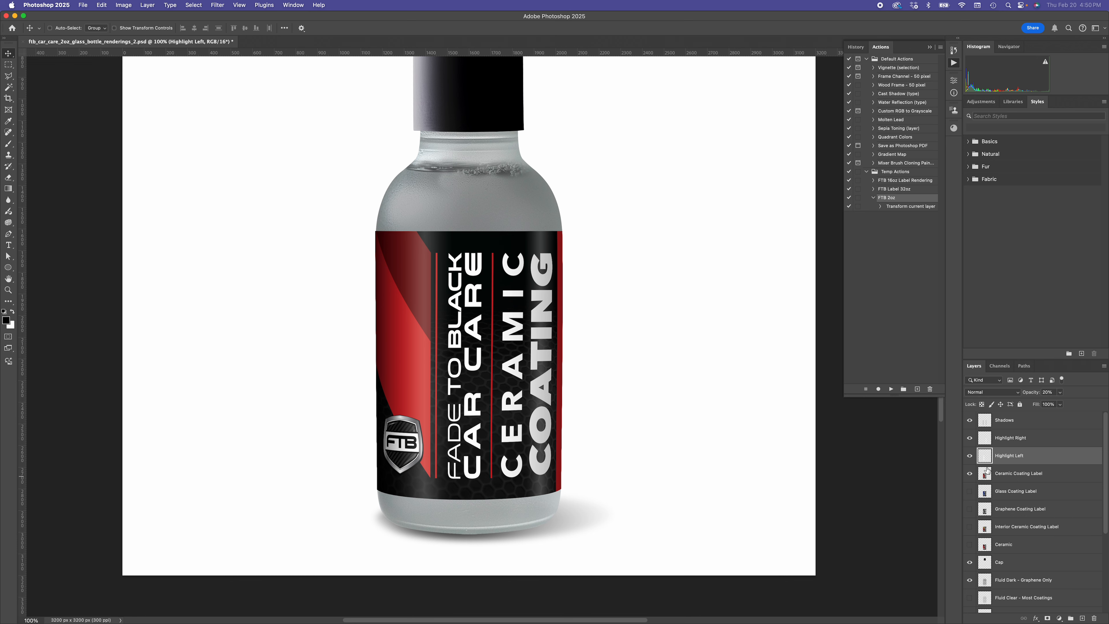
pyautogui.moveTo(969, 455); pyautogui.dragTo(970, 420)
pyautogui.click(986, 472)
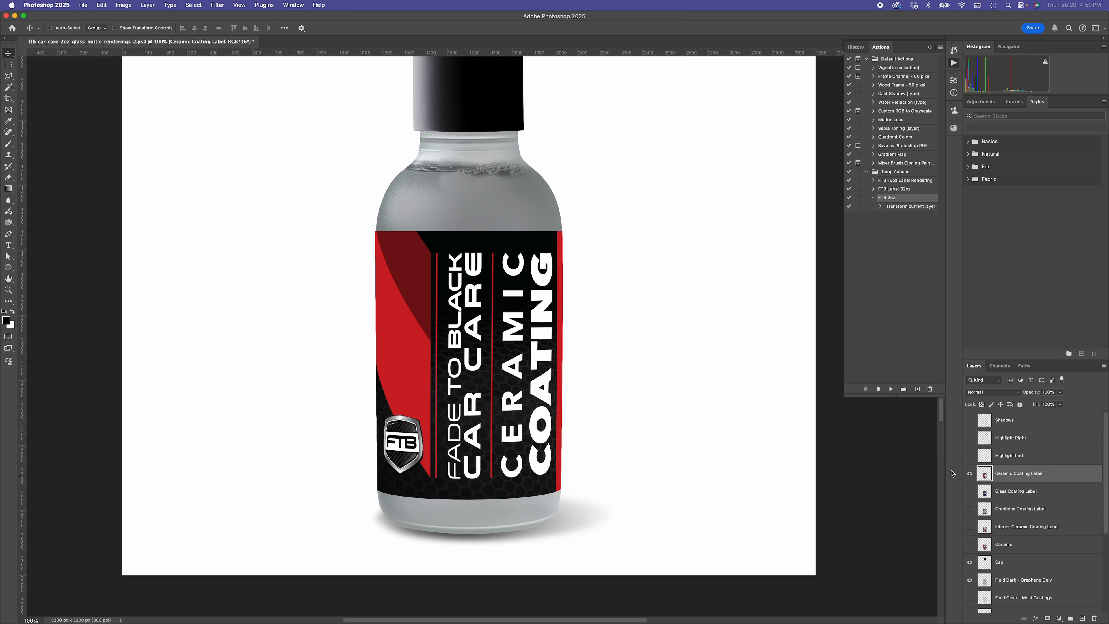
# - Add 2% Gaussian monochromatic noise to the Ceramic Coating Label
pyautogui.click(510, 434)
pyautogui.click(223, 5)
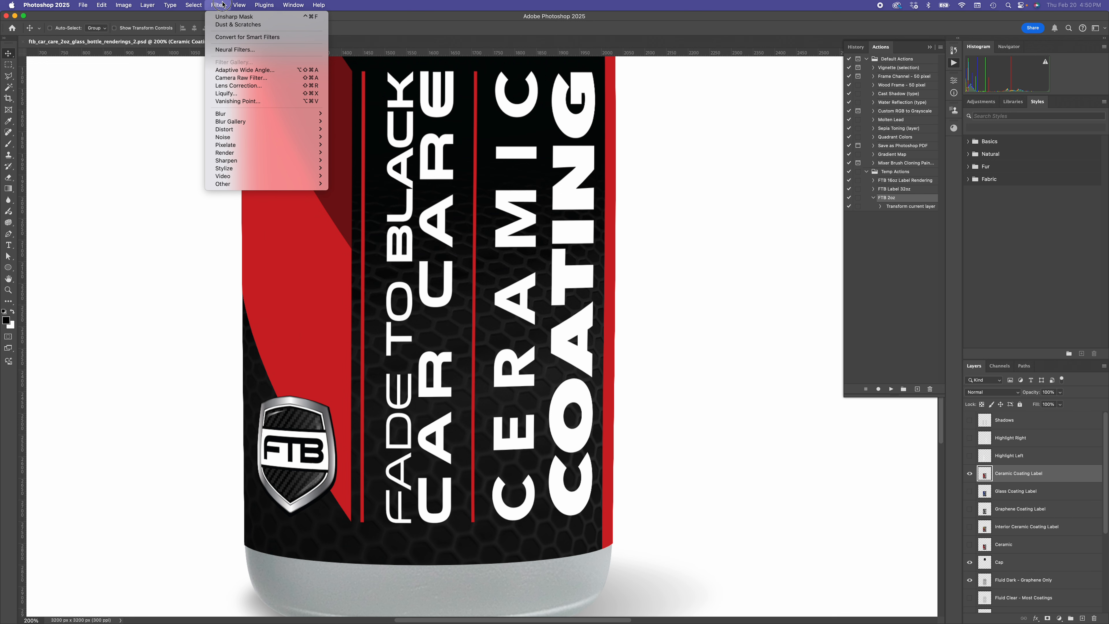
pyautogui.moveTo(235, 4)
pyautogui.moveTo(301, 137)
pyautogui.click(341, 138)
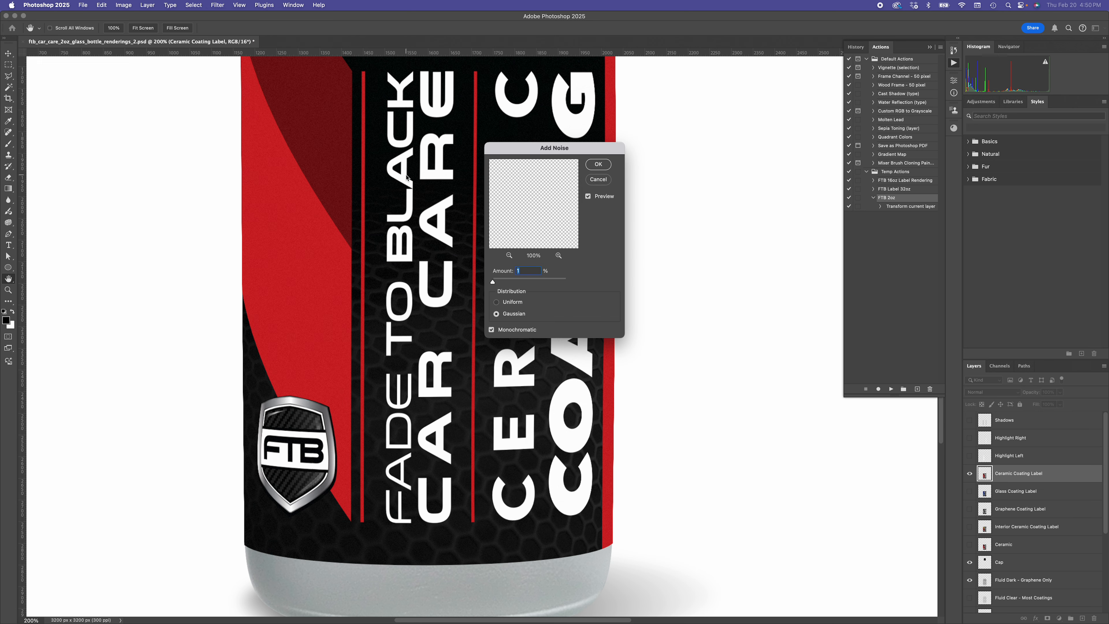
pyautogui.write('2')
pyautogui.press('super+minus')
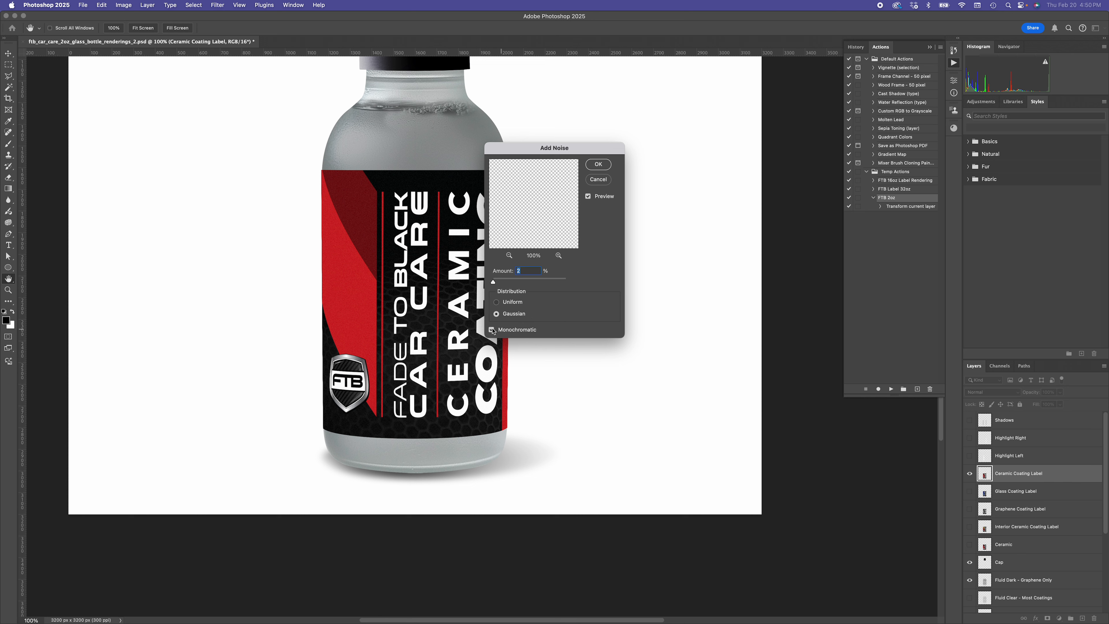
pyautogui.click(598, 164)
# - Swap the Ceramic Coating Label for the Glass Coating Label and reapply the last Add Noise filter to it
pyautogui.click(970, 472)
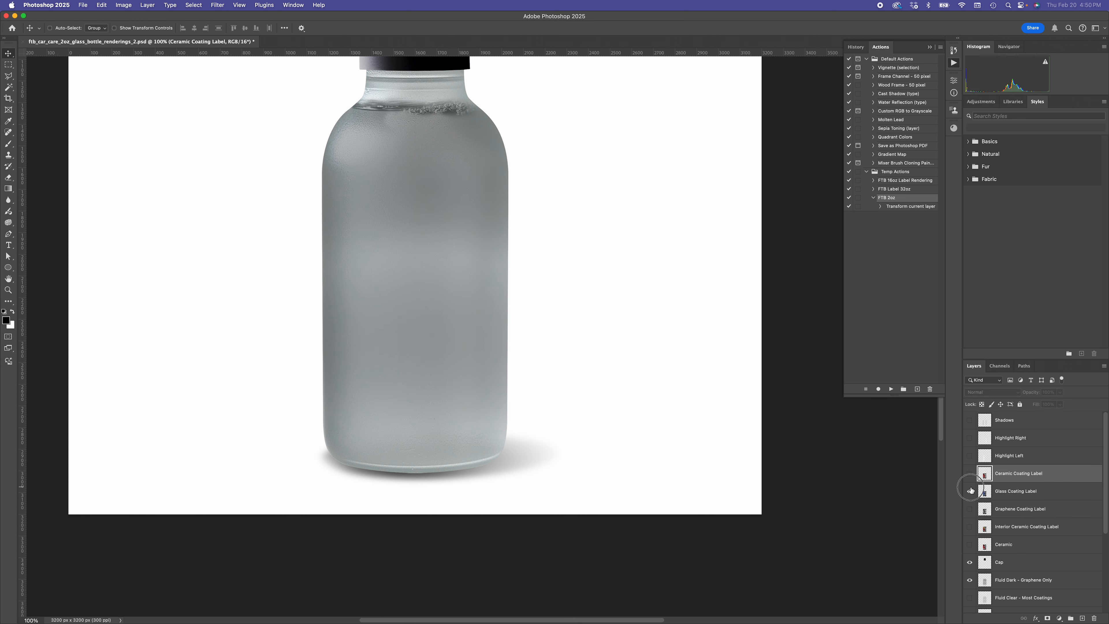
pyautogui.click(970, 491)
pyautogui.click(992, 491)
pyautogui.click(217, 5)
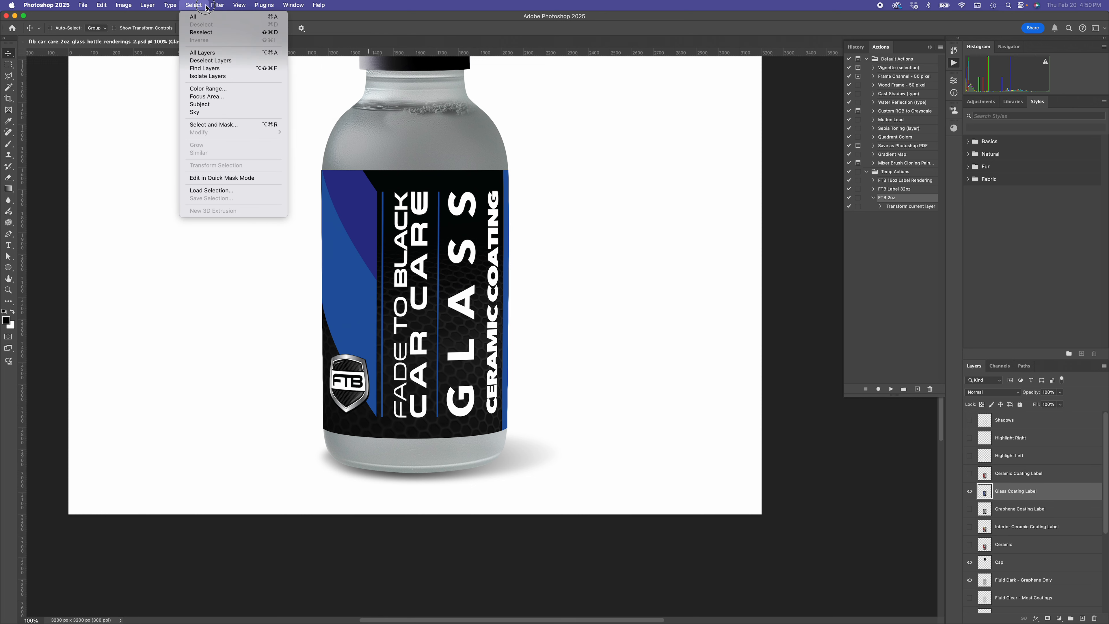
pyautogui.click(228, 16)
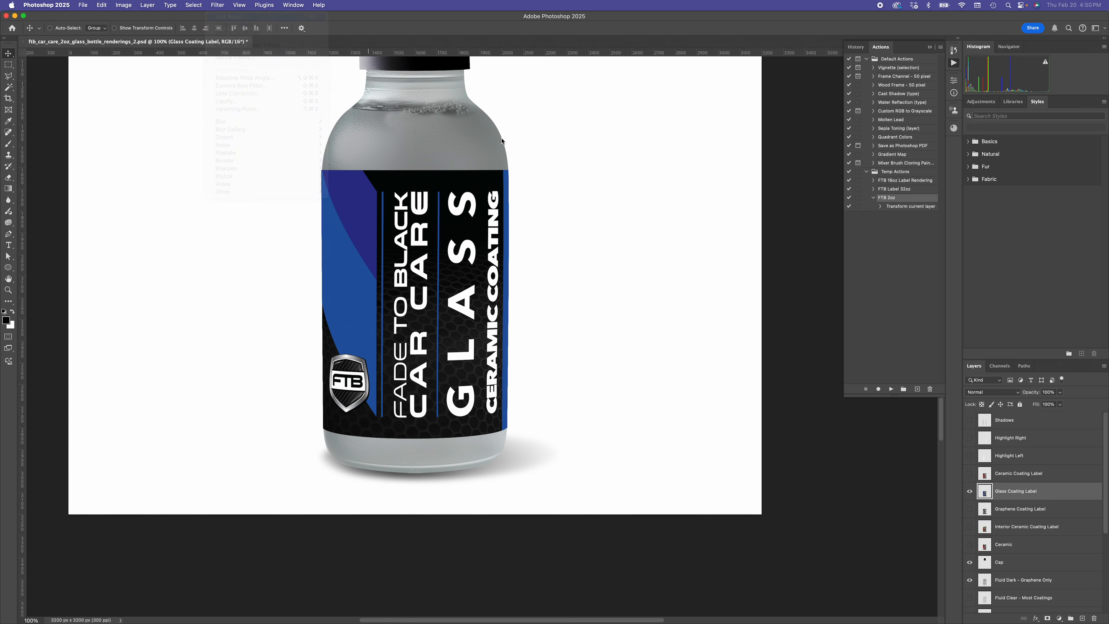
# - Swap the Glass Coating Label for the Graphene Coating Label and reapply the Add Noise filter to it
pyautogui.click(1026, 509)
pyautogui.click(970, 491)
pyautogui.click(970, 509)
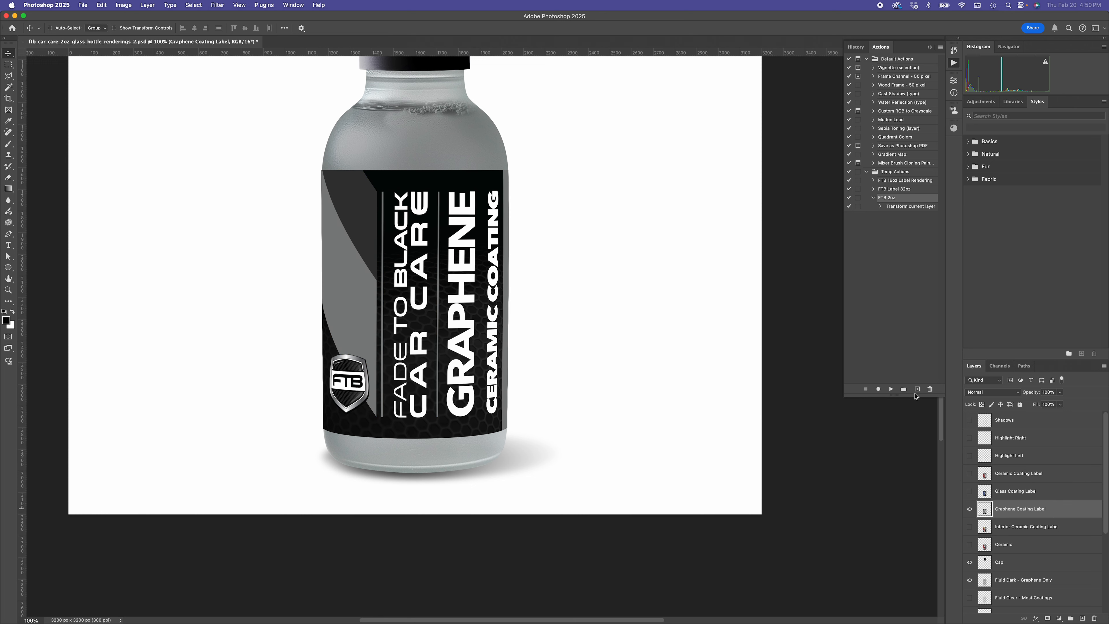
pyautogui.click(226, 4)
pyautogui.click(229, 16)
# - Swap the Graphene Coating Label for the Interior Ceramic Coating Label and reapply the Add Noise filter to it
pyautogui.click(969, 509)
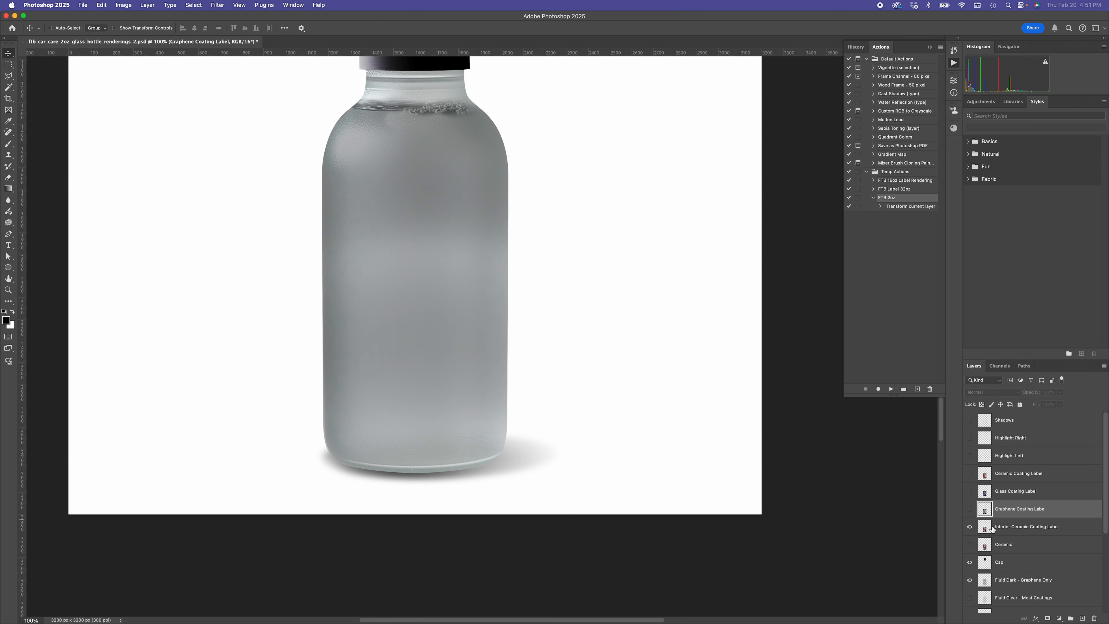
pyautogui.click(969, 526)
pyautogui.click(1026, 526)
pyautogui.click(239, 5)
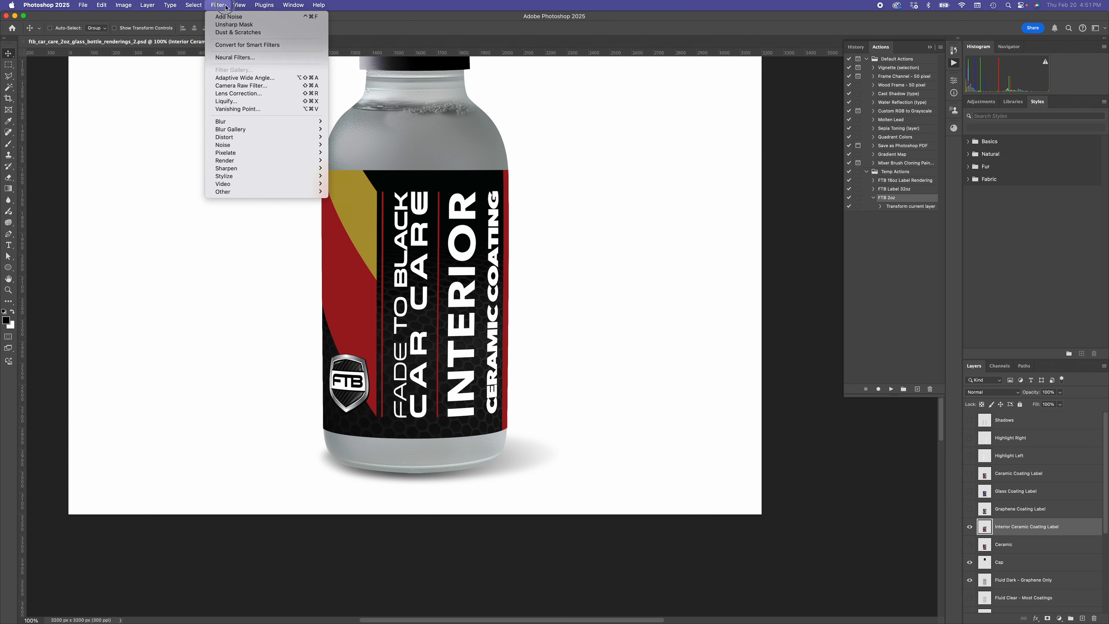
pyautogui.click(228, 15)
# - Delete the old Ceramic layer and make the Shadows, Highlight Right and Highlight Left layers visible again
pyautogui.press('super+minus')
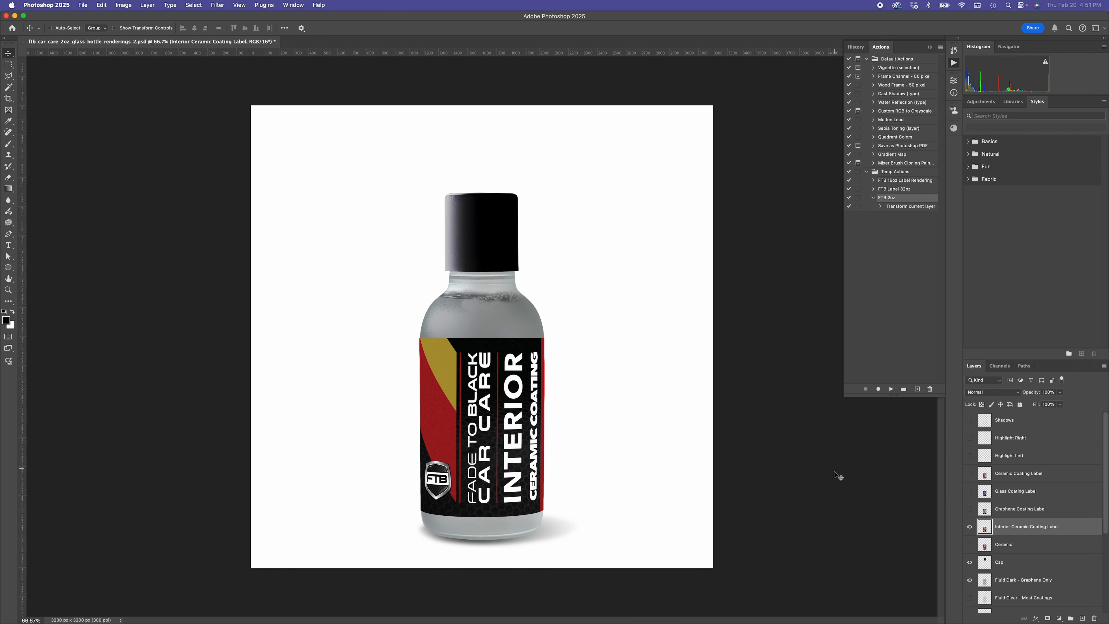
pyautogui.moveTo(1033, 550); pyautogui.dragTo(1094, 618)
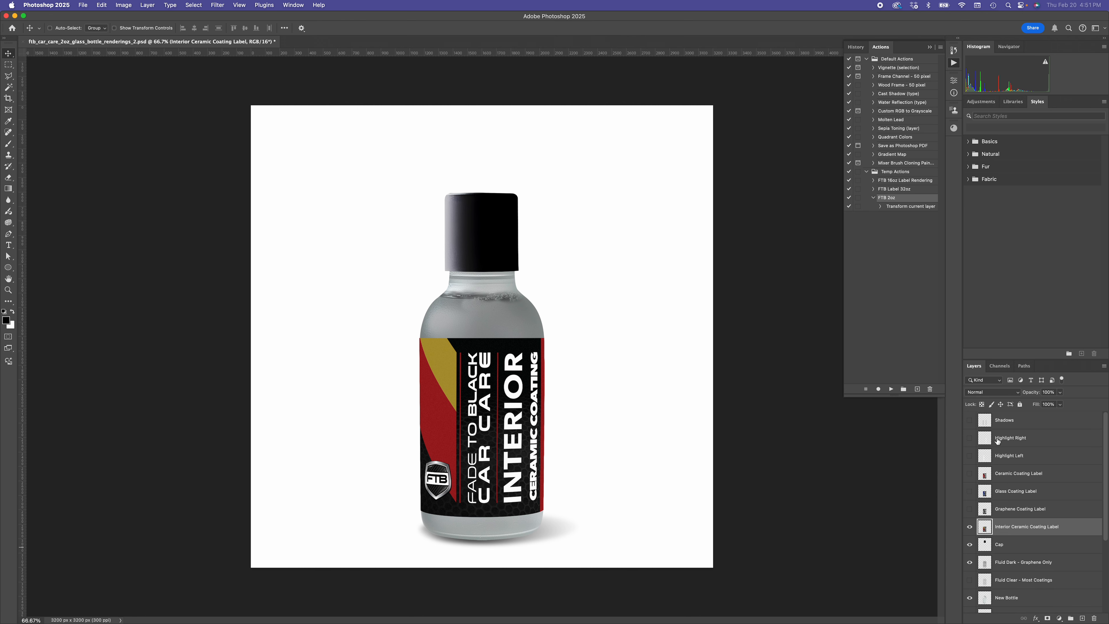
pyautogui.moveTo(968, 420); pyautogui.dragTo(969, 455)
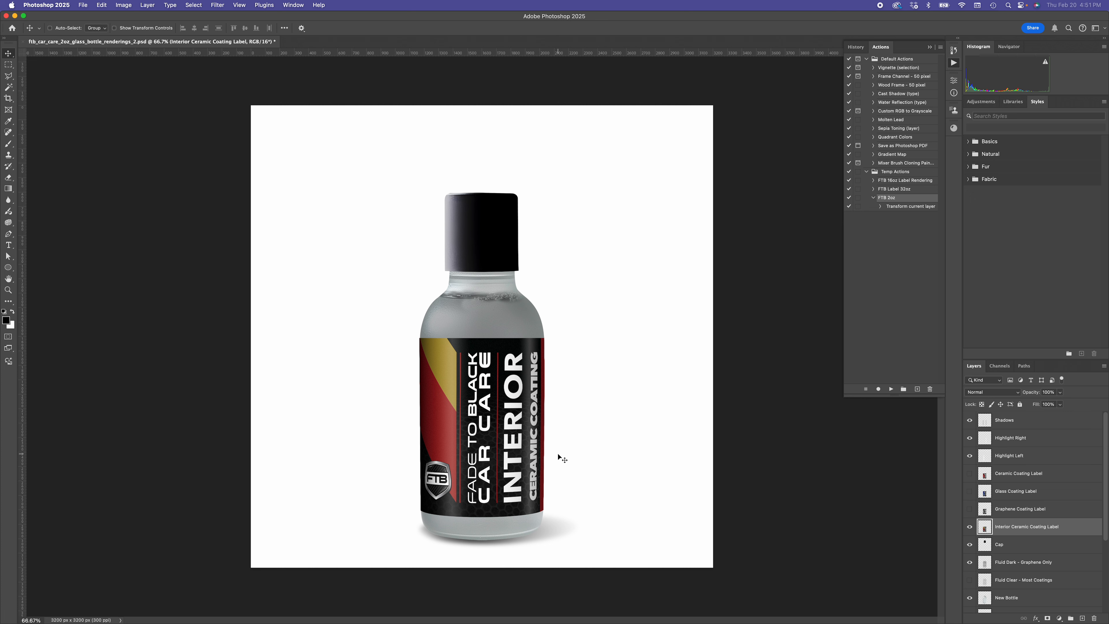
# - Preview the Ceramic, Glass and Graphene labels one at a time under the shading, ending with the Interior Ceramic Coating Label shown
pyautogui.click(969, 526)
pyautogui.click(969, 474)
pyautogui.click(970, 473)
pyautogui.click(970, 491)
pyautogui.click(969, 491)
pyautogui.click(969, 509)
pyautogui.click(969, 508)
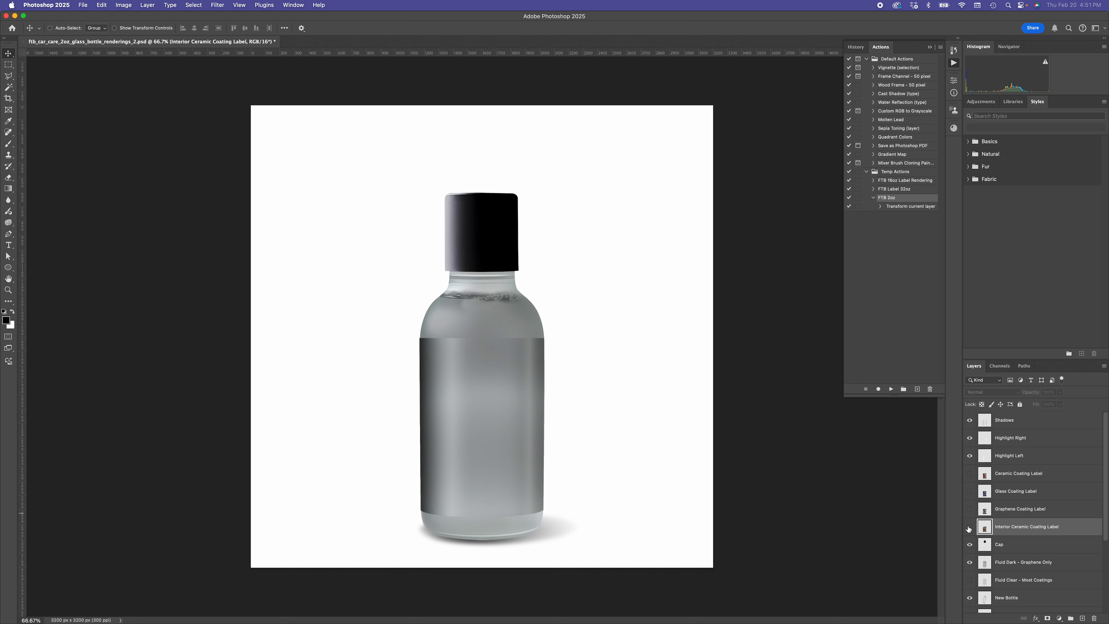
pyautogui.click(969, 526)
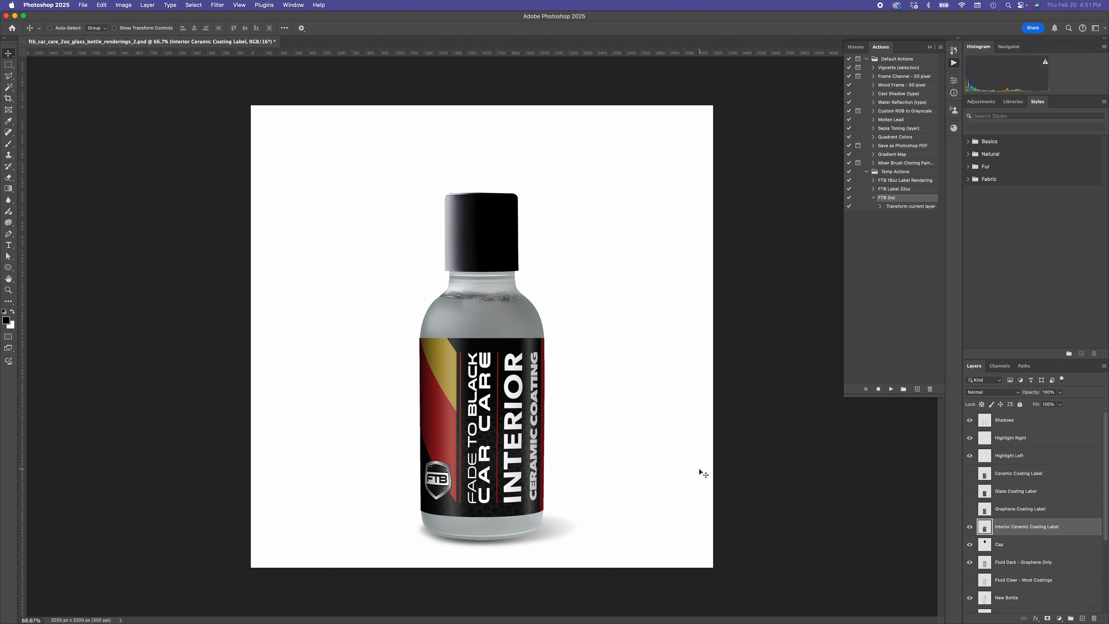